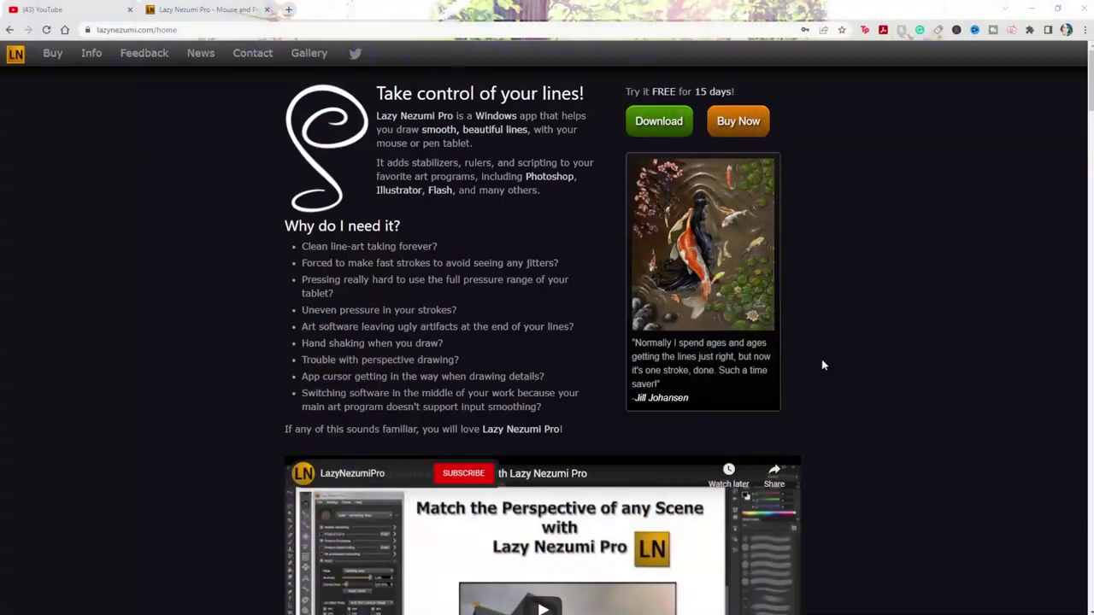
Step: Look through the Lazy Nezumi Pro home page, including the Position Smoothing and Pressure Processing sections
scroll(889, 334, down, 6)
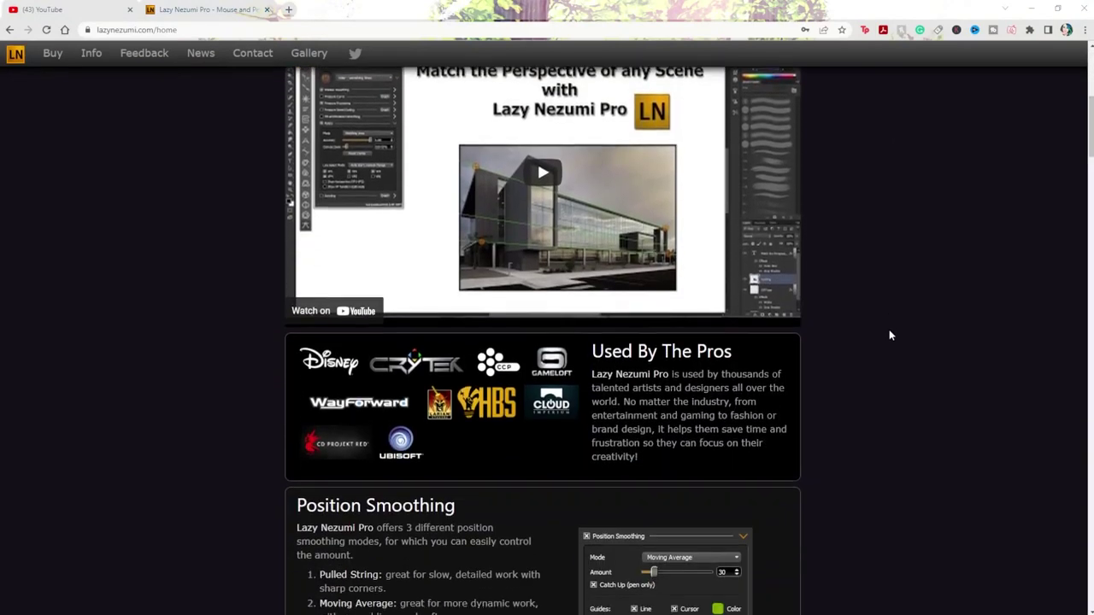
scroll(889, 335, down, 3)
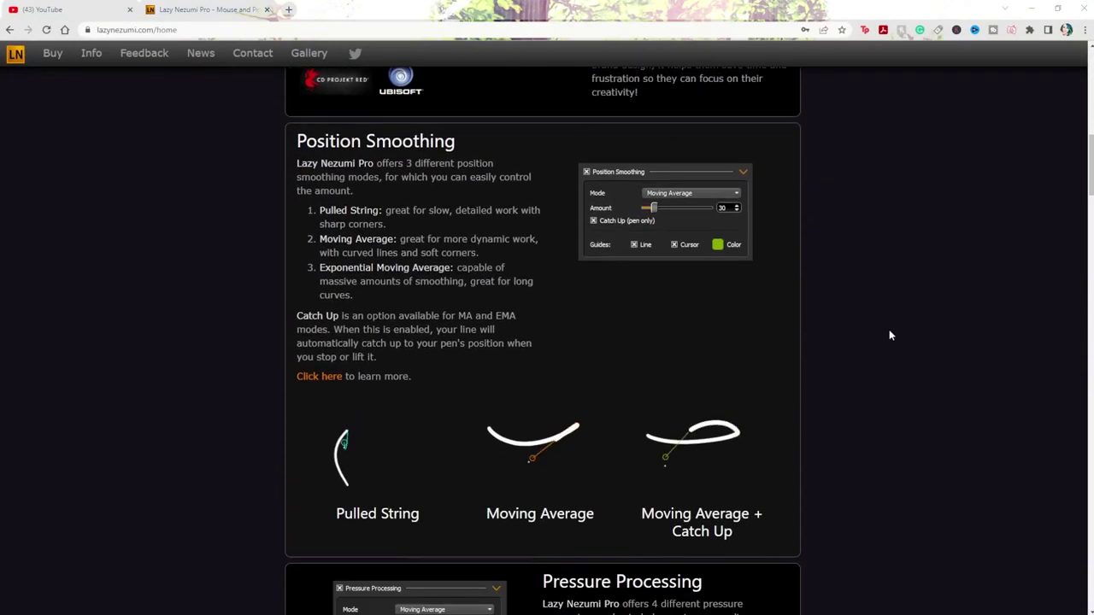
scroll(889, 335, down, 1)
scroll(889, 335, down, 2)
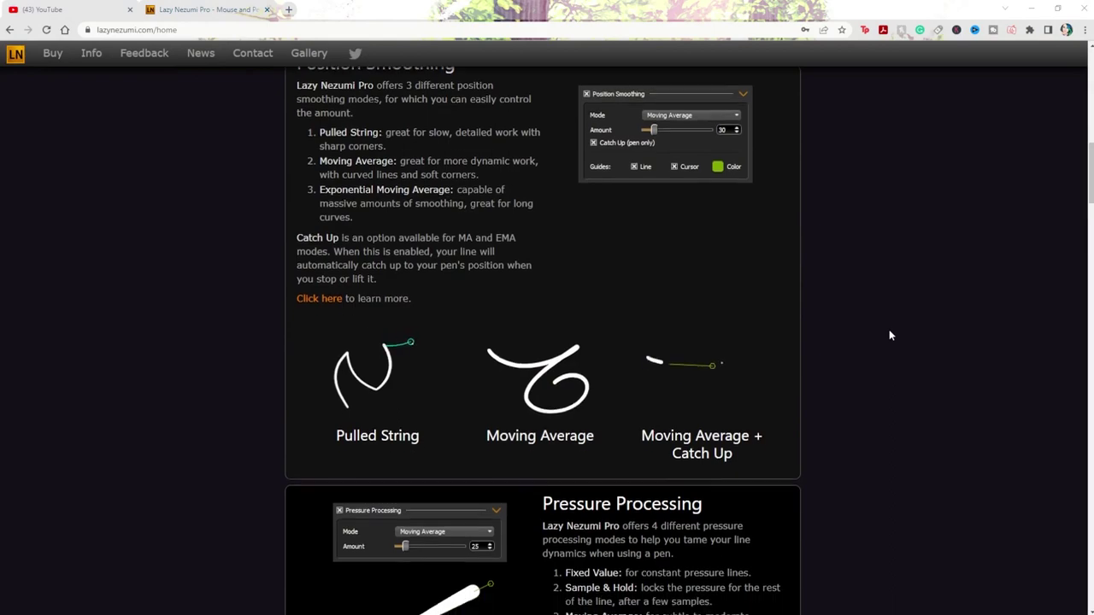
scroll(889, 335, down, 2)
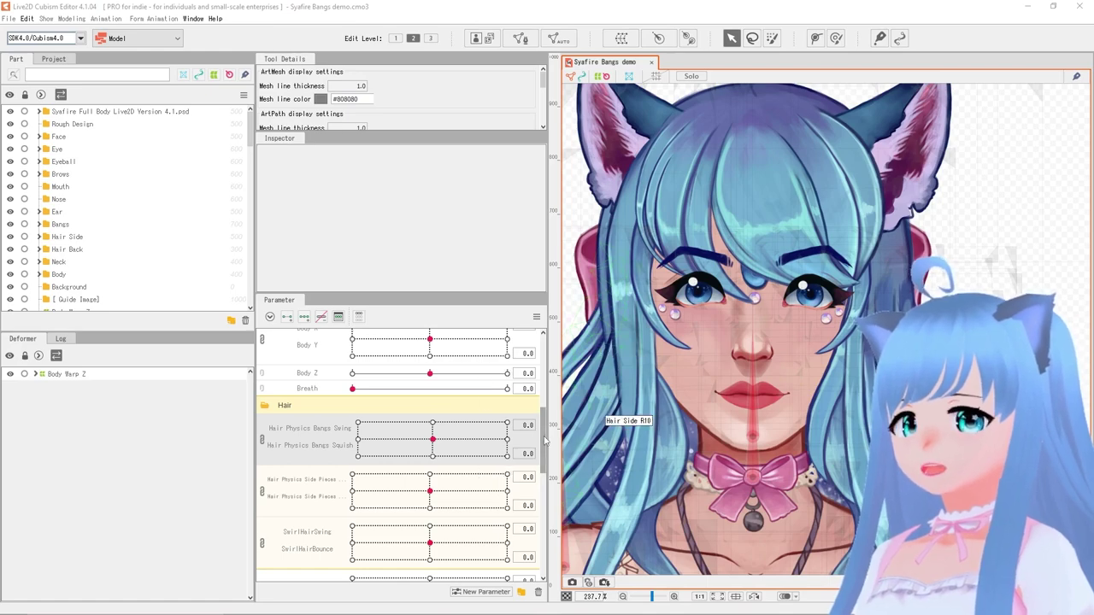
Step: In Live2D Cubism Editor, open the Physics/Scene Blending Settings and arrange the window and preview to show the model's head
scroll(544, 438, up, 1)
drag(464, 445, 433, 452)
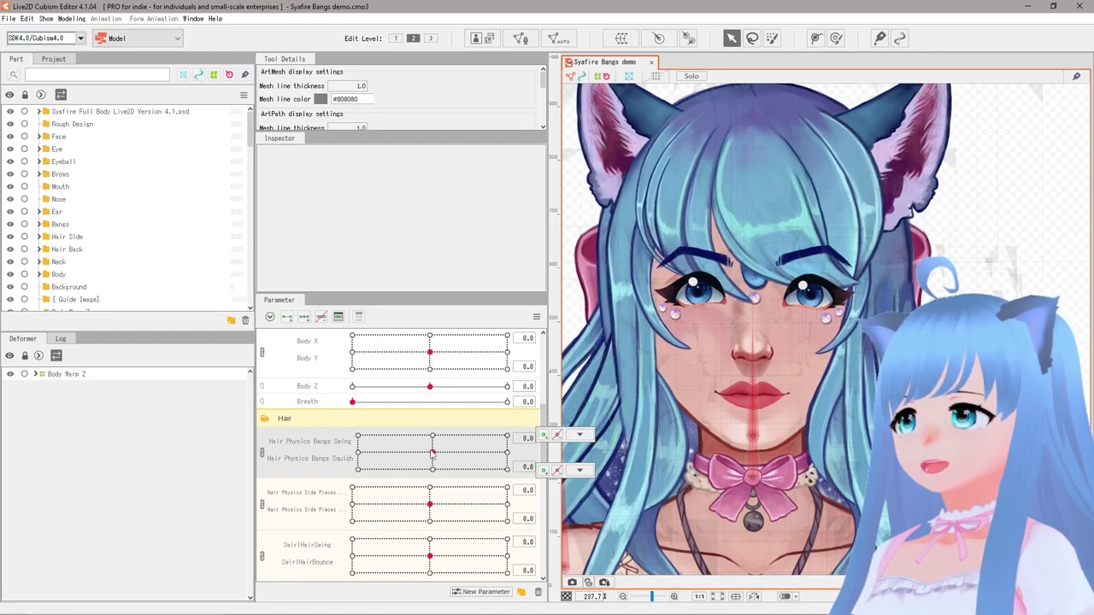
click(46, 18)
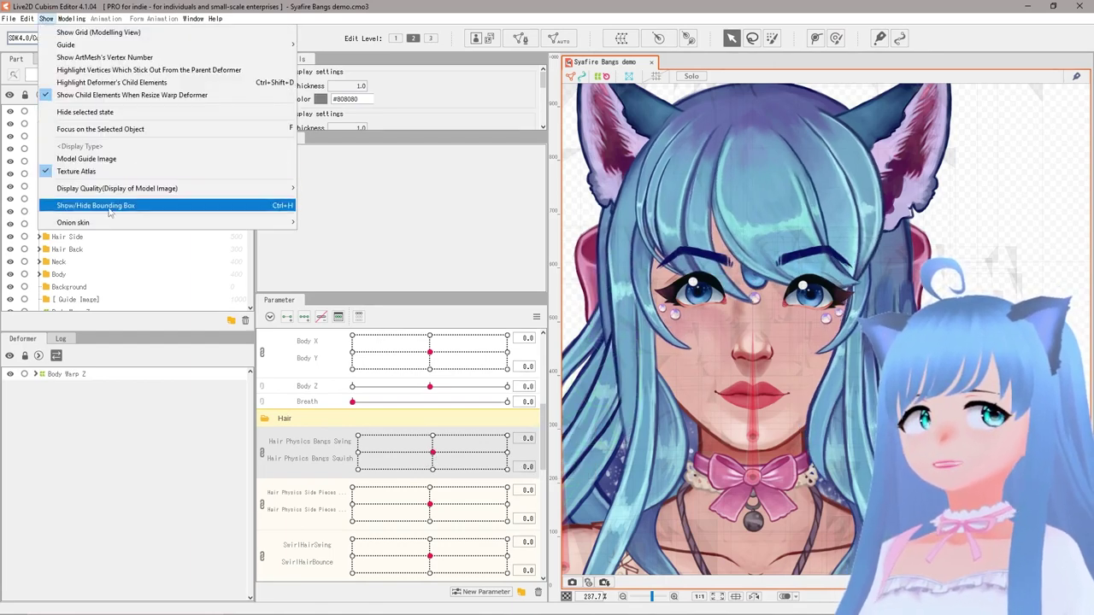
mouse_move(71, 18)
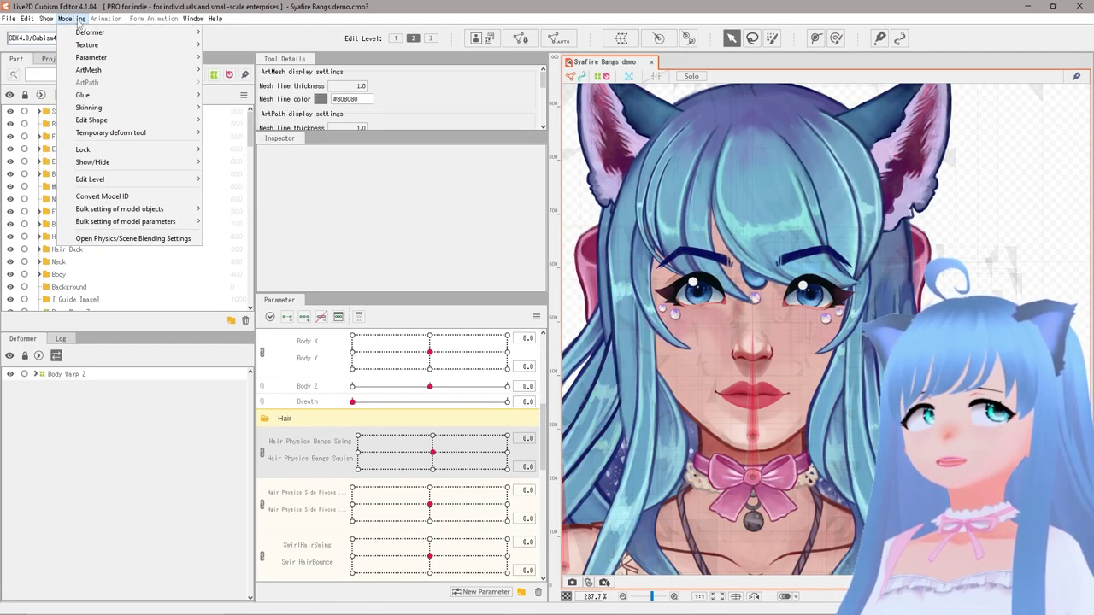
click(128, 238)
drag(763, 19, 325, 79)
scroll(453, 209, up, 5)
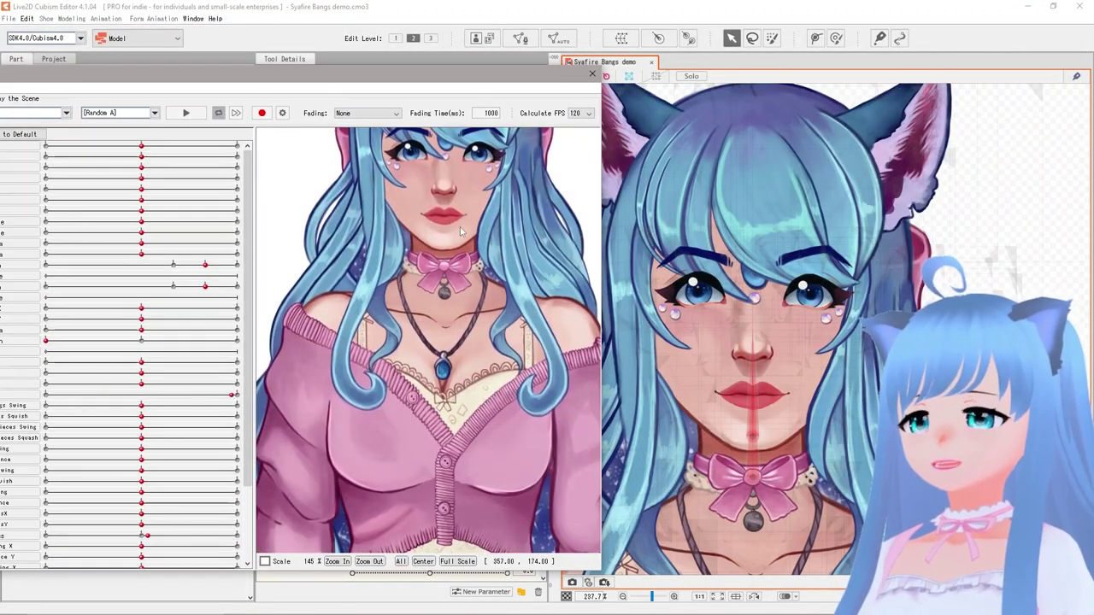
drag(453, 209, 410, 340)
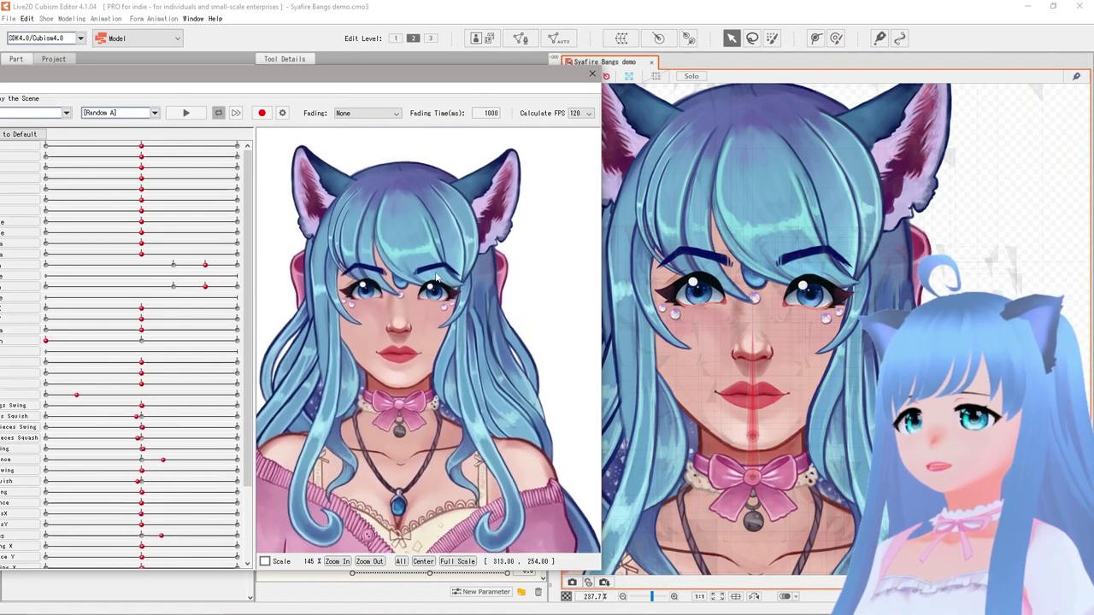
drag(415, 80, 784, 110)
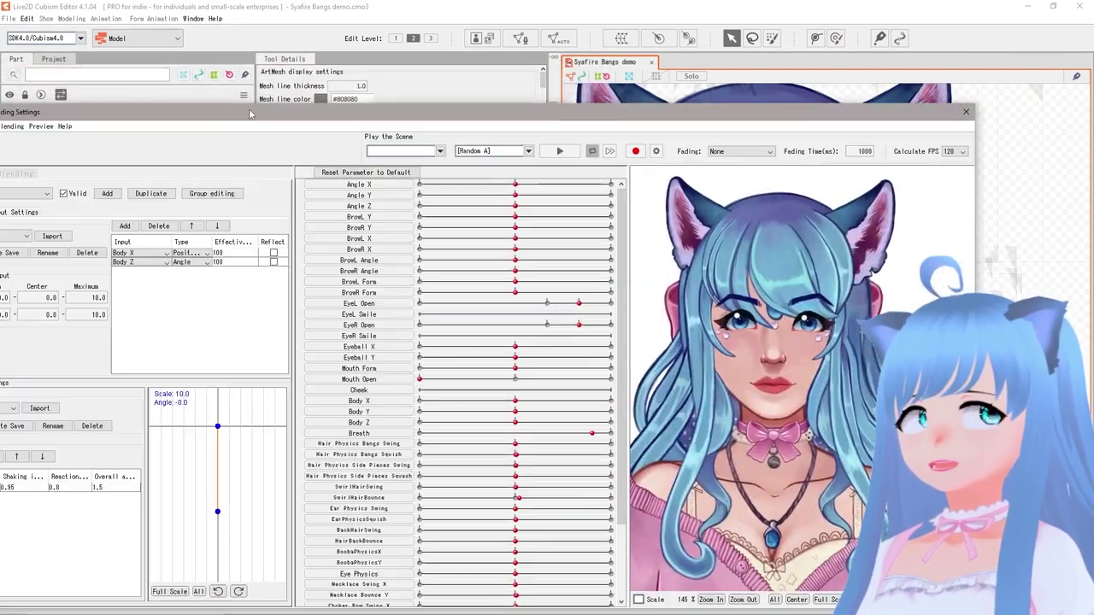
drag(219, 109, 380, 90)
Step: Preview the existing hair physics by swinging the model's head from side to side in the physics preview
click(93, 116)
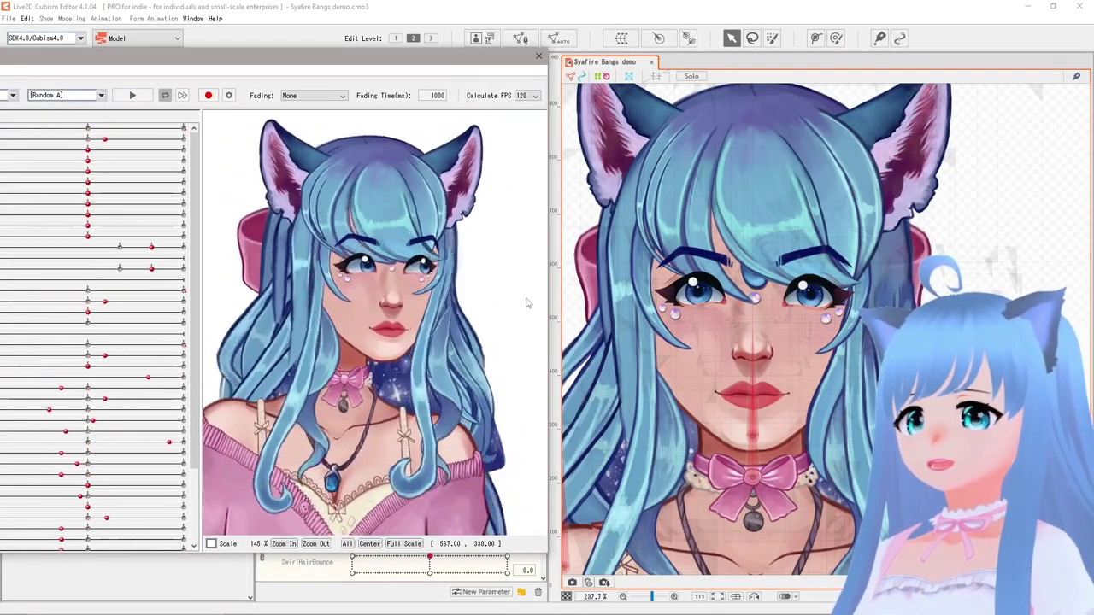
drag(526, 302, 343, 297)
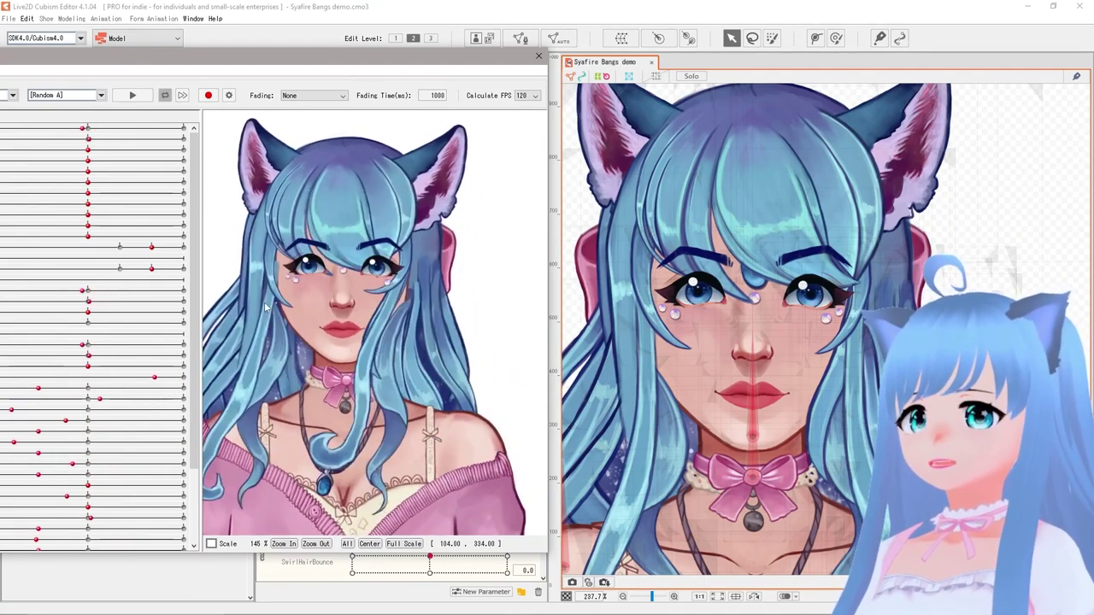
drag(515, 308, 290, 255)
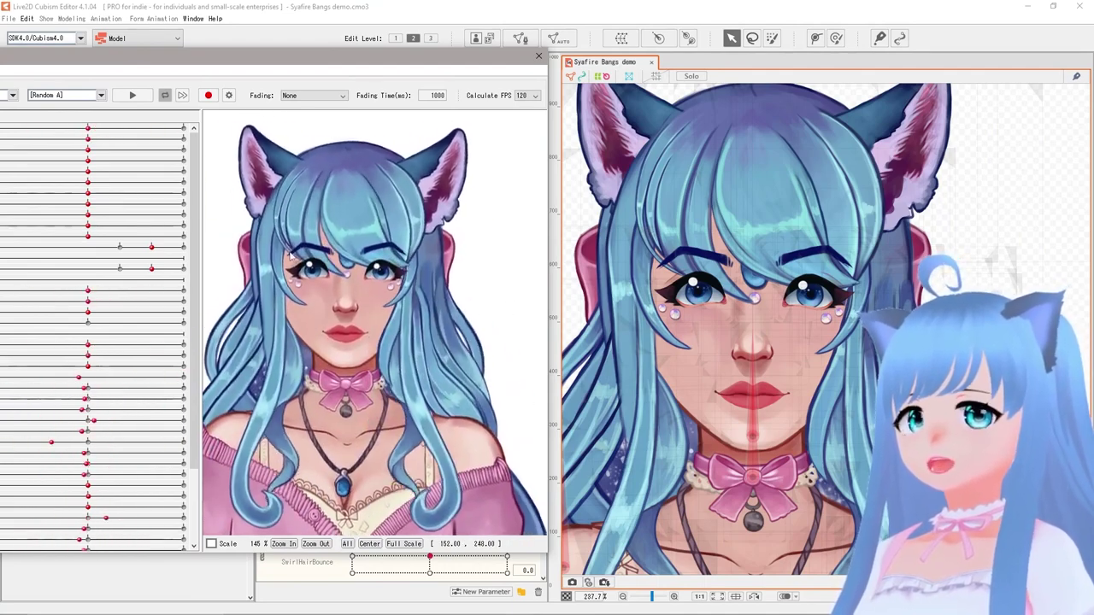
drag(351, 240, 290, 265)
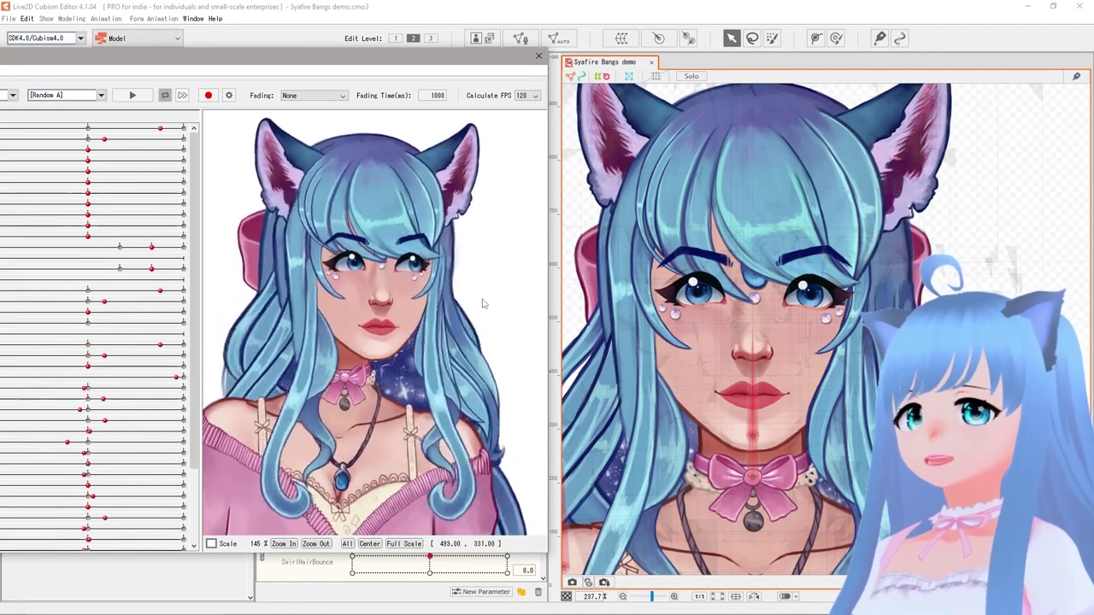
drag(481, 302, 205, 288)
drag(431, 287, 417, 287)
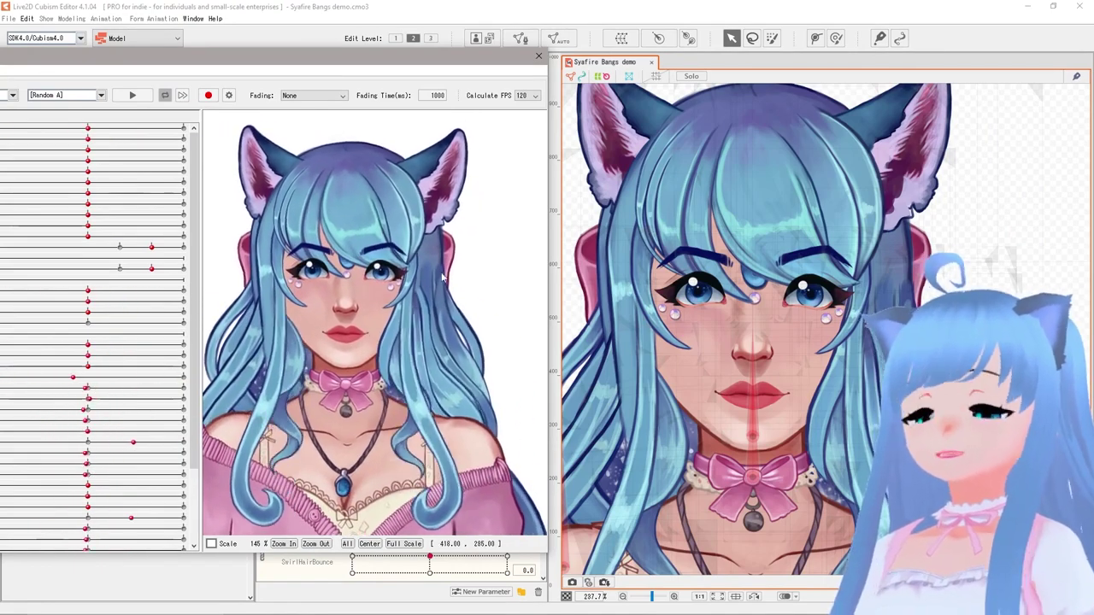
drag(493, 274, 478, 247)
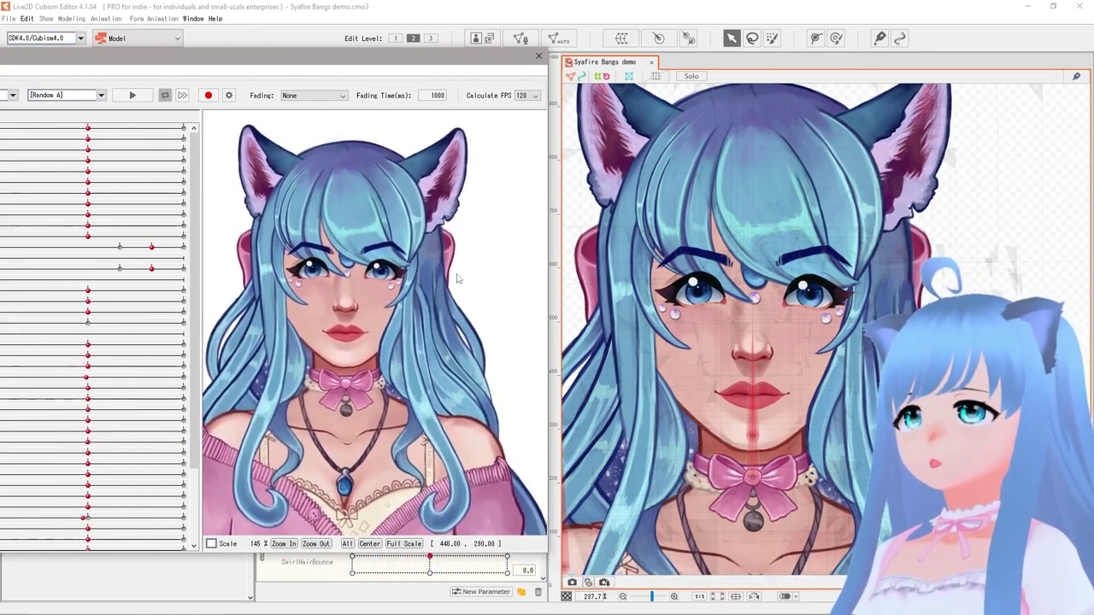
drag(376, 287, 458, 252)
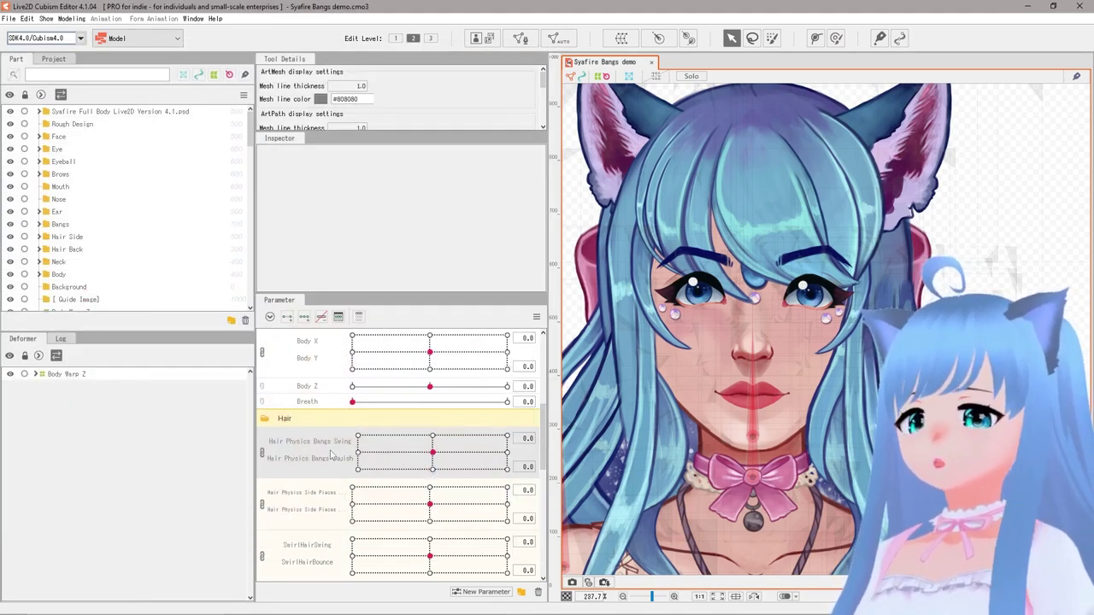
Step: Test the combined Hair Physics Bangs Swing and Squish parameters on the model and return them to the default position
scroll(332, 456, down, 1)
drag(432, 408, 364, 413)
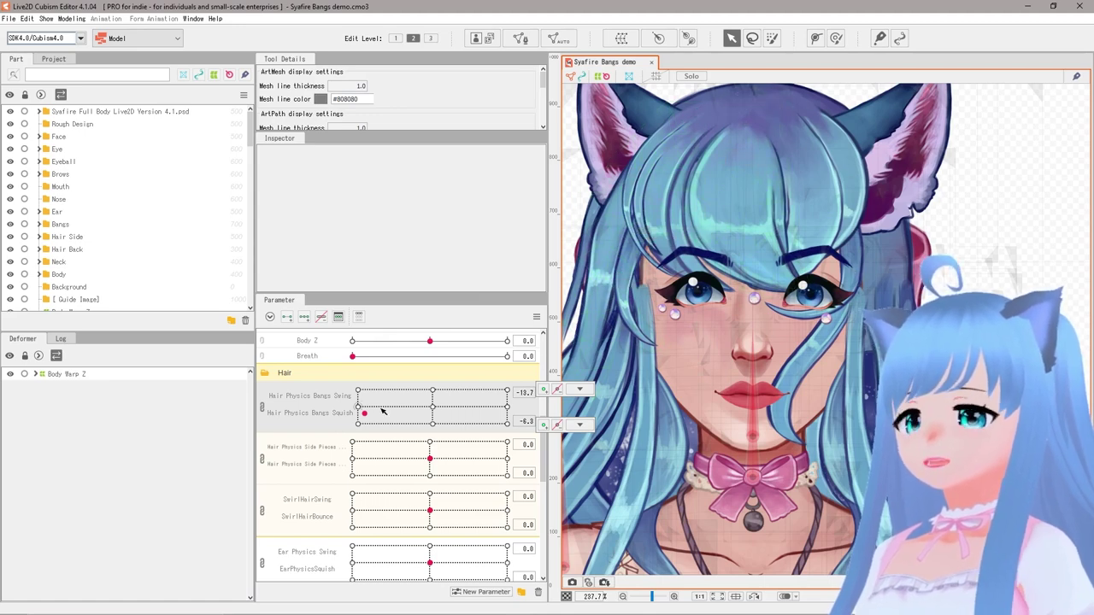
click(434, 408)
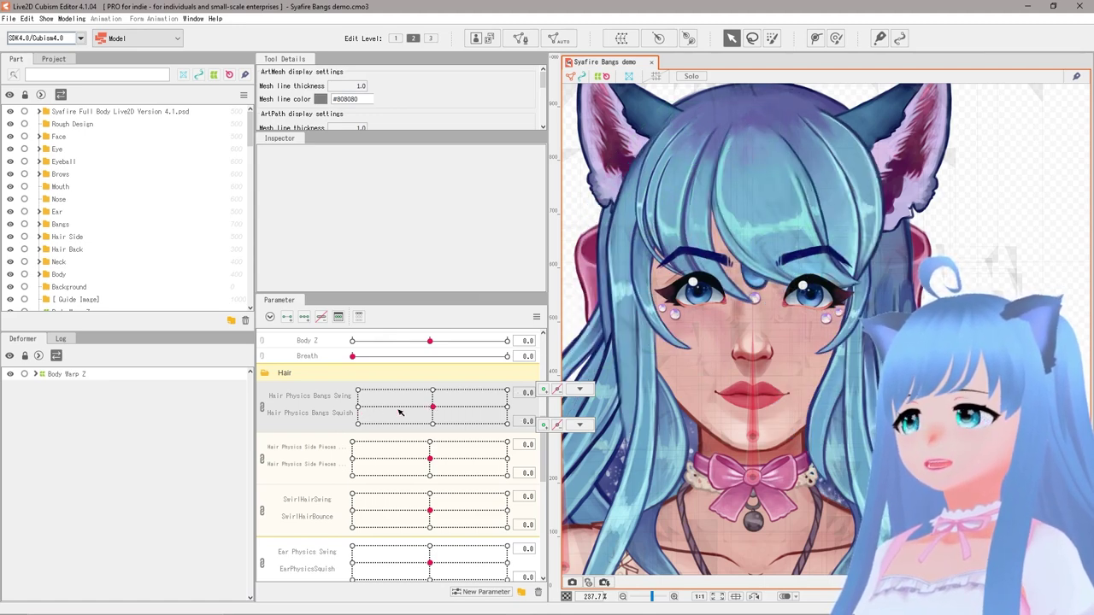
Step: Delete the Hair Physics Bangs Swing and Hair Physics Bangs Squish parameters
right_click(299, 399)
click(325, 459)
click(524, 326)
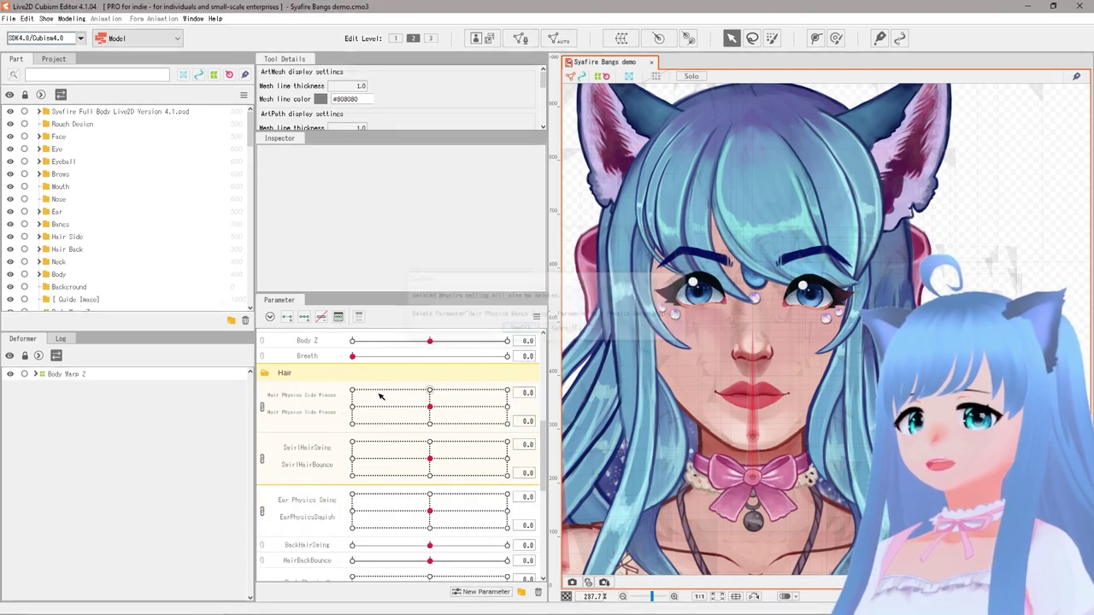
Step: Start a new parameter with the name Hair Swing X and the ID ParamHairSwingX
scroll(419, 447, down, 10)
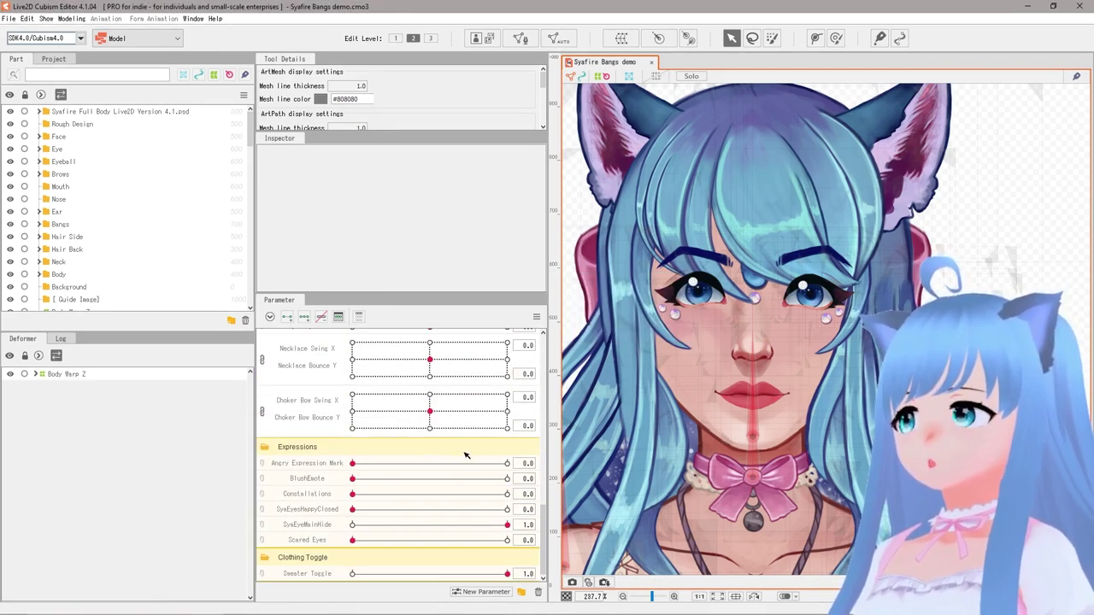
click(466, 592)
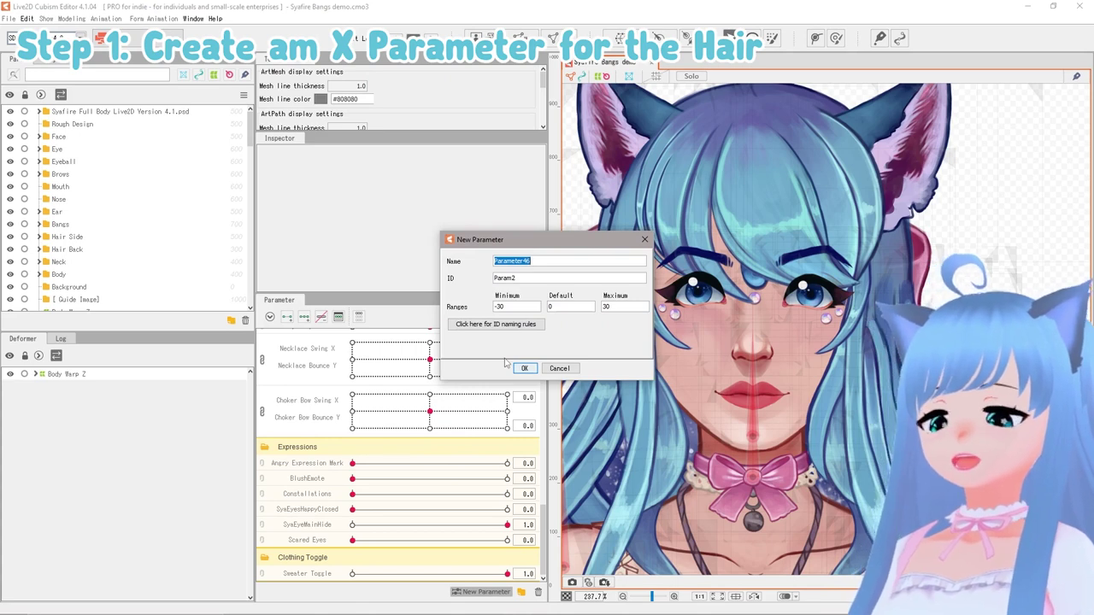
text(Hair Swing X)
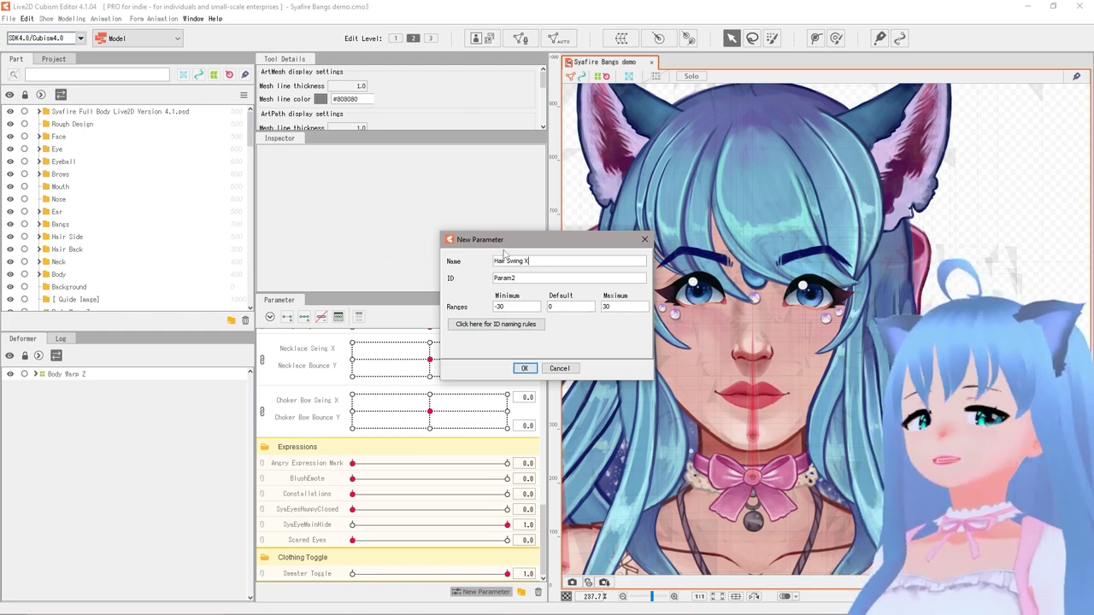
mouse_move(528, 281)
mouse_down()
mouse_move(451, 280)
mouse_move(528, 281)
mouse_up()
text(HairSwingX)
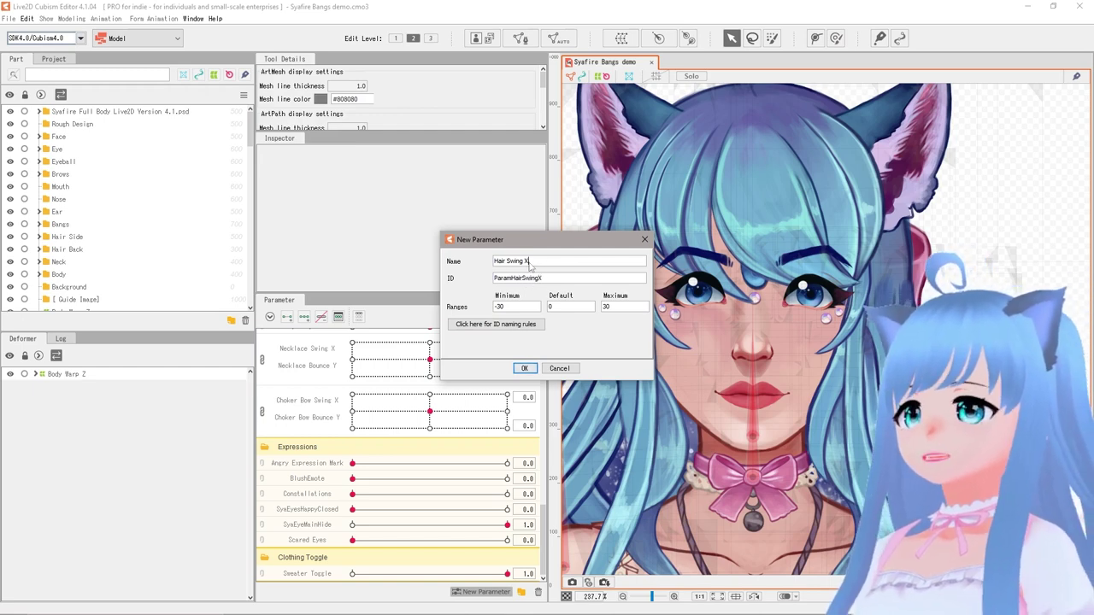
drag(530, 265, 492, 267)
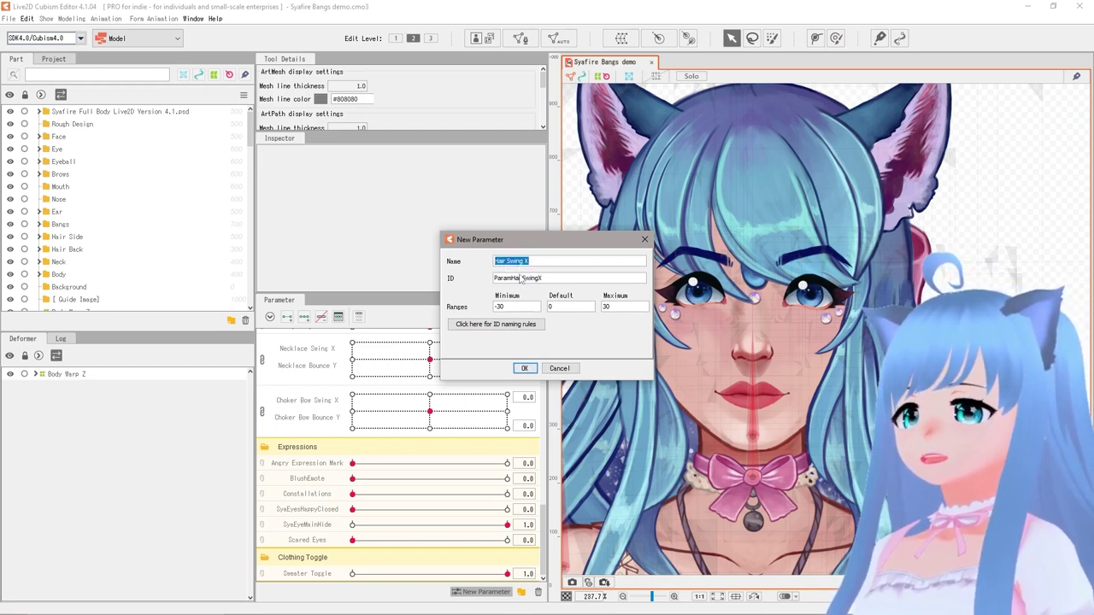
click(509, 263)
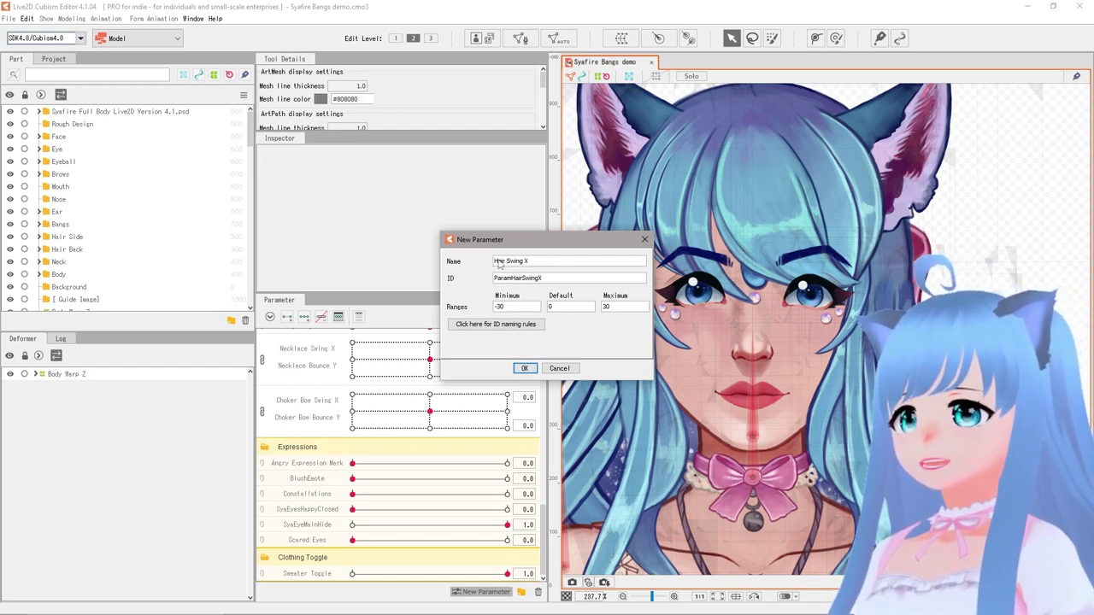
Step: Set the new parameter's range to a minimum of -15 and a maximum of 15, and create it
drag(514, 307, 487, 307)
text(15)
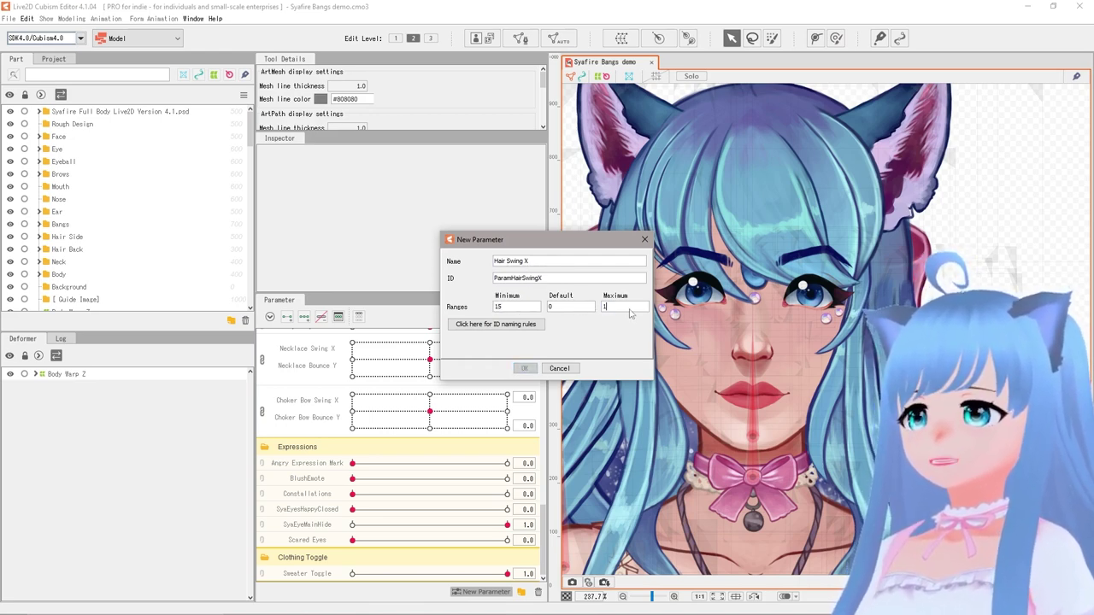
click(496, 307)
text(-)
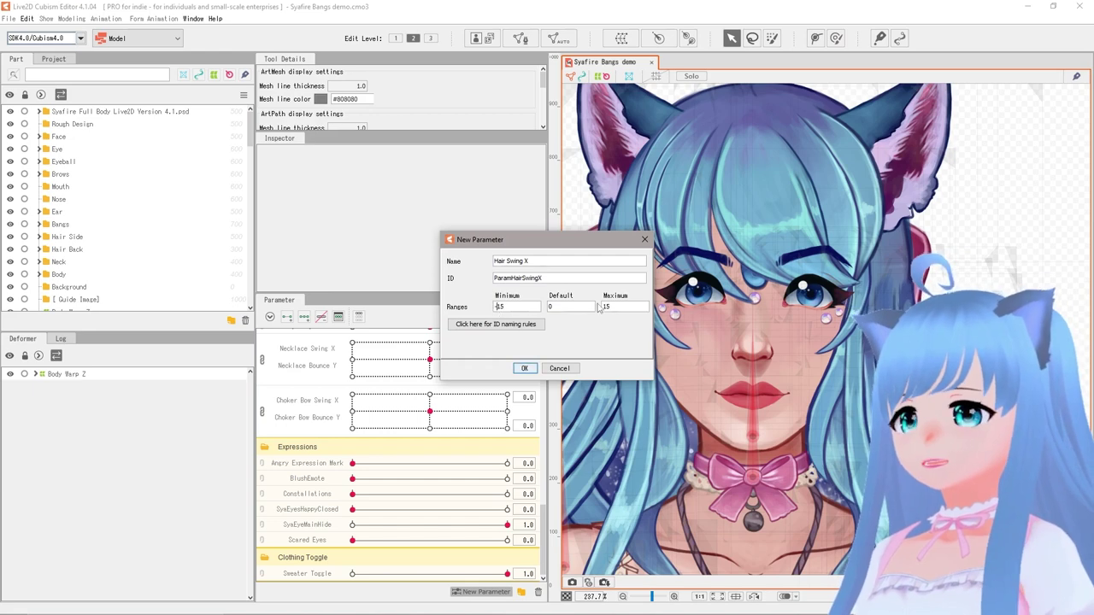
click(600, 307)
drag(547, 241, 373, 86)
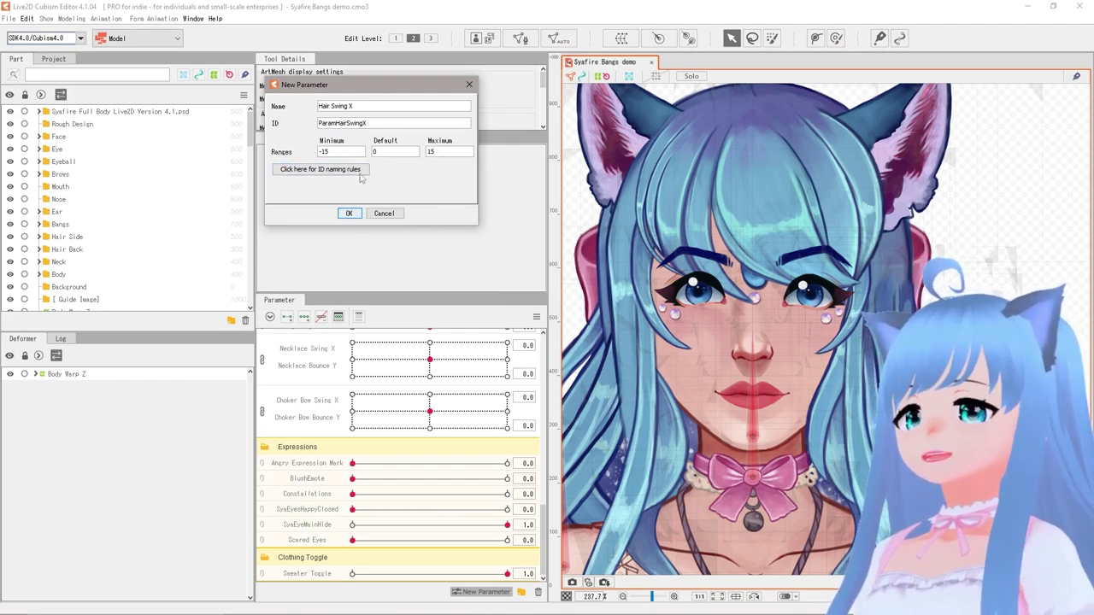
click(350, 213)
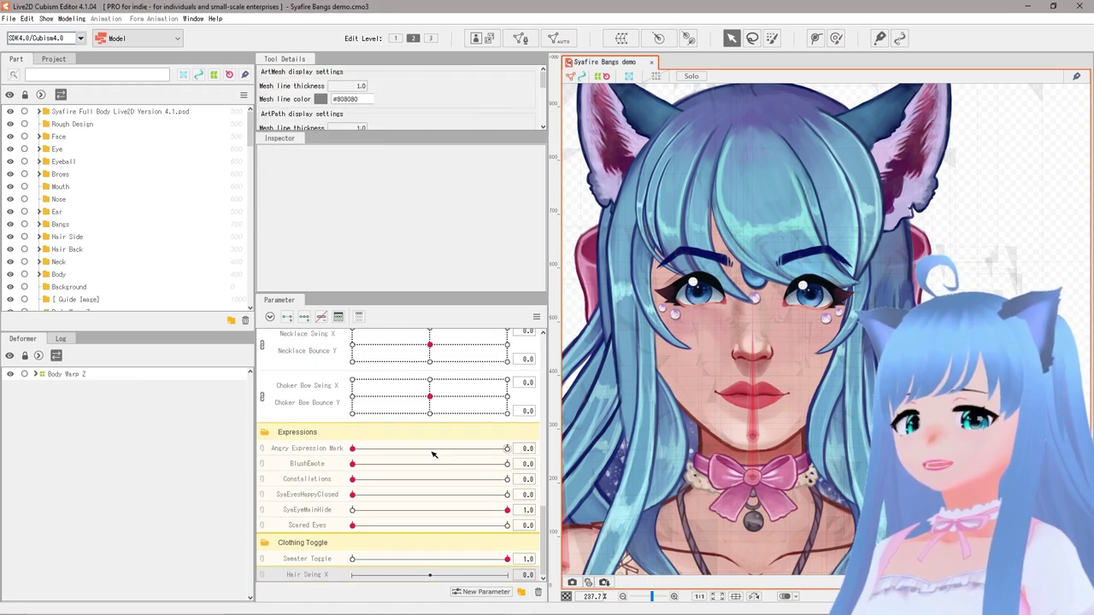
Step: Move the Hair Swing X parameter into the Hair folder, directly above the Hair Physics Side Pieces parameters
scroll(332, 573, up, 4)
scroll(332, 554, down, 4)
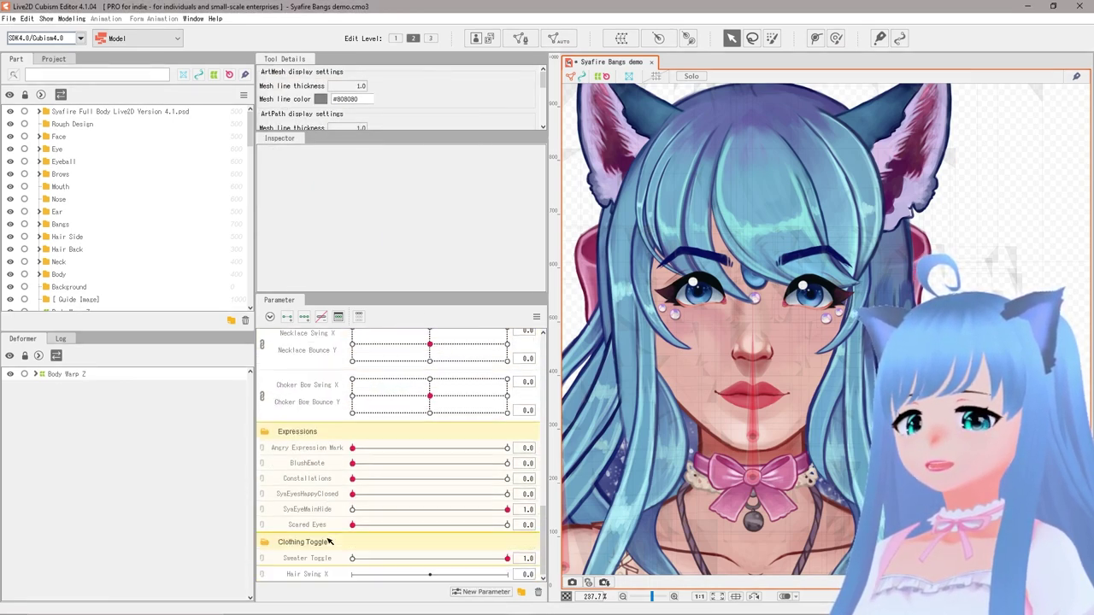
scroll(316, 496, up, 1)
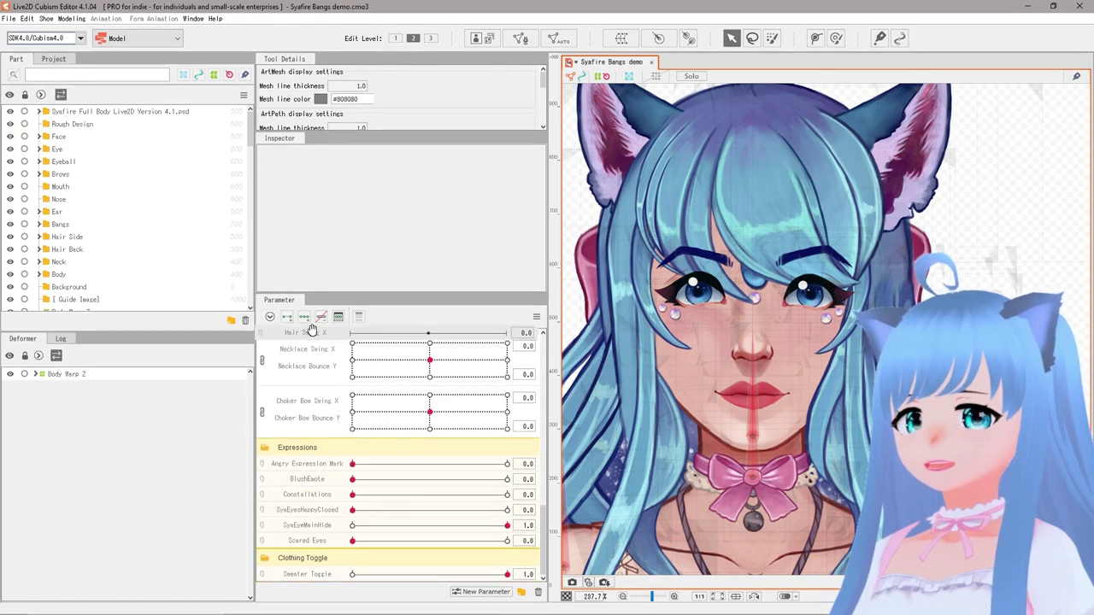
scroll(333, 419, down, 10)
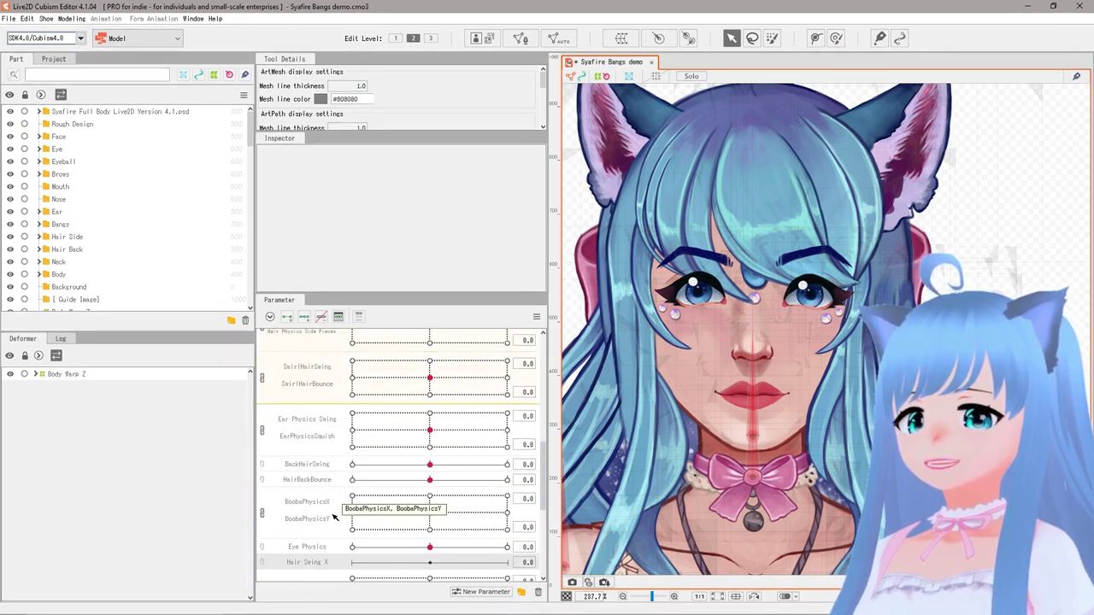
drag(323, 563, 325, 415)
scroll(342, 449, up, 3)
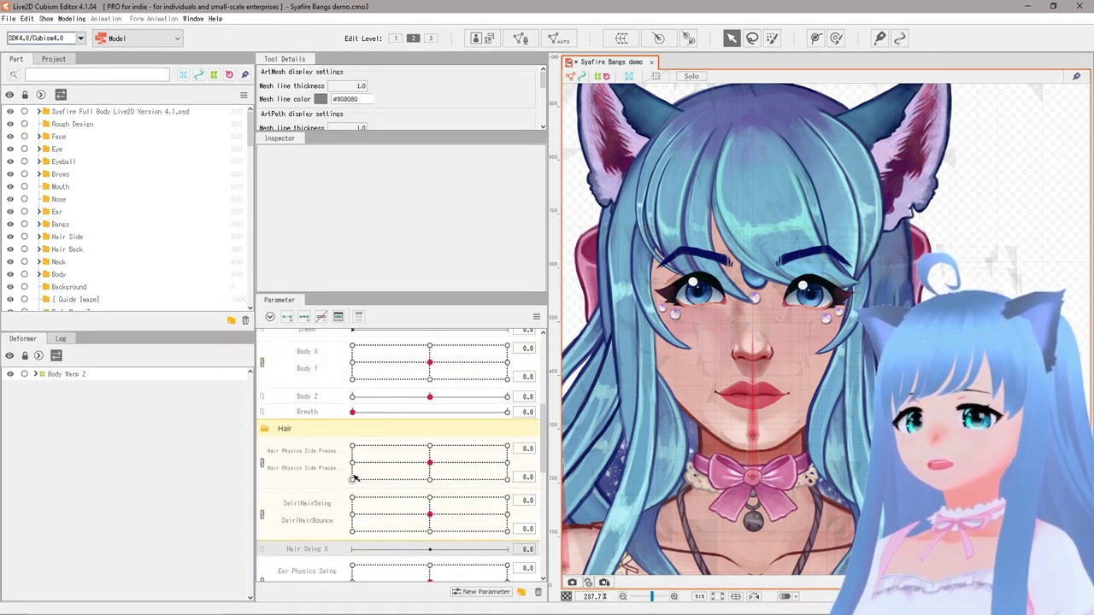
drag(317, 552, 372, 453)
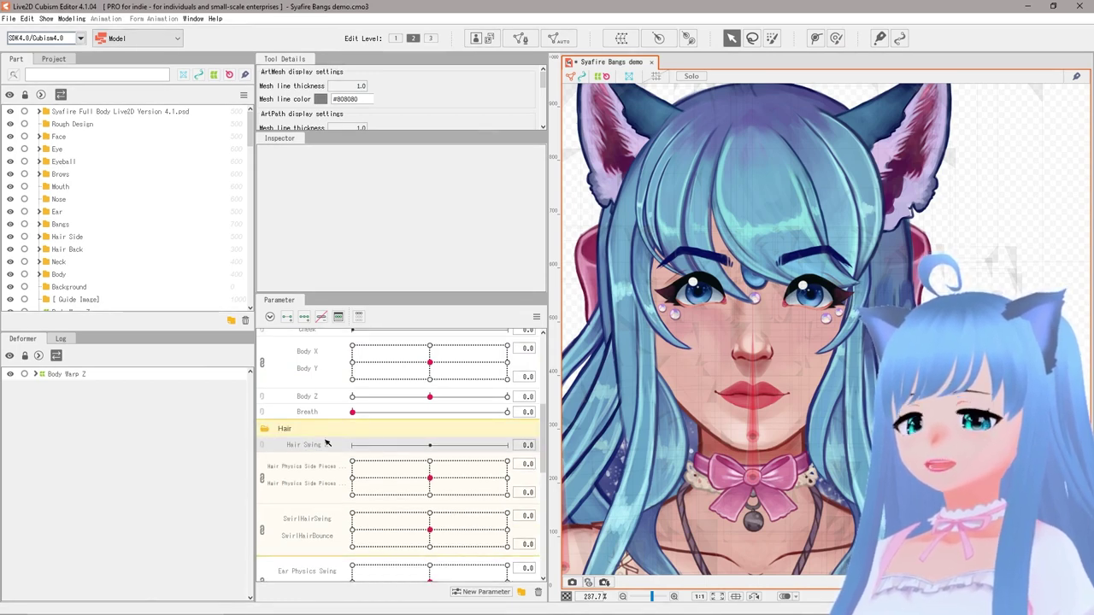
Step: Inspect the Hair Bang 5 mesh and its existing deform path on the forehead
scroll(334, 427, down, 1)
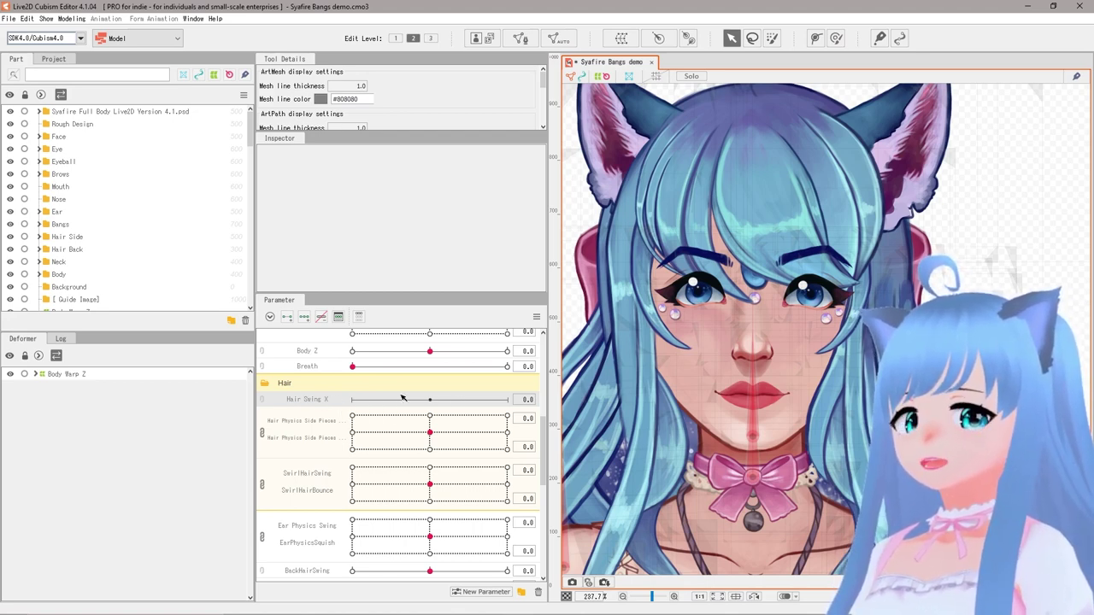
click(773, 207)
scroll(795, 282, up, 3)
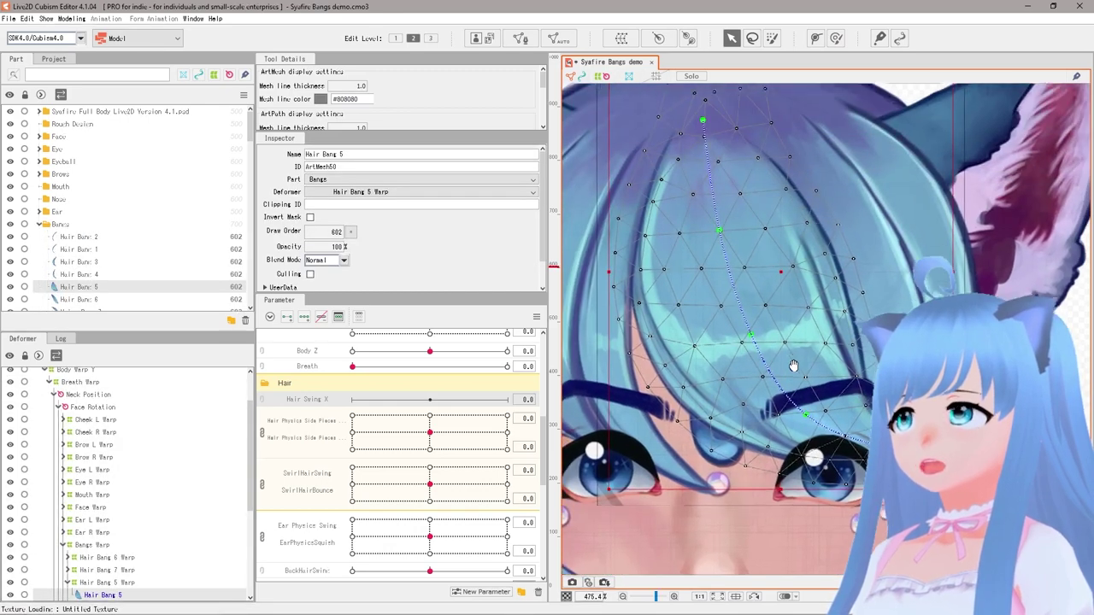
scroll(768, 340, down, 5)
scroll(768, 340, up, 3)
scroll(769, 346, down, 3)
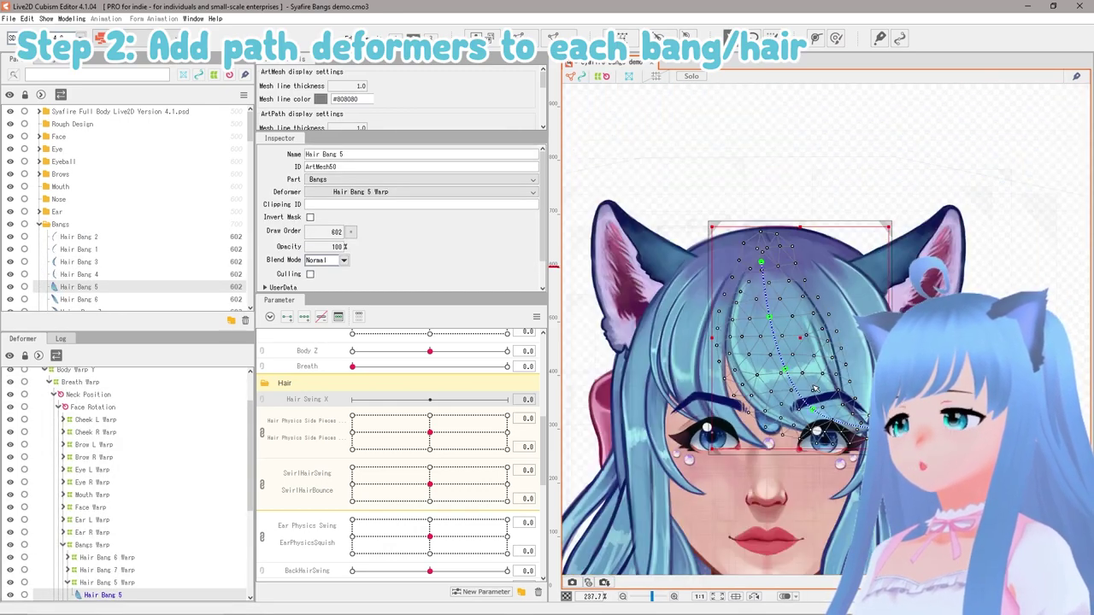
scroll(772, 353, up, 2)
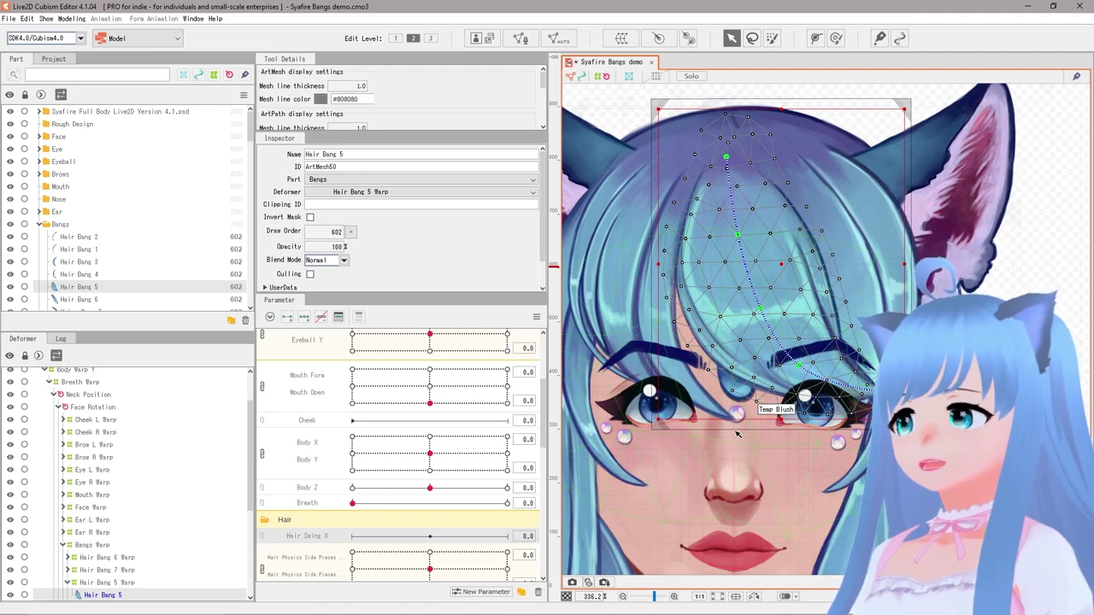
scroll(752, 412, down, 2)
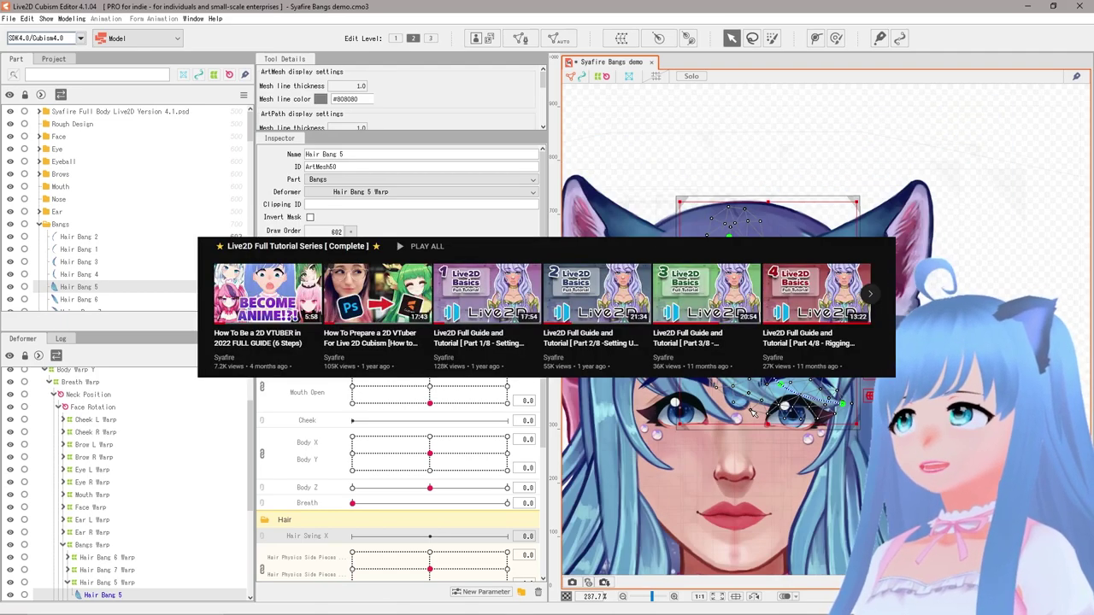
scroll(752, 412, up, 2)
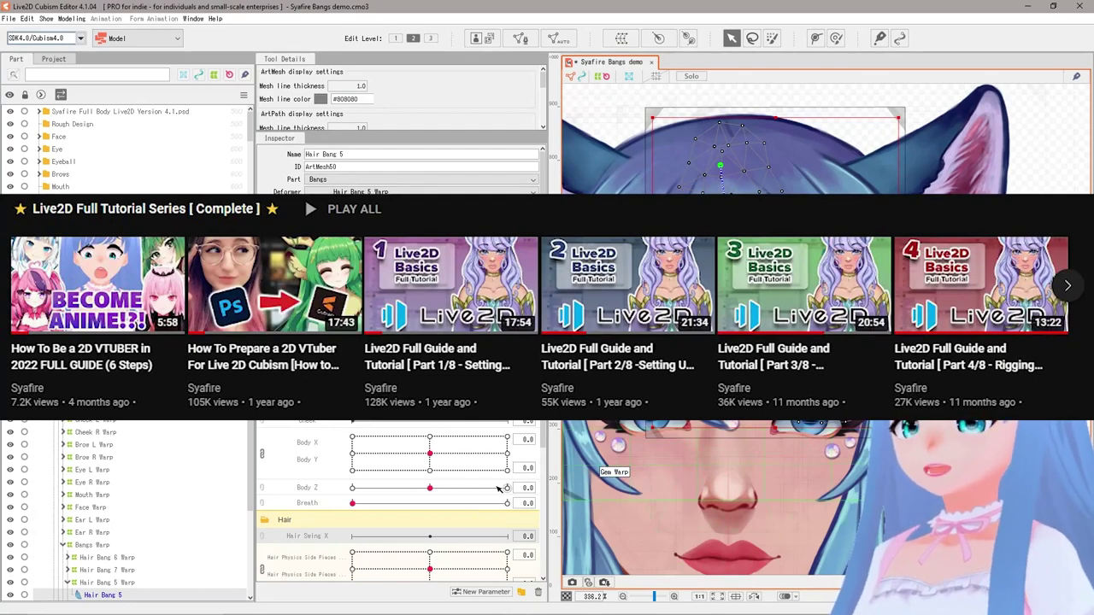
scroll(476, 511, up, 1)
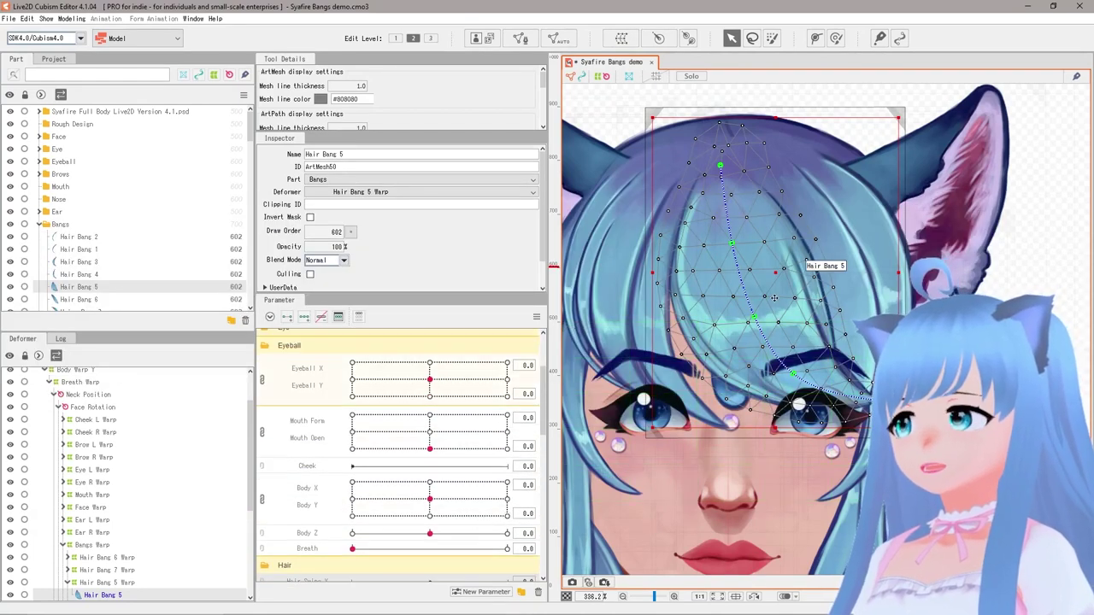
Step: Select the Hair Bang 5 art mesh inside its warp deformer and delete its existing deform path
scroll(196, 480, down, 3)
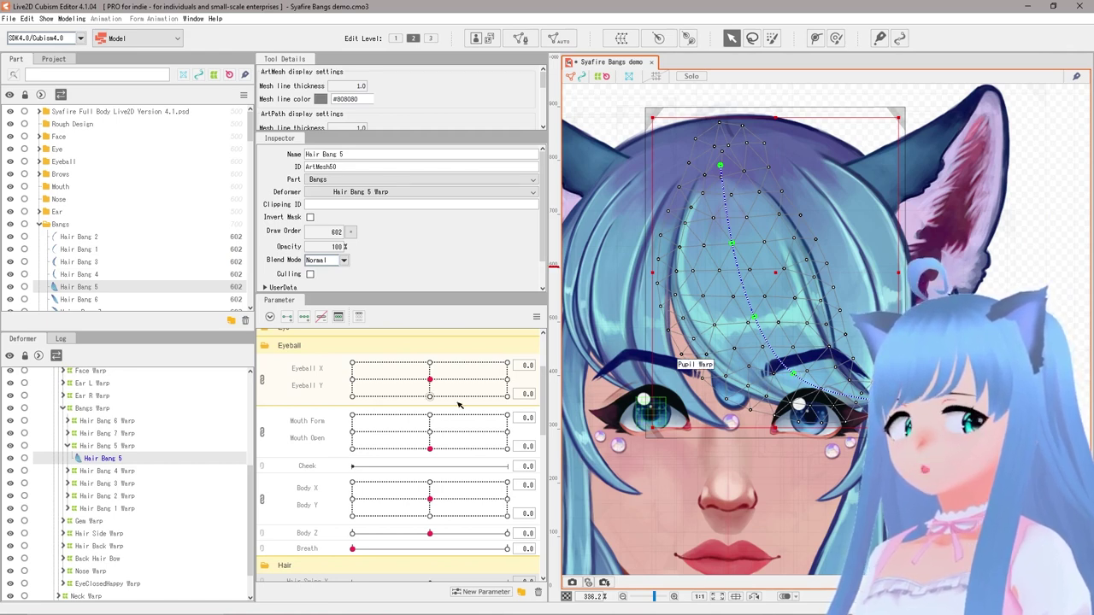
click(102, 446)
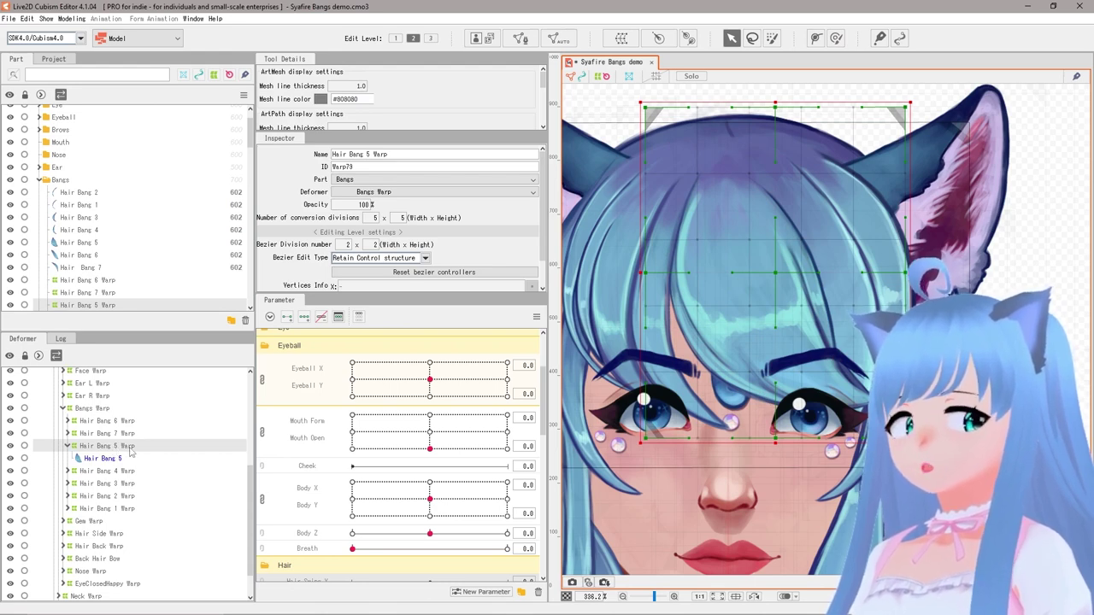
click(106, 460)
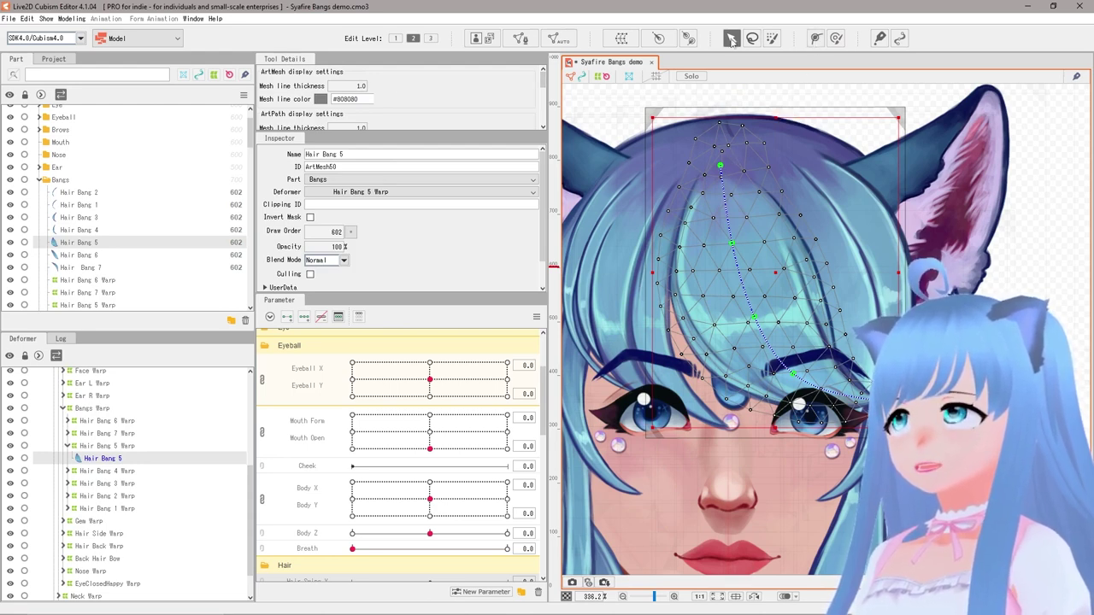
click(816, 38)
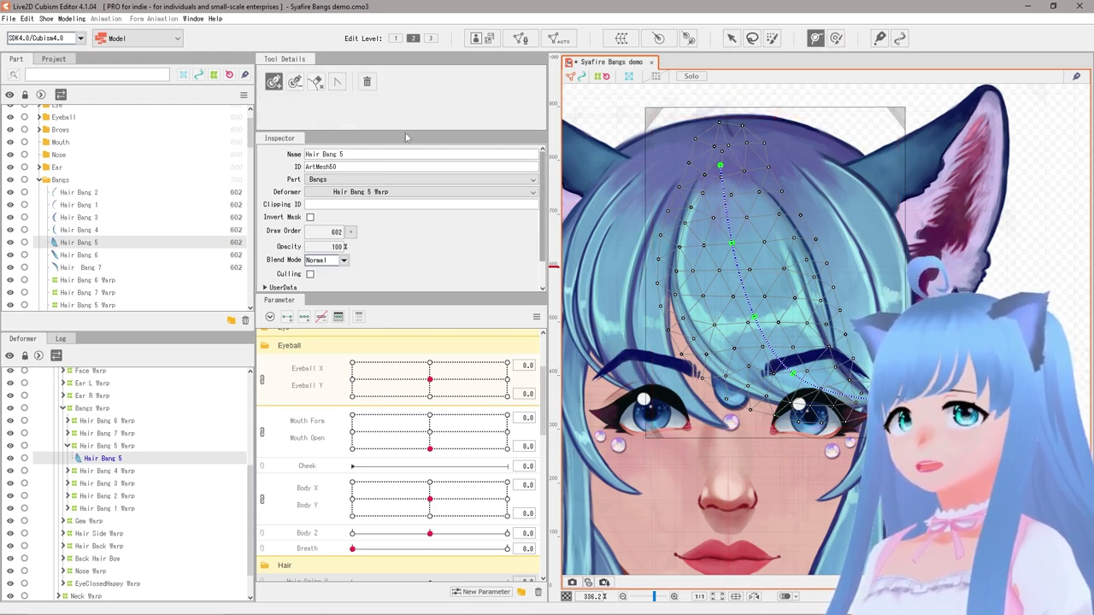
click(295, 81)
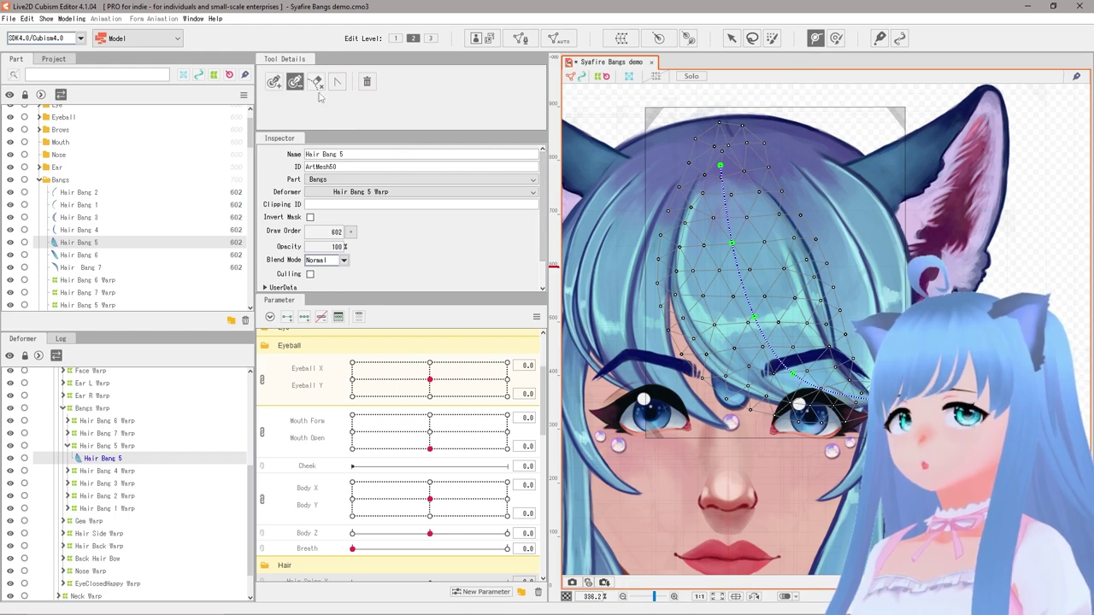
click(721, 167)
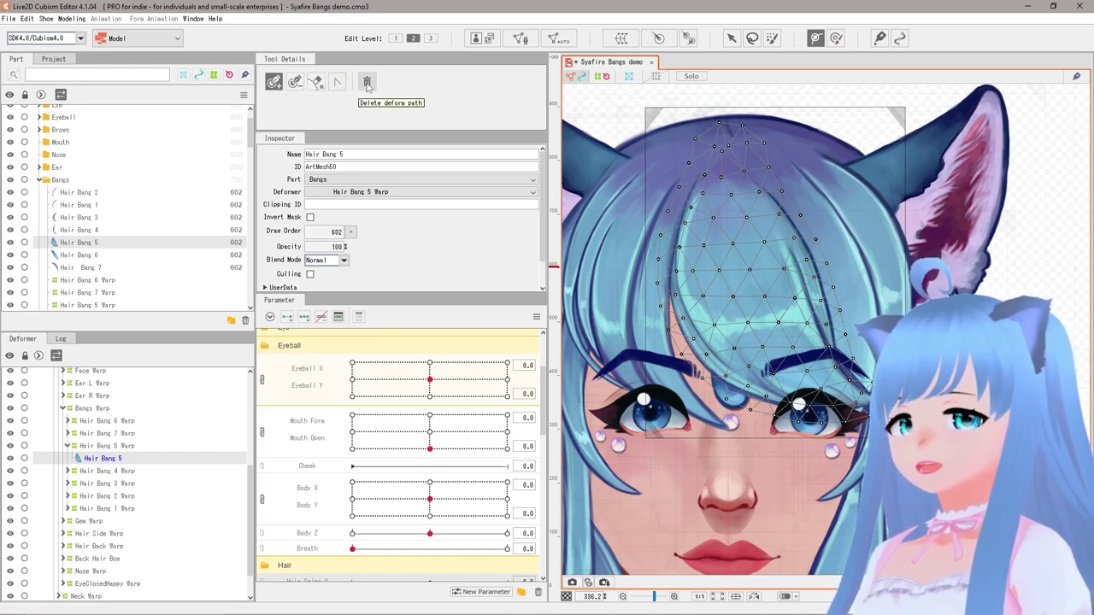
Step: Draw a four-point deform path down the middle of Hair Bang 5, from the hair root to the tip
click(273, 82)
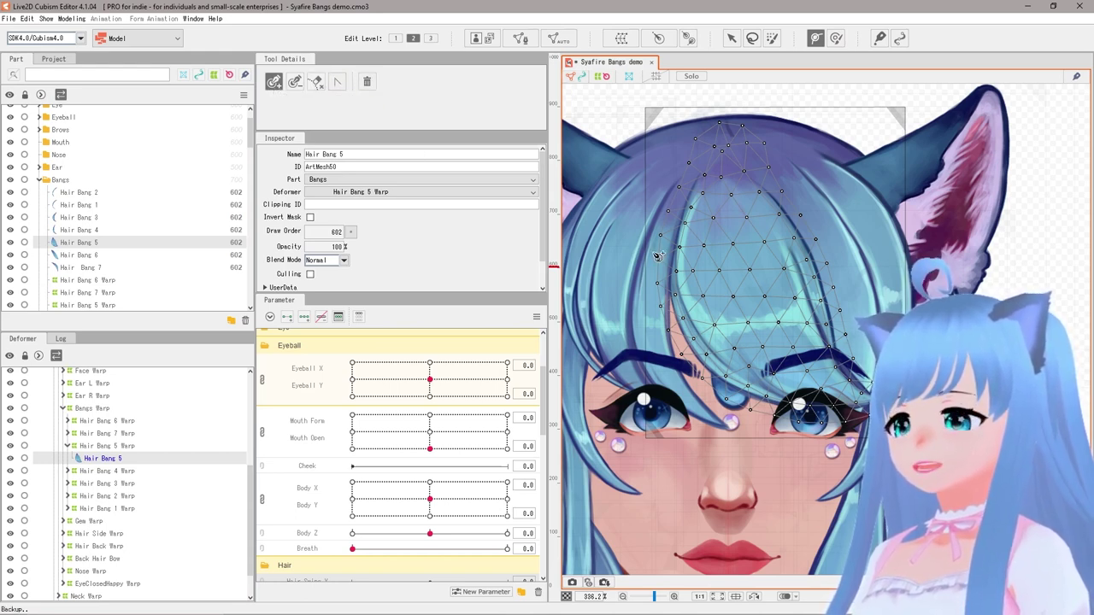
click(723, 169)
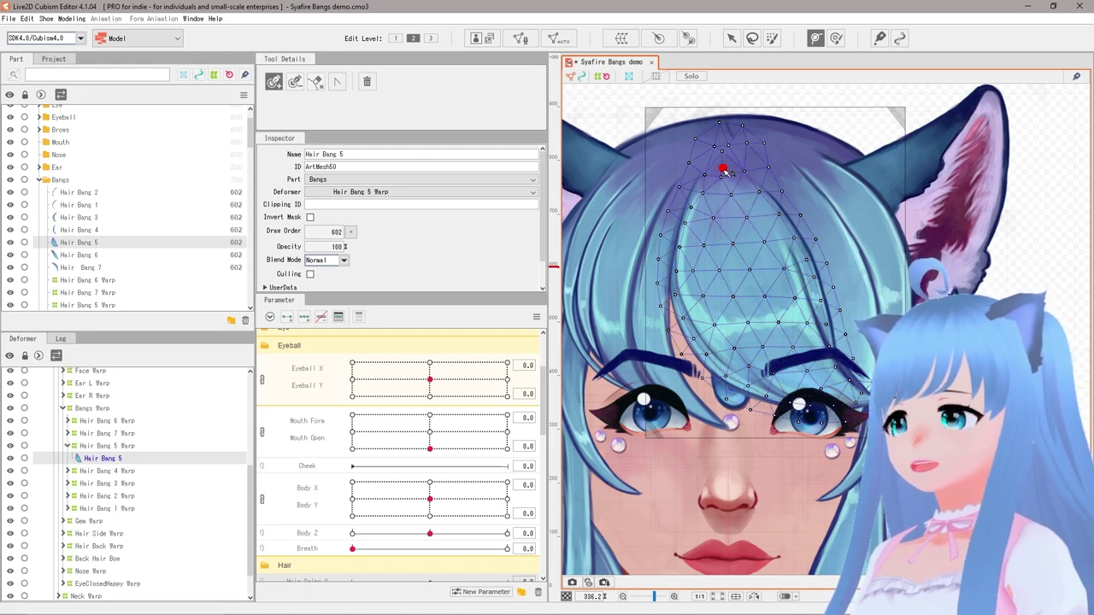
click(736, 264)
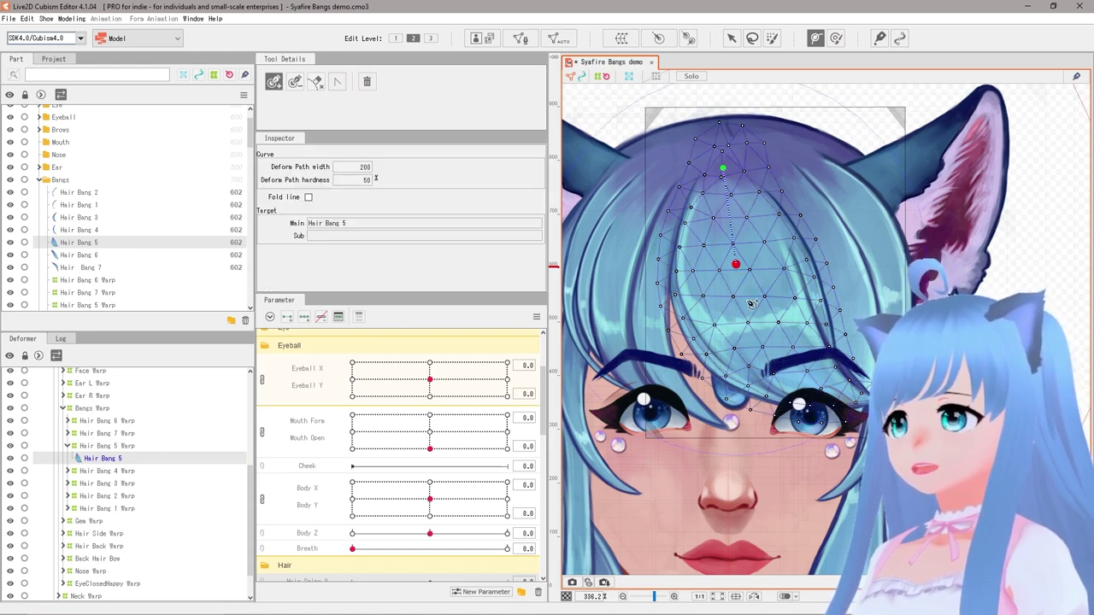
click(783, 358)
click(877, 397)
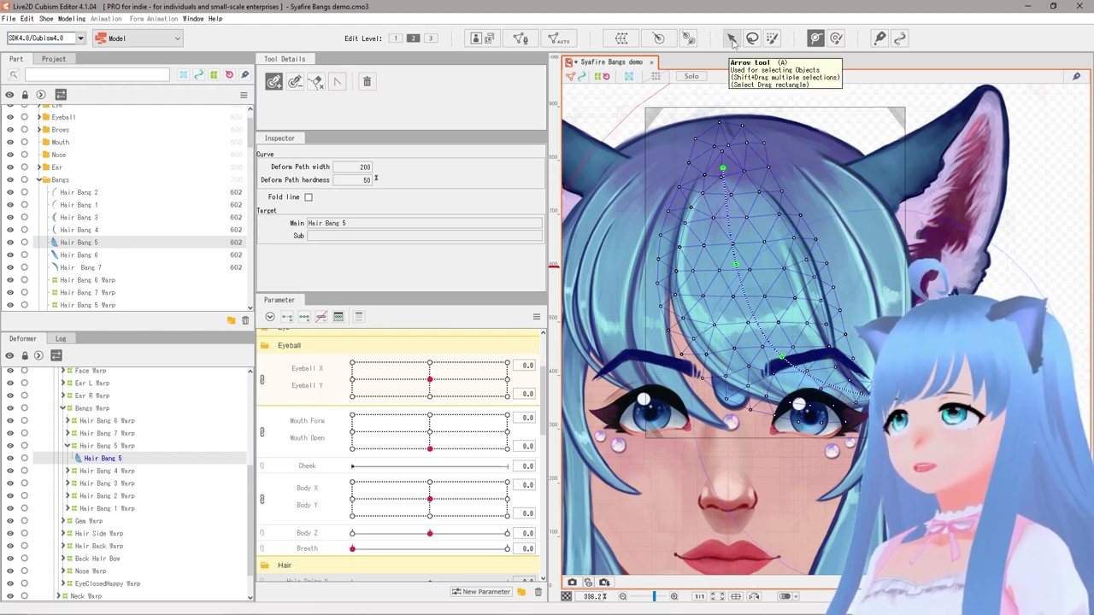
Step: Test the Hair Bang 5 deform path by pulling its root point sideways, and undo the test move
click(732, 43)
drag(729, 174, 676, 267)
key(ctrl+z)
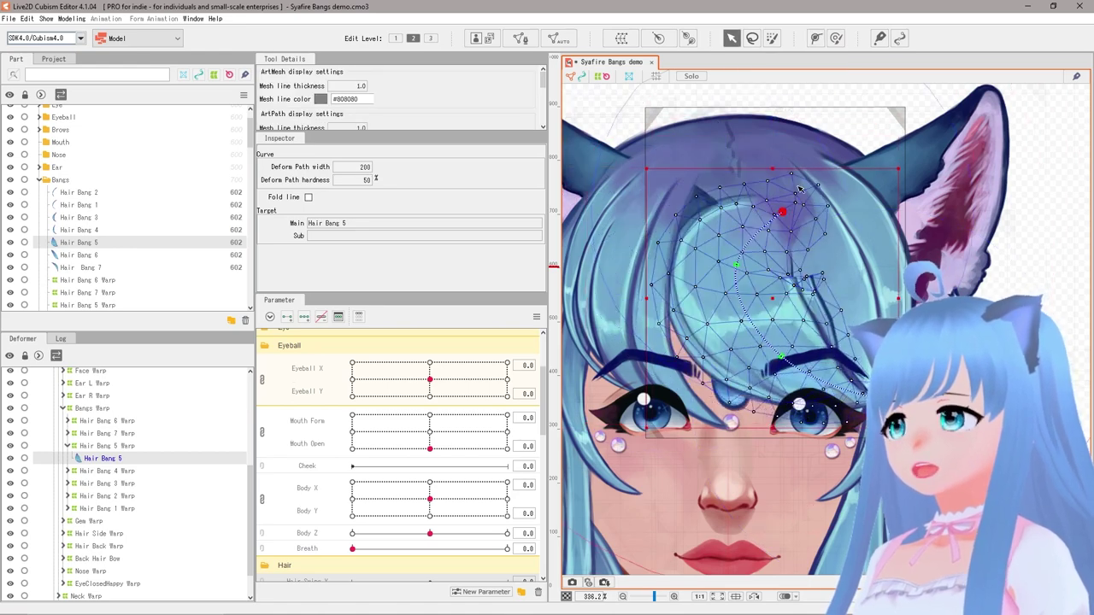
key(ctrl+z)
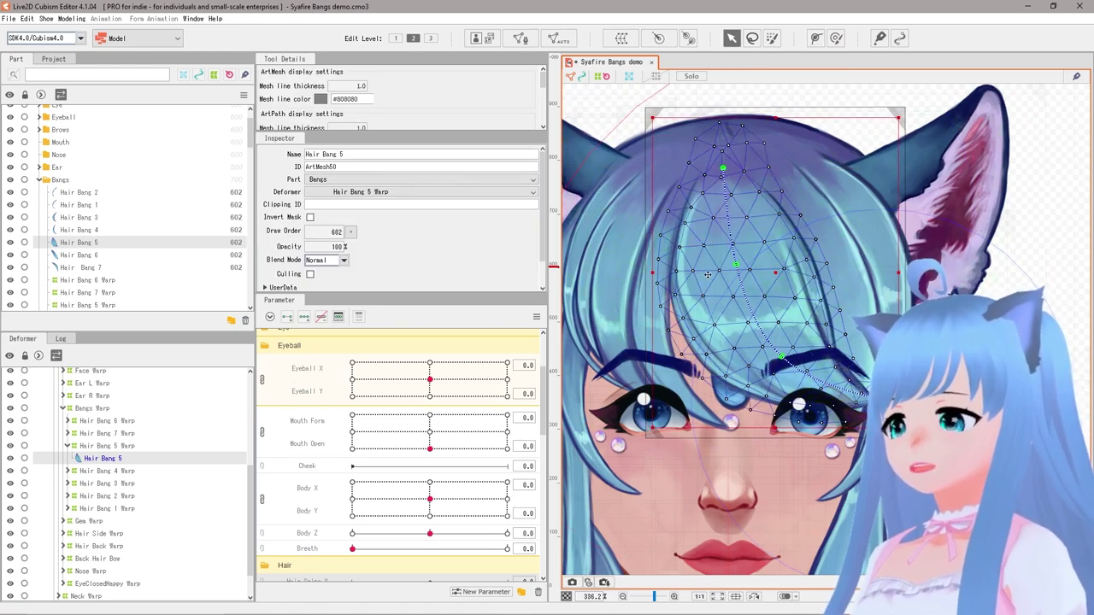
Step: Select Hair Bang 7 and lay a deform path along the strand, starting near its root
drag(809, 358, 790, 327)
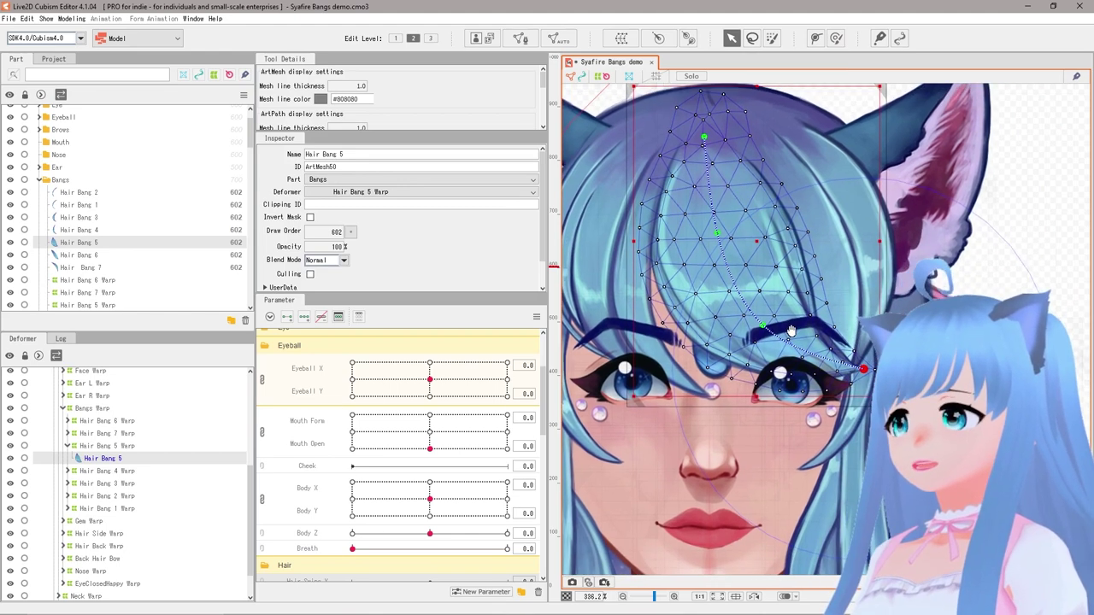
click(851, 282)
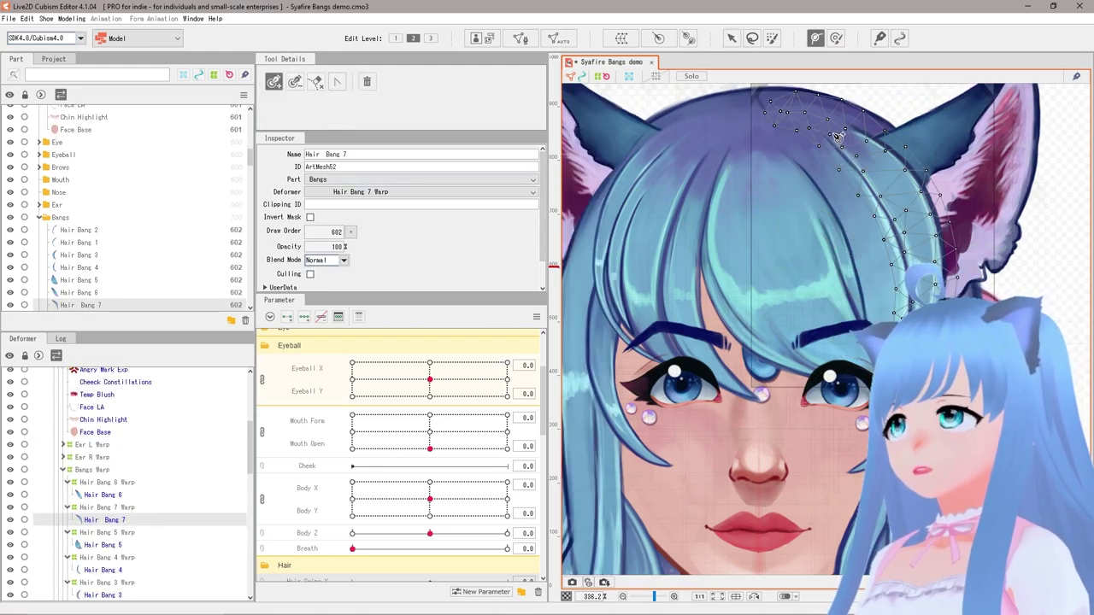
click(838, 133)
click(899, 192)
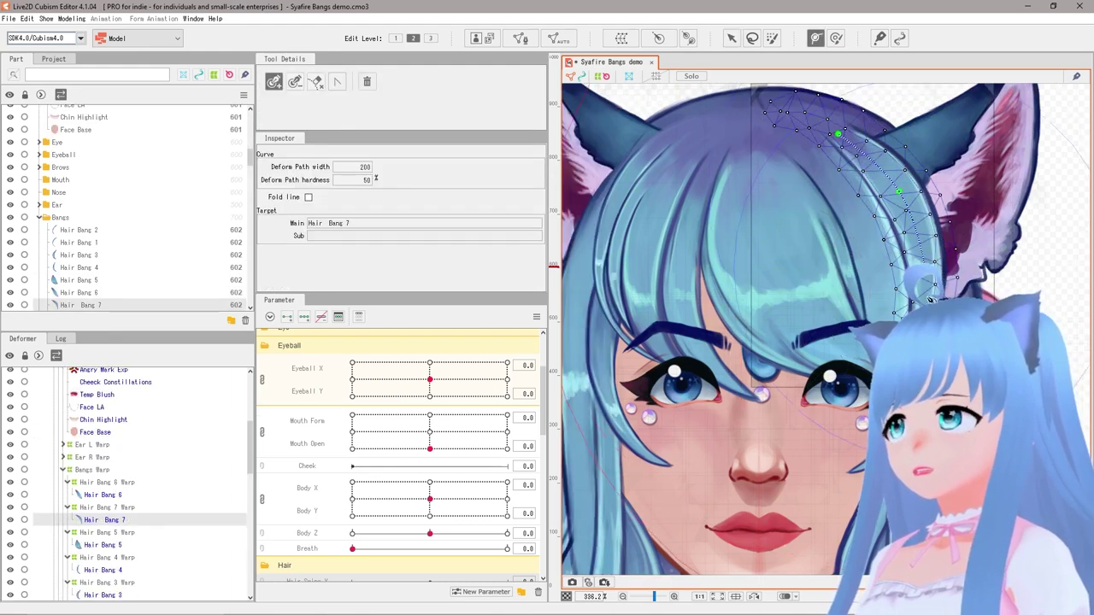
Step: Select Hair Bang 6 and lay a deform path along the strand from its root downwards
click(856, 236)
key(p)
click(858, 216)
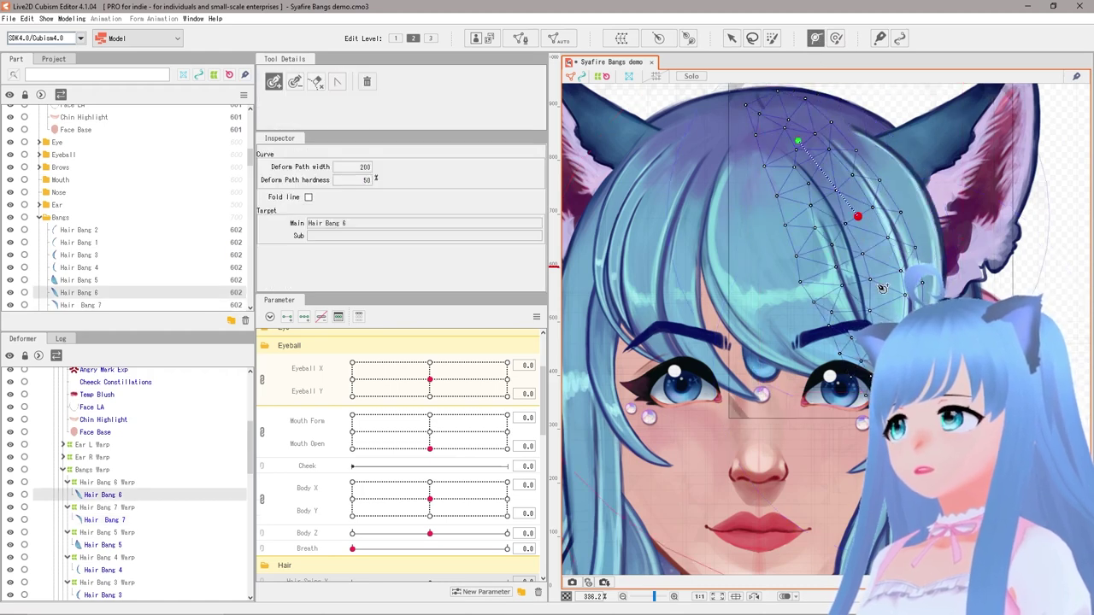
click(884, 317)
Step: Select Hair Bang 4 and draw a five-point deform path following its curve from root to tip
click(732, 37)
click(757, 203)
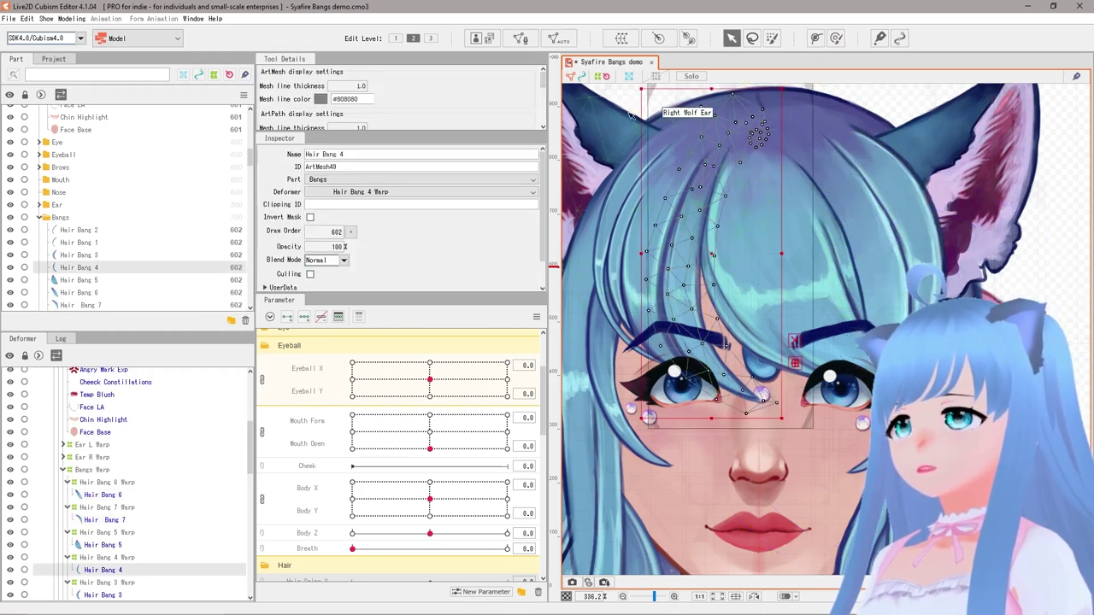
key(p)
key(Delete)
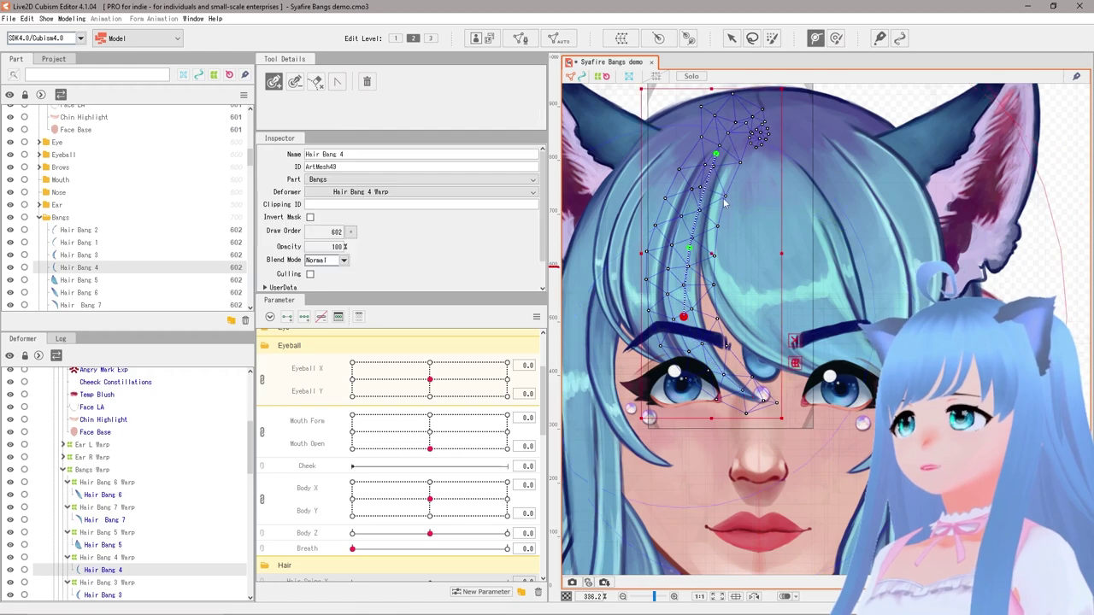
click(716, 154)
click(684, 225)
click(678, 304)
click(706, 362)
click(752, 399)
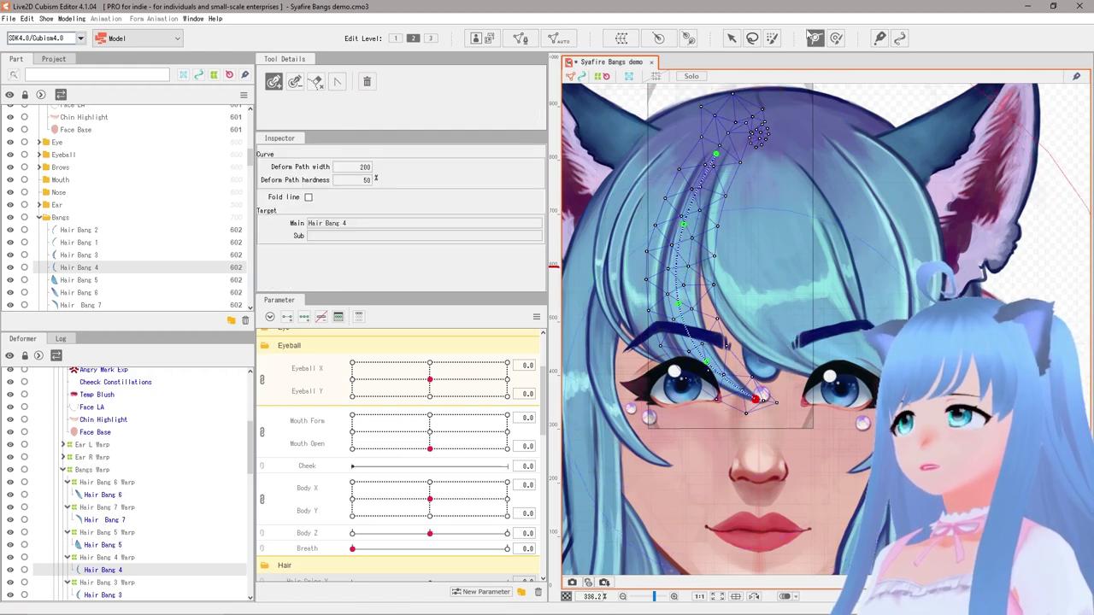
Step: Select Hair Bang 3 and draw a deform path following its curve from the root towards the tip
click(731, 38)
click(639, 165)
key(p)
click(713, 128)
click(649, 198)
click(628, 269)
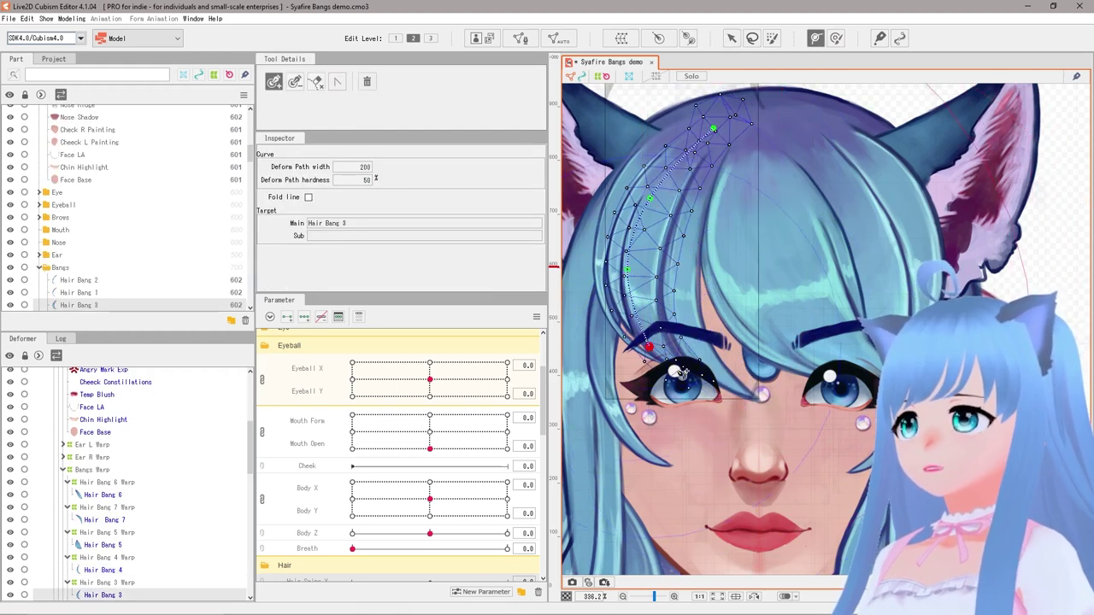
Step: Select Hair Bang 2 and draw a deform path along the strand from its root to its tip
key(v)
click(680, 158)
key(p)
click(697, 132)
click(647, 177)
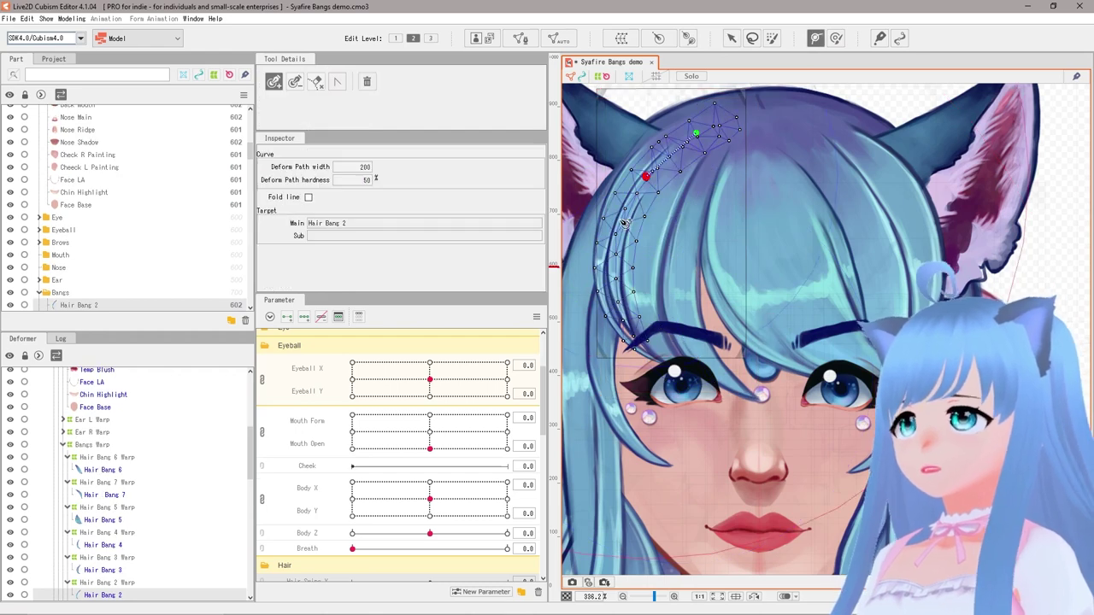
click(620, 221)
click(612, 257)
click(636, 343)
Step: Select Hair Bang 1 and draw a five-point deform path along the outermost strand, from root to tip
key(v)
click(658, 150)
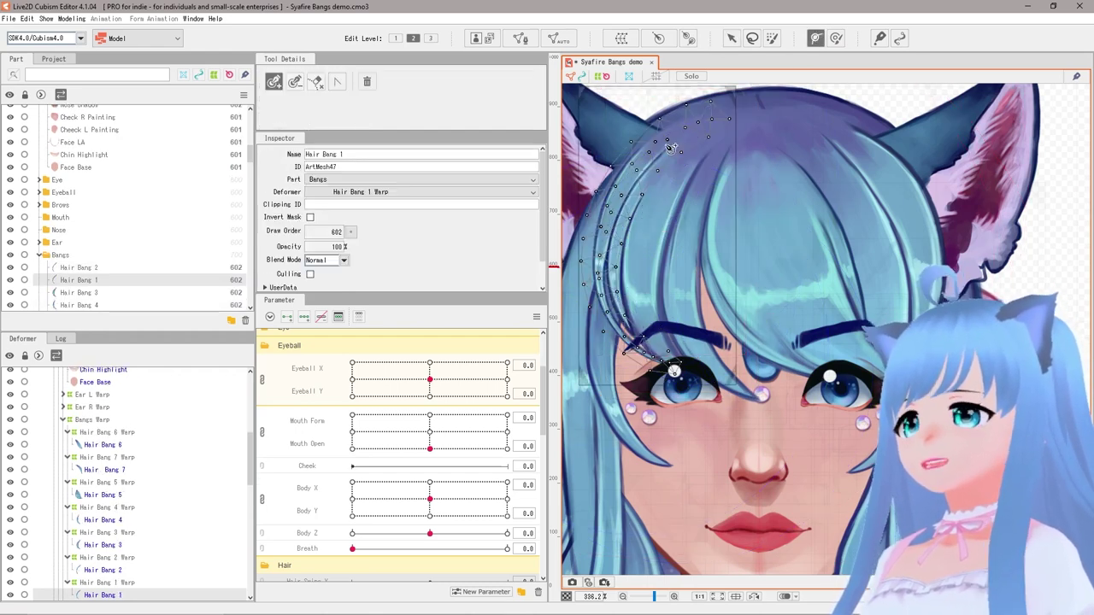
key(p)
click(687, 129)
click(625, 182)
click(601, 254)
click(617, 329)
click(668, 362)
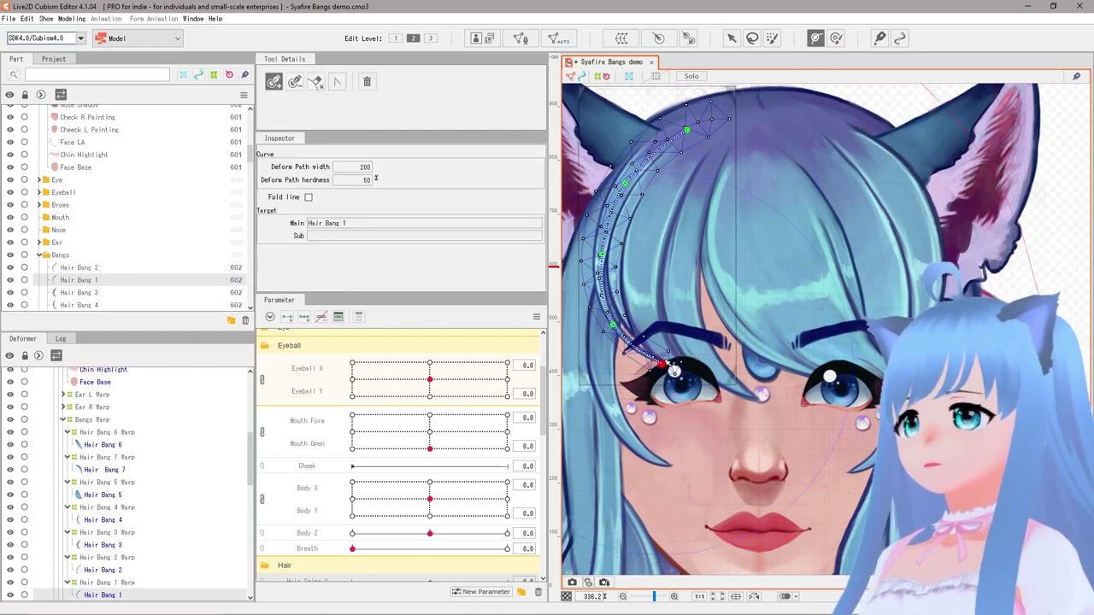
Step: Add three keyforms to the Hair Swing X parameter for Hair Bang 5 and move the parameter to its maximum of 15
click(734, 37)
click(627, 231)
click(795, 262)
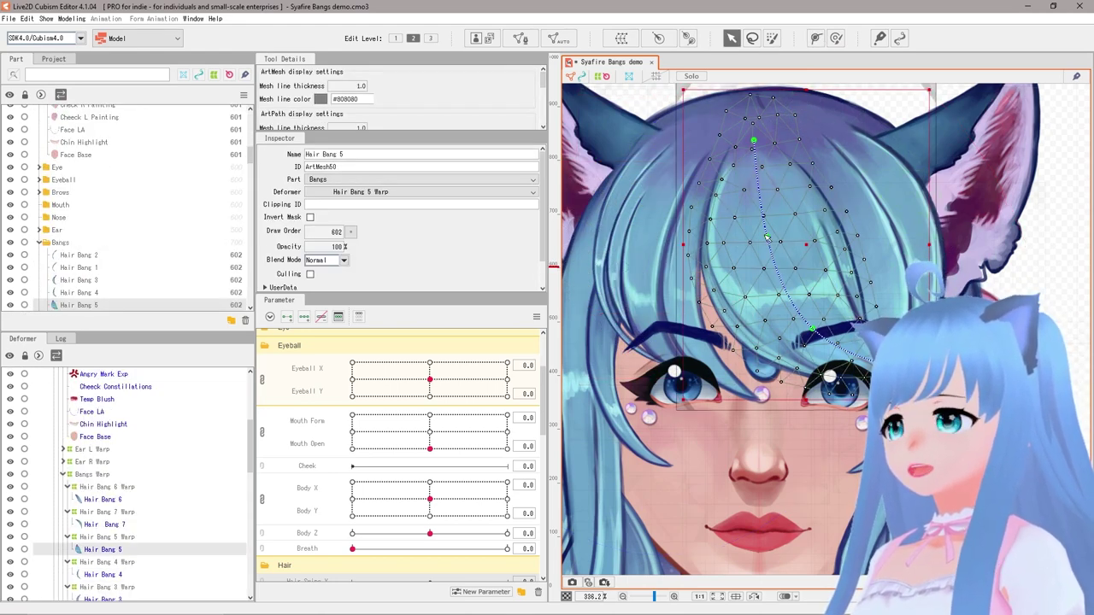
scroll(835, 321, up, 2)
scroll(836, 321, down, 4)
scroll(838, 323, up, 2)
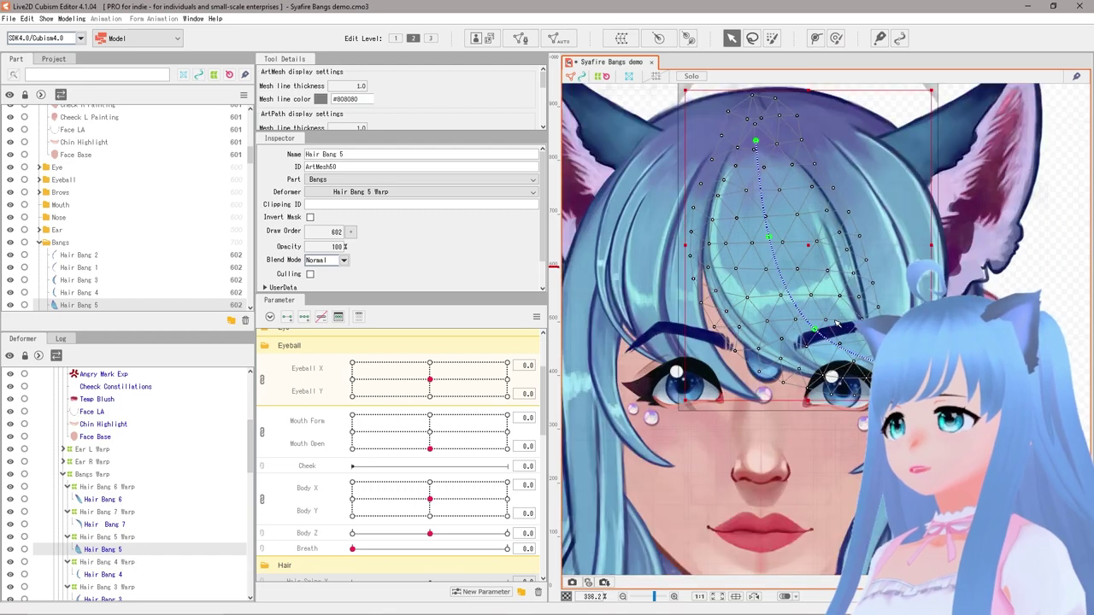
scroll(405, 492, down, 3)
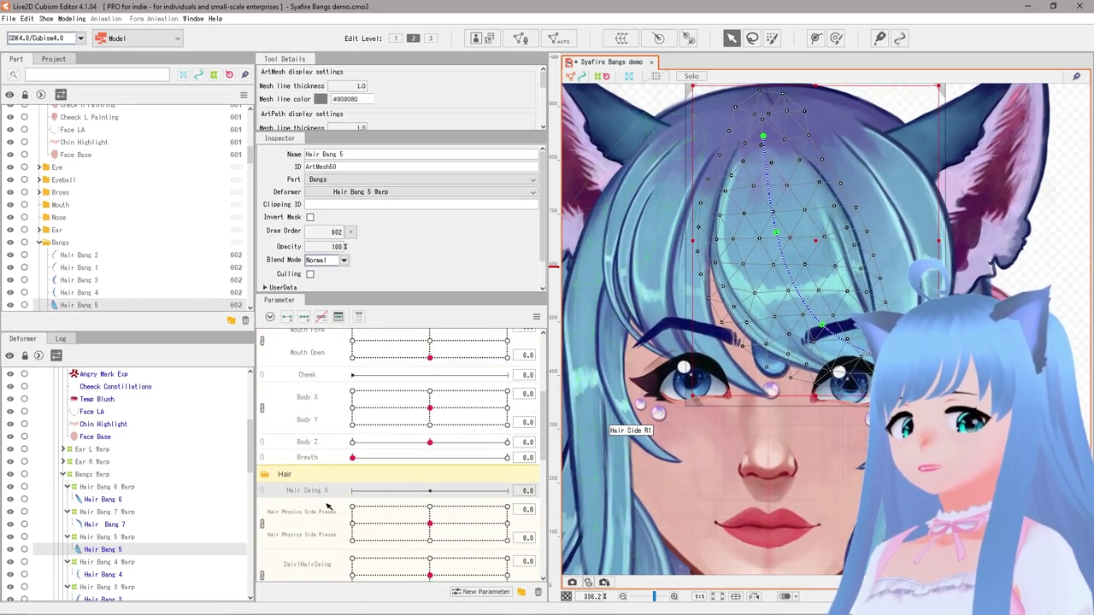
click(305, 319)
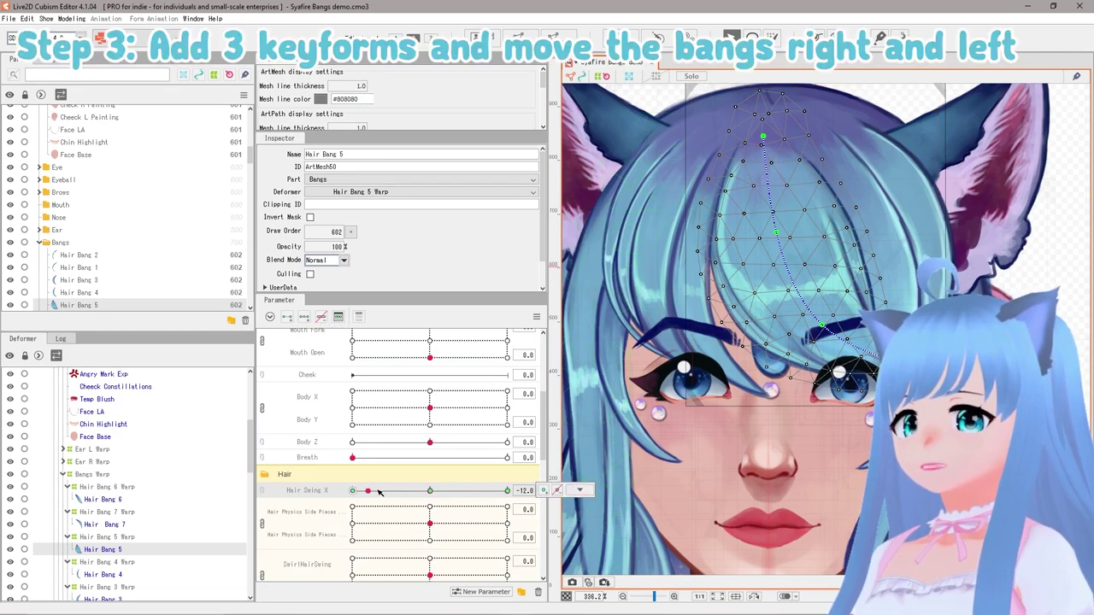
drag(435, 492, 449, 497)
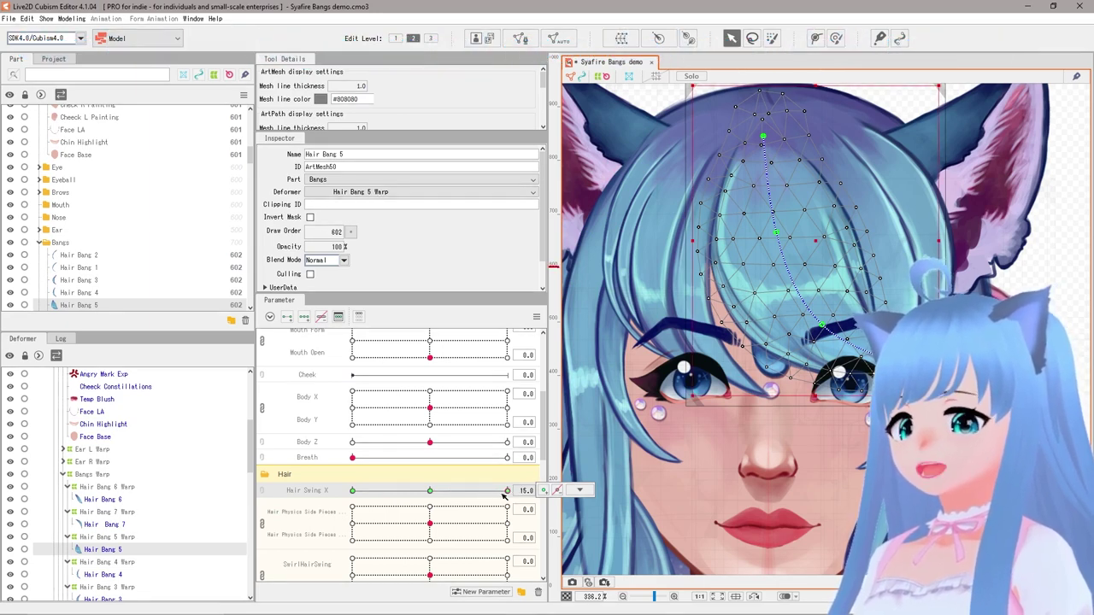
Step: With Hair Swing X at 15, move Hair Bang 5's deform path points to sweep the strand and its tip to the right
drag(503, 495, 357, 497)
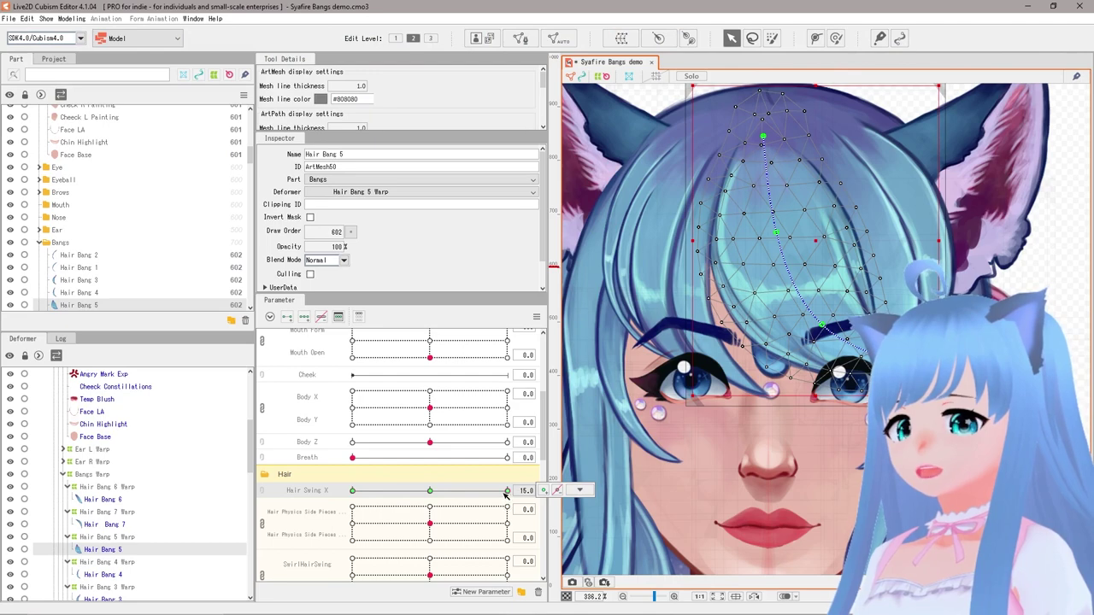
drag(694, 451, 610, 465)
drag(827, 388, 893, 365)
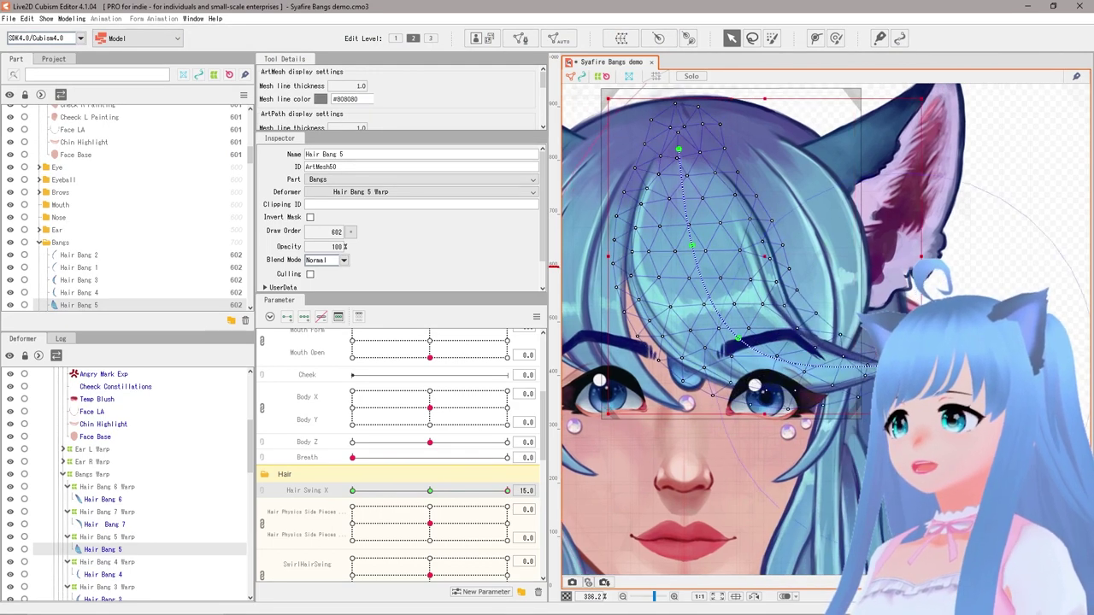
click(737, 339)
drag(737, 339, 800, 336)
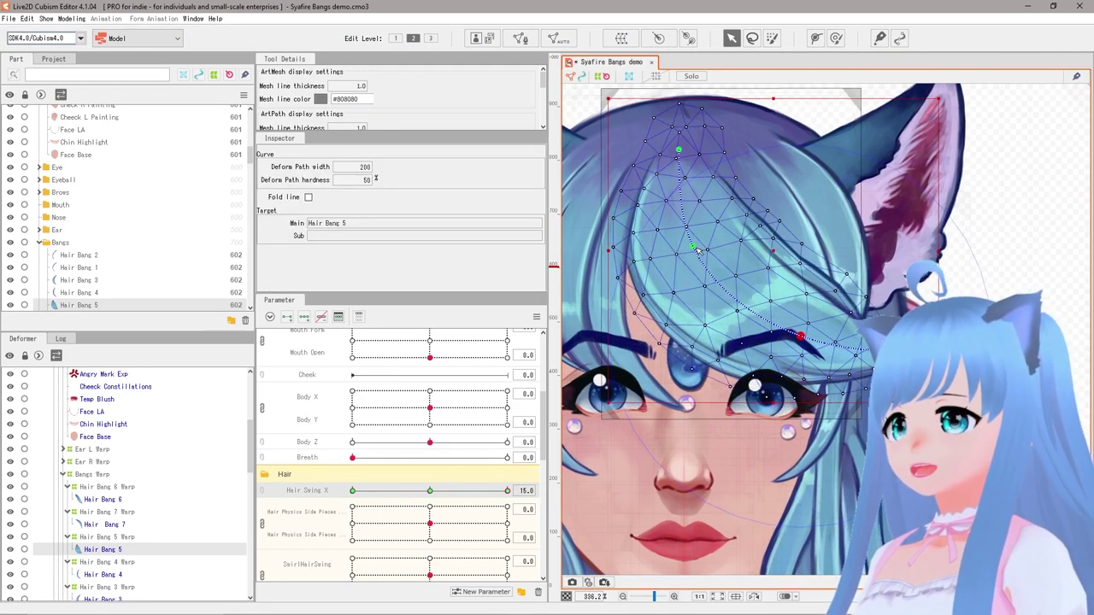
drag(694, 249, 729, 250)
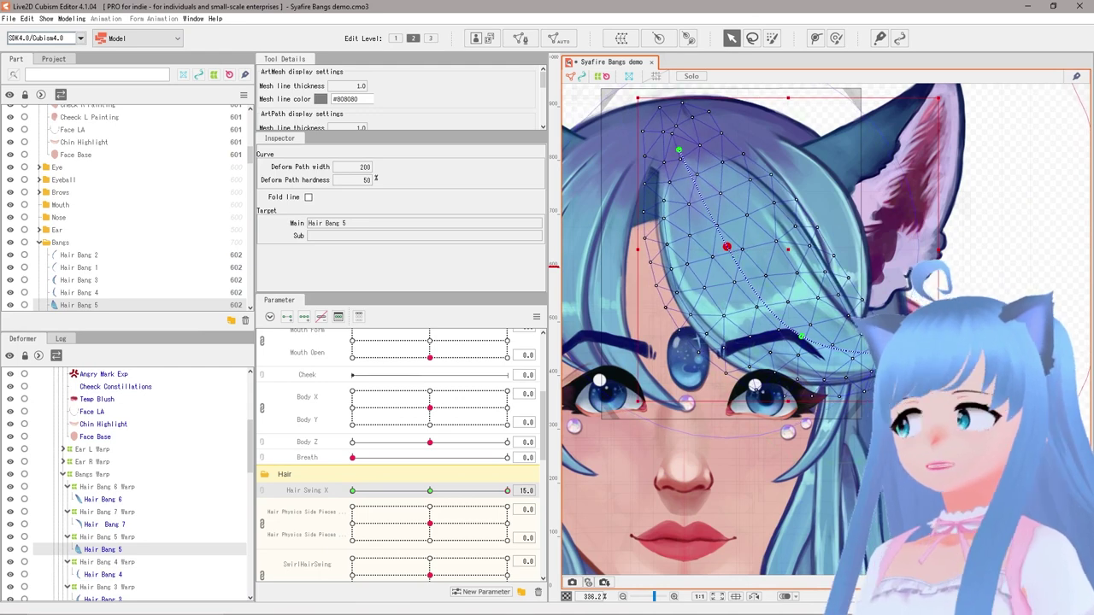
drag(917, 349, 953, 340)
drag(727, 246, 807, 248)
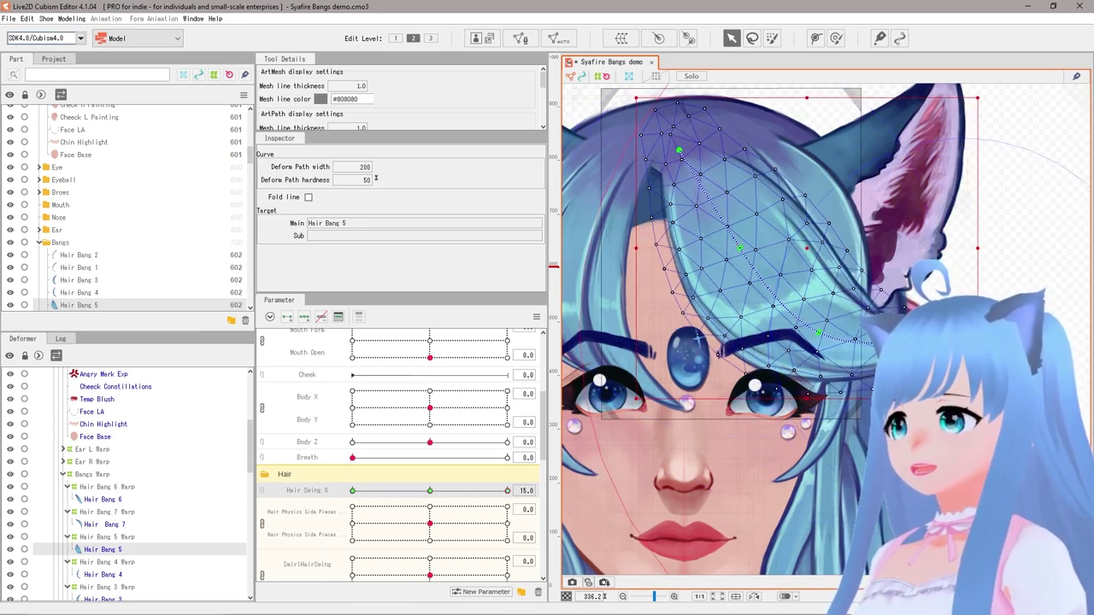
drag(818, 334, 833, 331)
drag(740, 248, 743, 249)
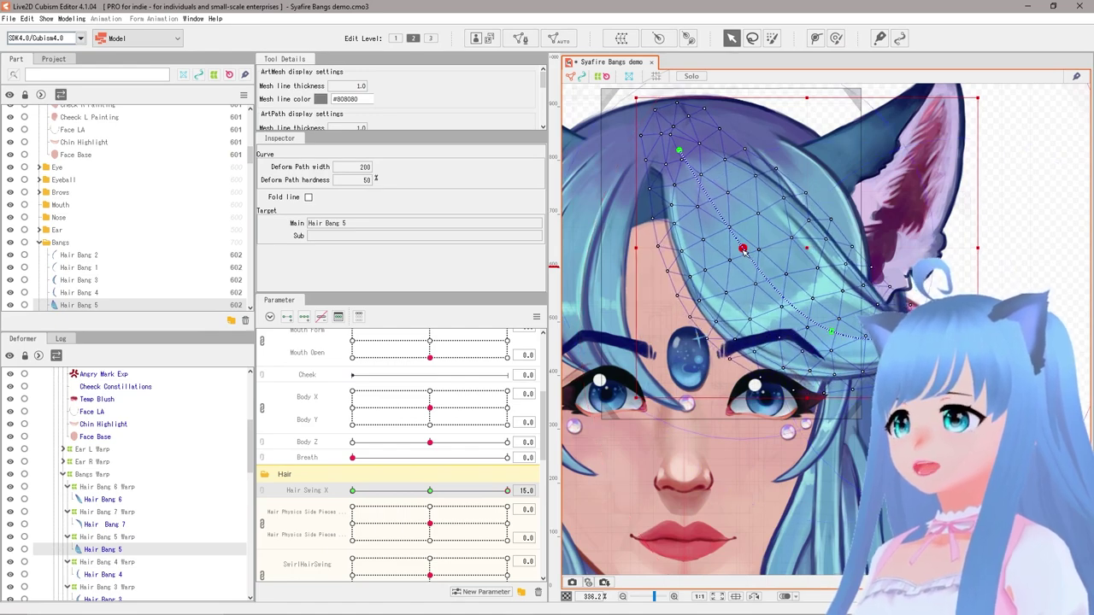
Step: Set Hair Swing X to -15 and move Hair Bang 5's deform path points to swing the strand and tip to the left
mouse_move(507, 490)
mouse_down()
mouse_move(464, 490)
mouse_move(518, 489)
mouse_move(447, 489)
mouse_move(516, 488)
mouse_up()
click(431, 490)
click(352, 491)
drag(674, 381, 803, 385)
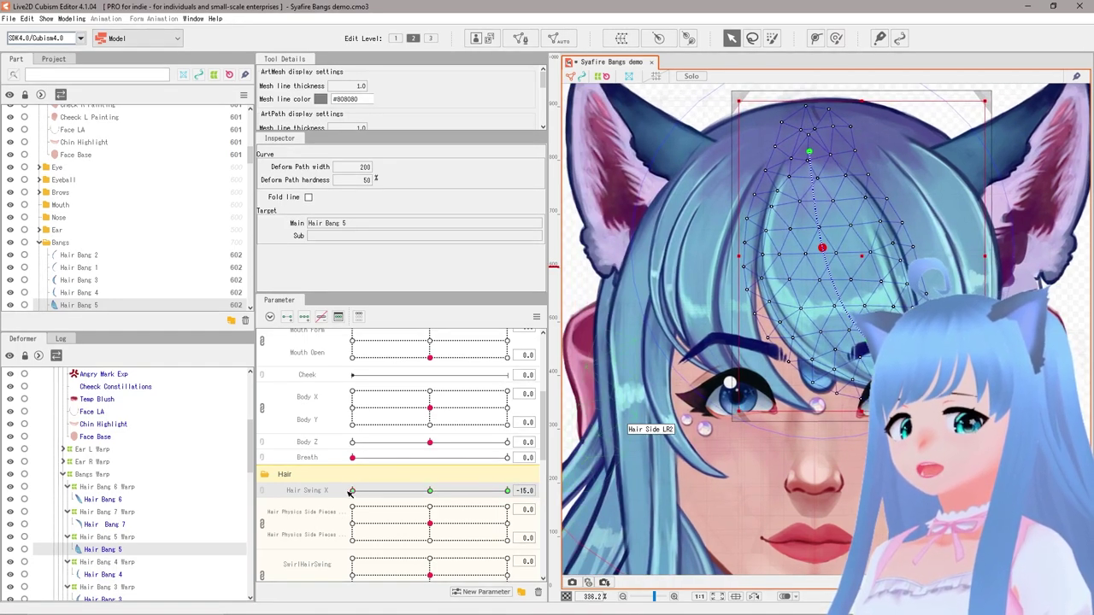
drag(822, 248, 789, 249)
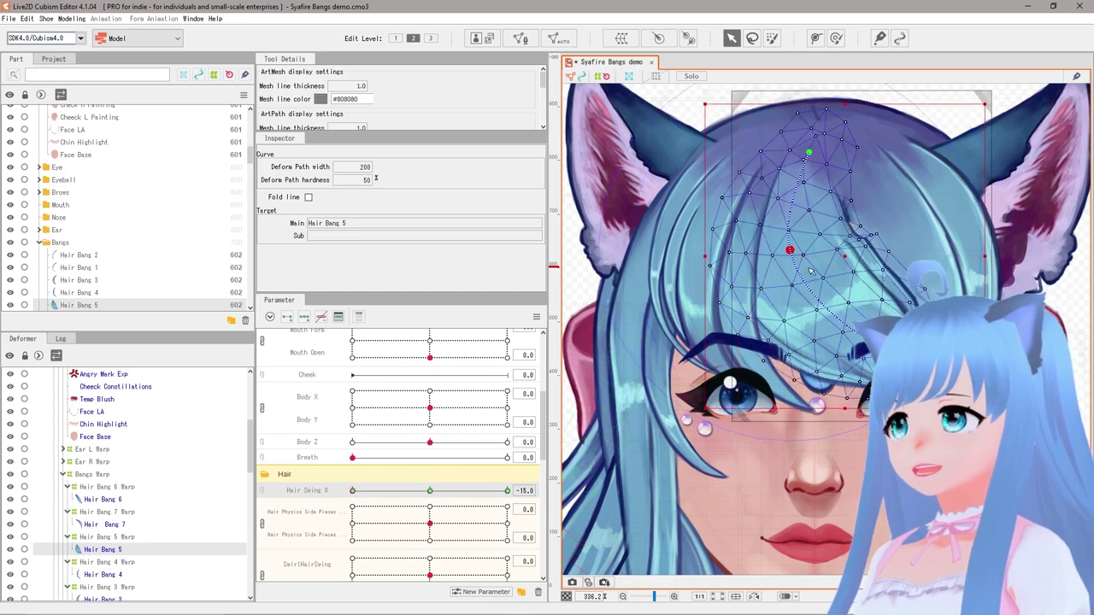
drag(859, 335, 824, 351)
drag(976, 395, 917, 410)
drag(790, 251, 768, 251)
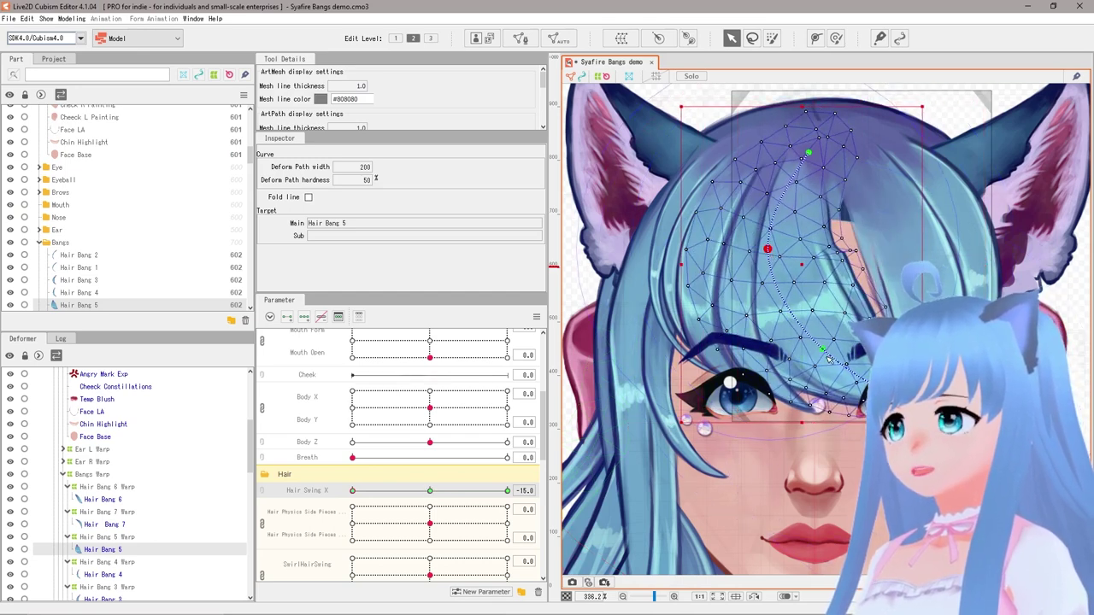
drag(824, 350, 793, 349)
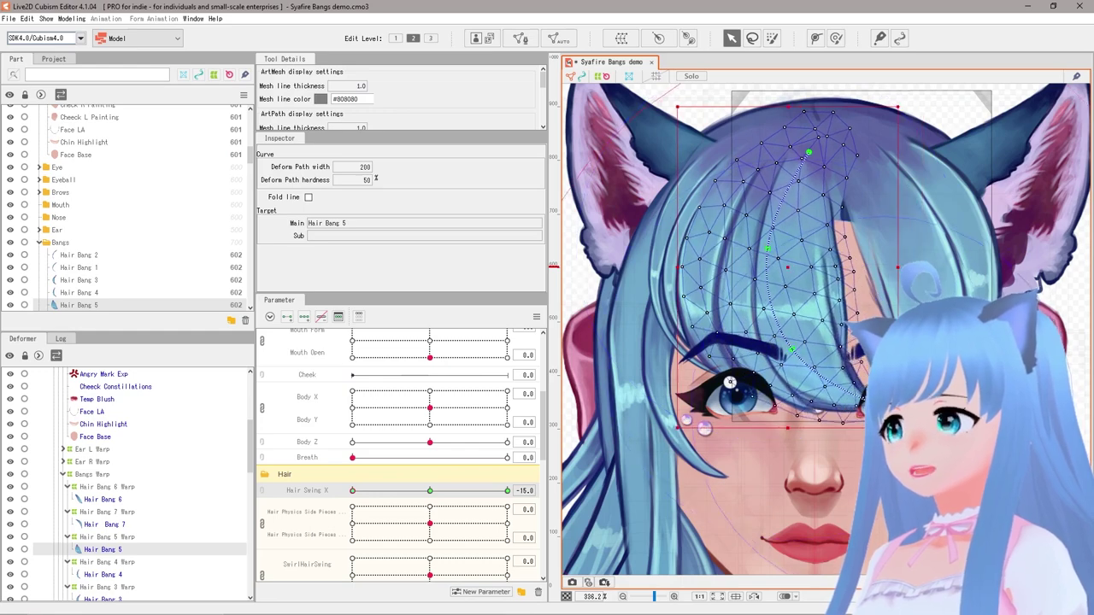
drag(767, 249, 762, 249)
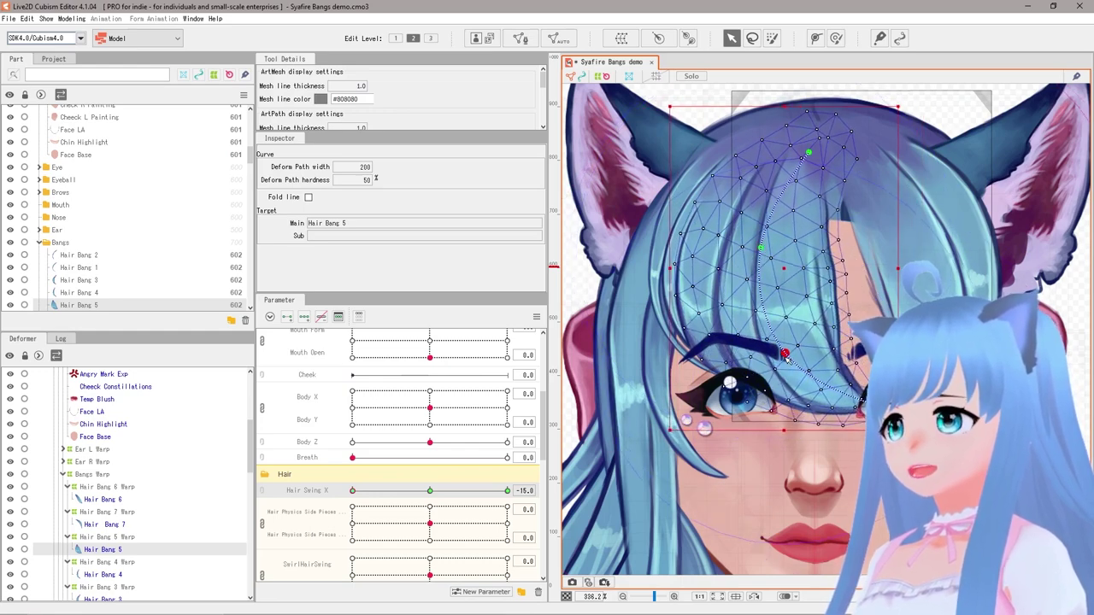
Step: Preview Hair Bang 5's motion by moving Hair Swing X through its range
click(427, 489)
drag(427, 490, 476, 491)
drag(752, 405, 670, 381)
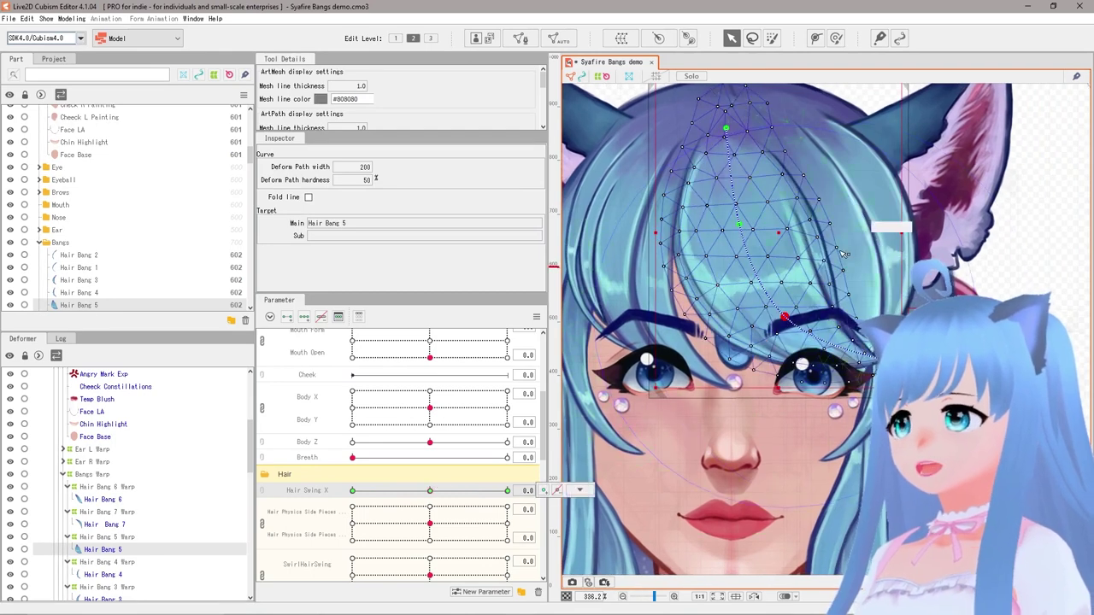
Step: Add three keyforms on Hair Swing X for Hair Bang 6 and, at 15, bend its deform path outward to the right
click(854, 243)
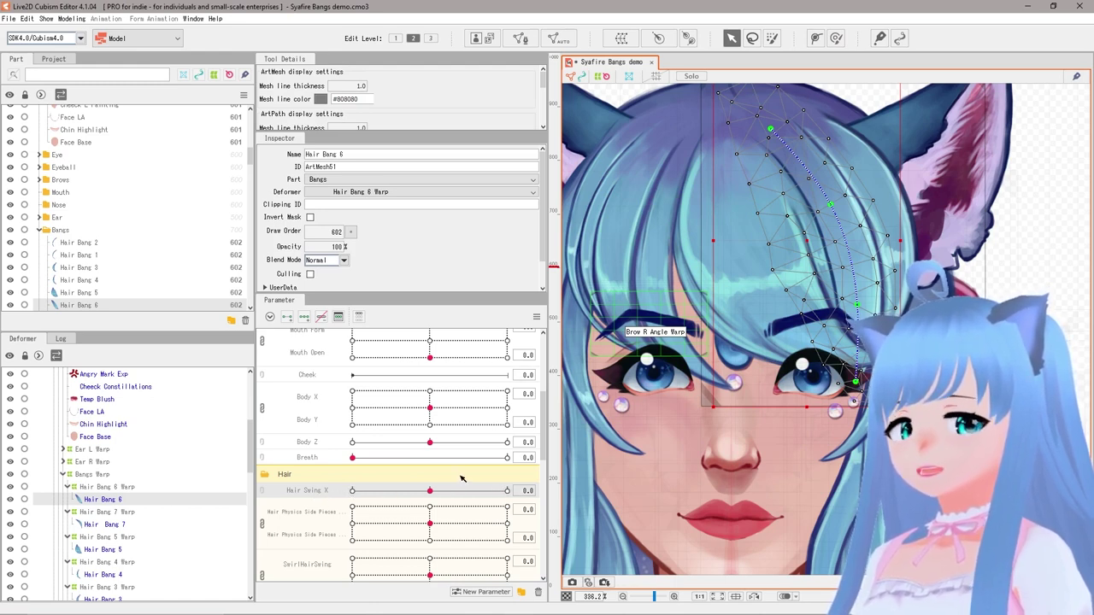
click(510, 492)
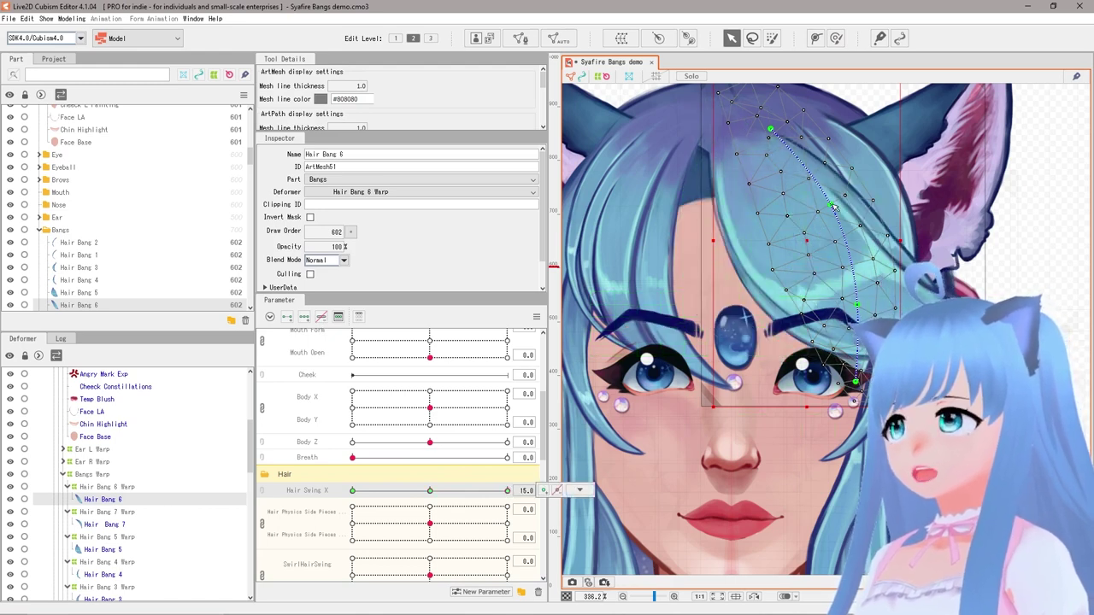
drag(833, 205, 866, 199)
drag(857, 304, 906, 296)
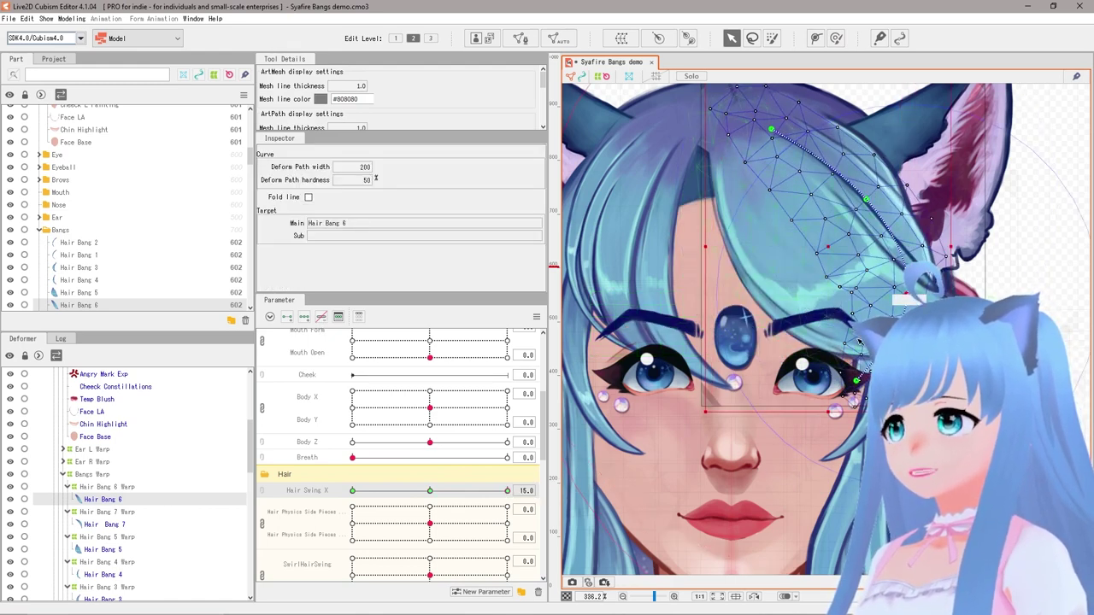
drag(860, 381, 1012, 299)
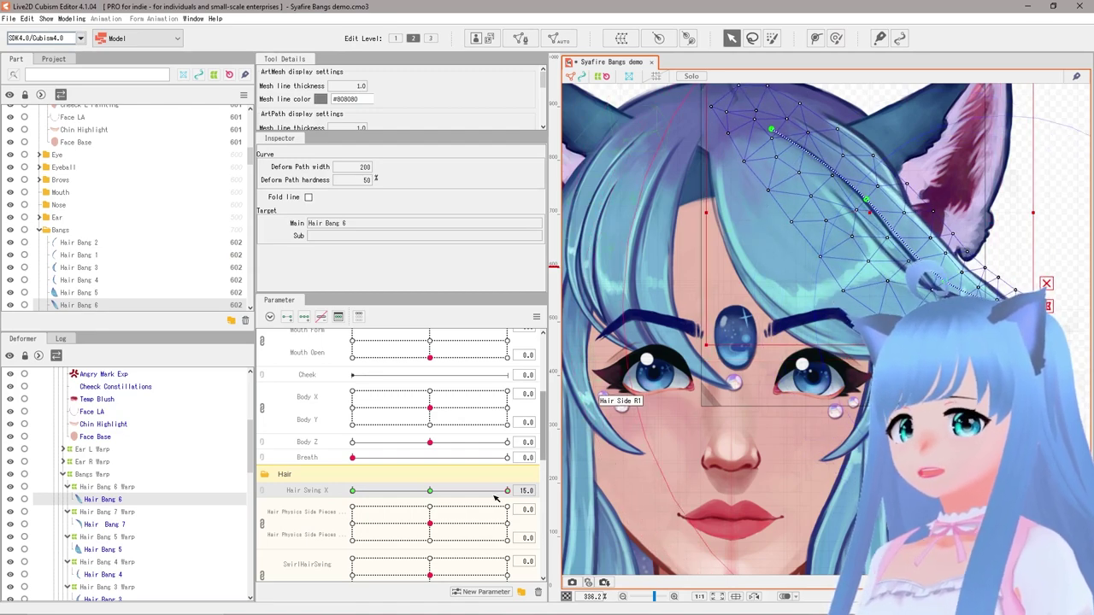
Step: Set Hair Swing X to -15 and bend Hair Bang 6's deform path left, placing its tip near the nose bridge
drag(507, 490, 429, 491)
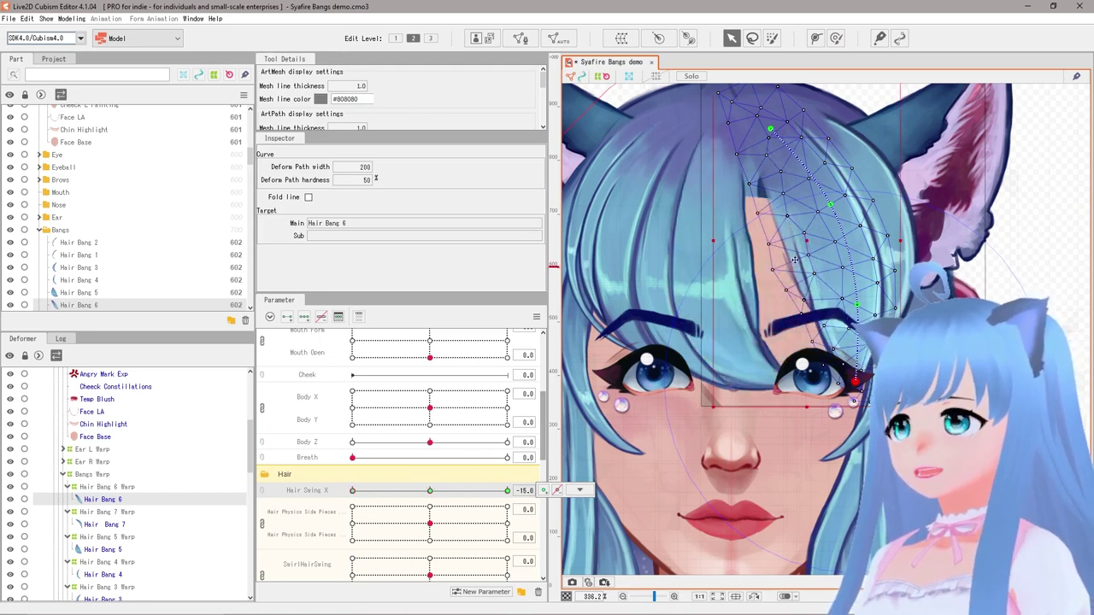
drag(831, 207, 779, 223)
drag(858, 306, 779, 328)
drag(855, 381, 741, 400)
drag(778, 221, 797, 221)
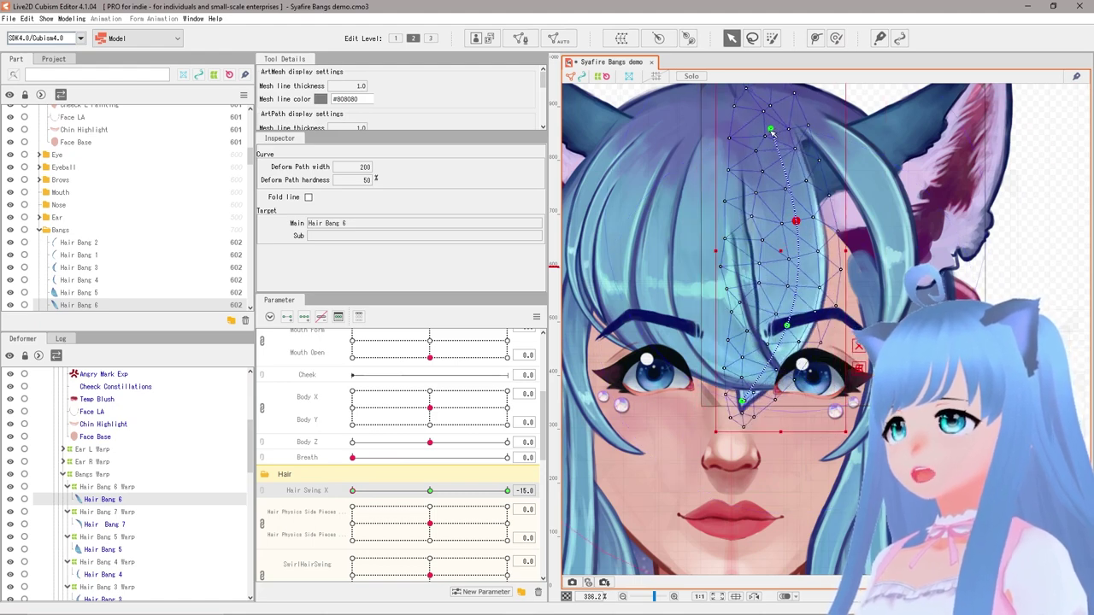
drag(790, 326, 794, 328)
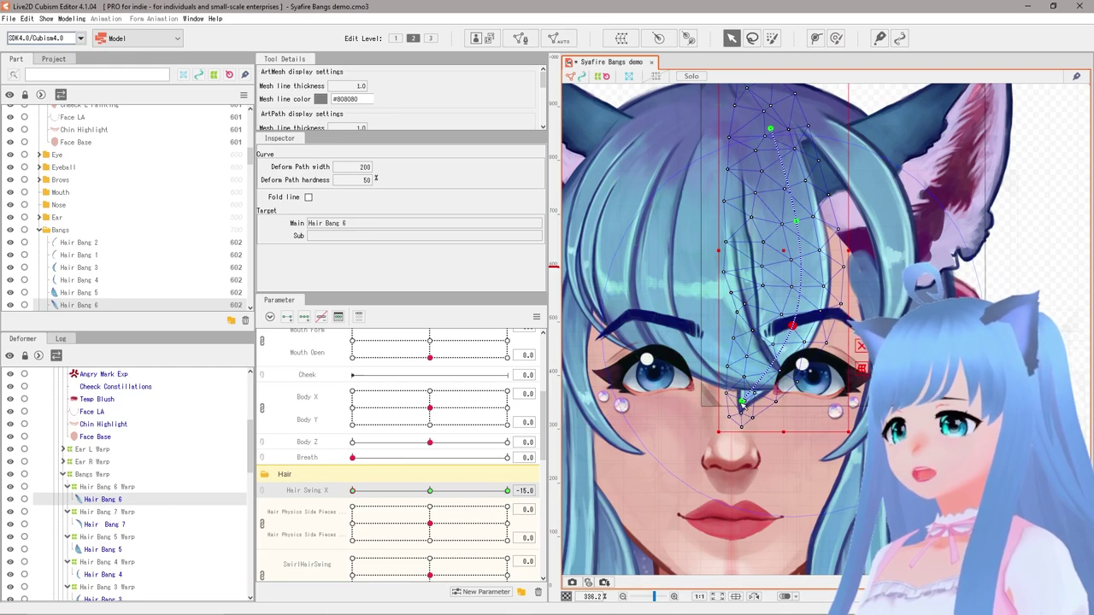
drag(741, 403, 723, 399)
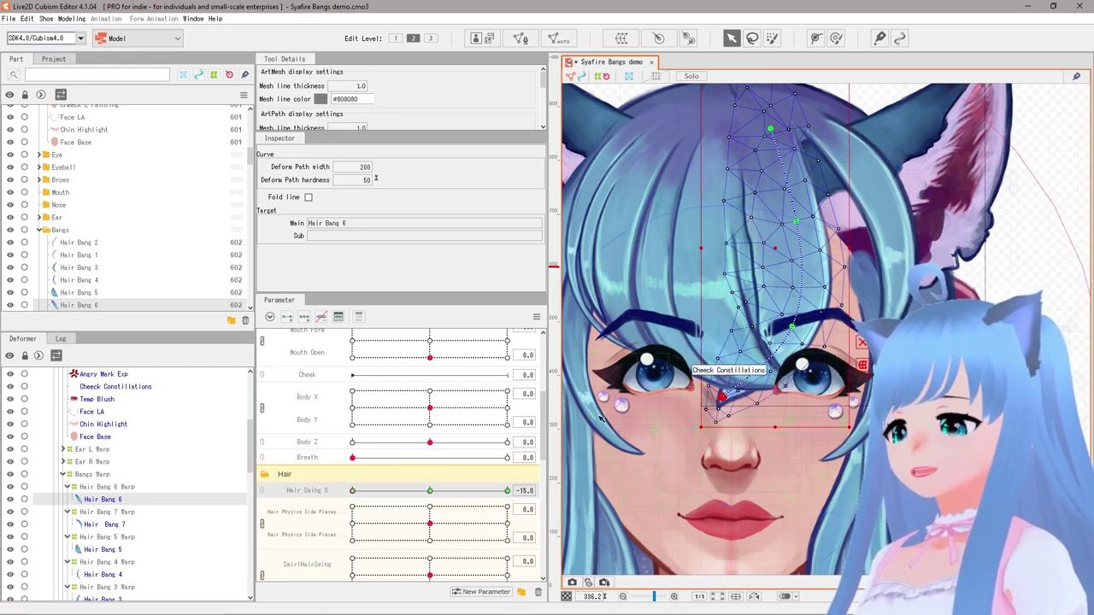
Step: Preview Hair Bang 6's motion across Hair Swing X and leave the parameter at 15
drag(431, 492, 382, 499)
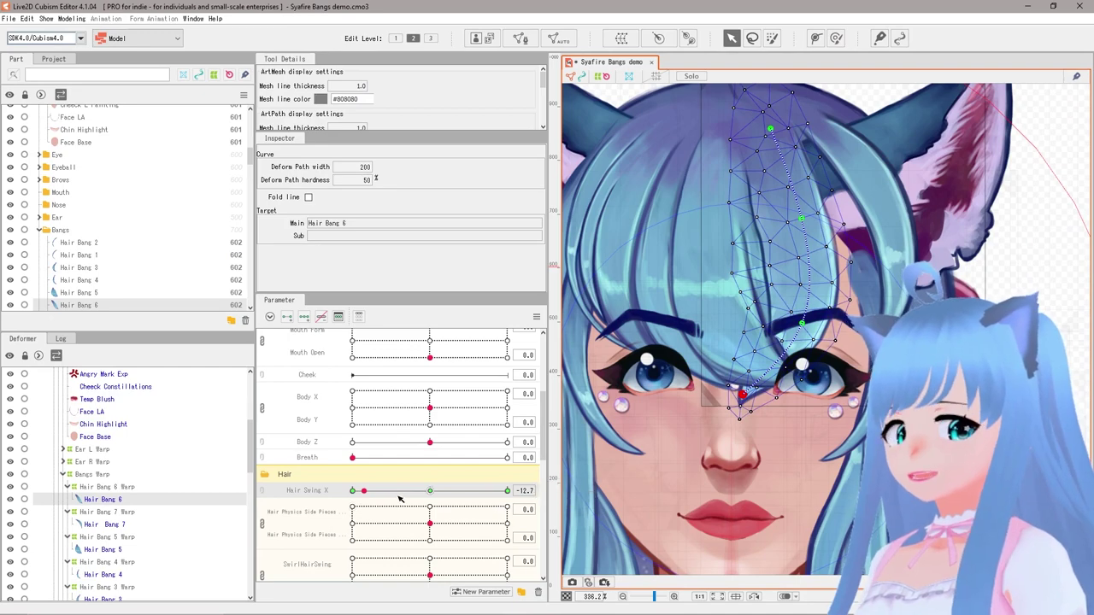
drag(397, 496, 333, 493)
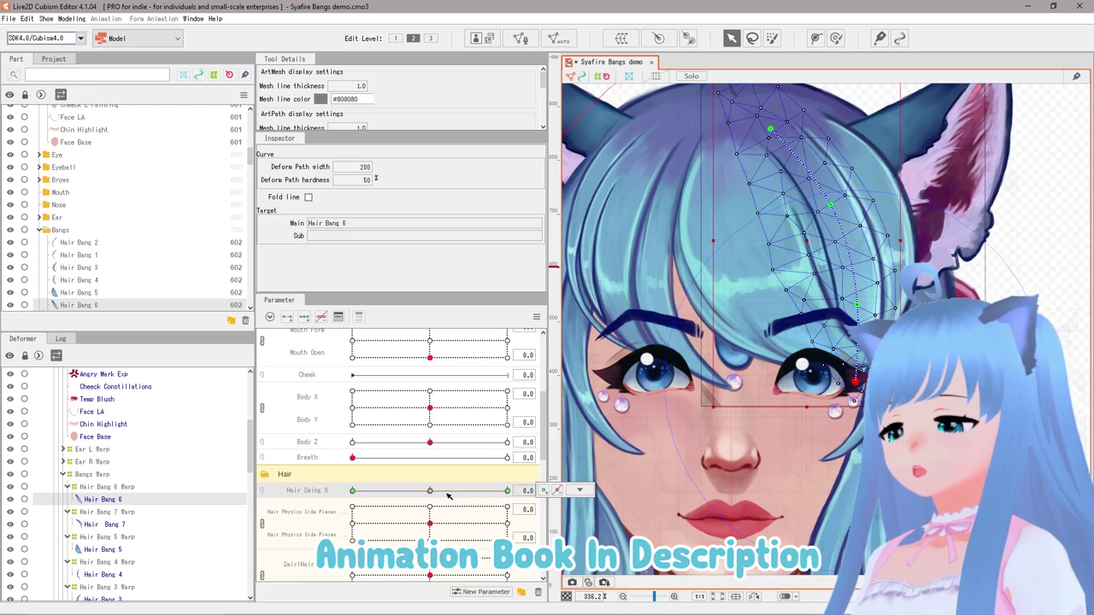
drag(430, 490, 508, 495)
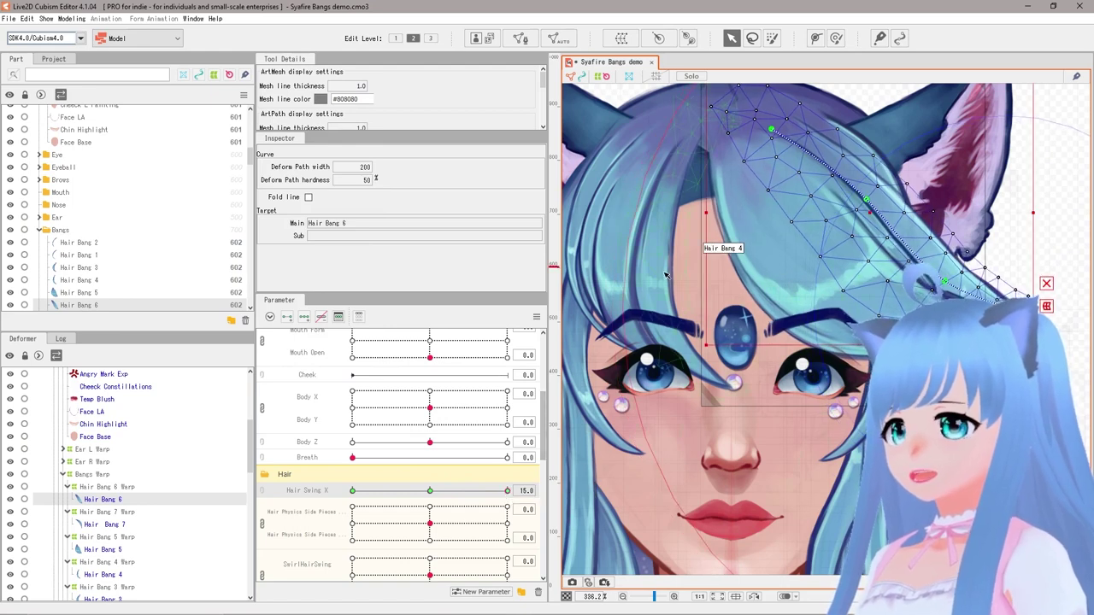
Step: Key Hair Bang 4 on Hair Swing X with three keyforms and, at 15, shape its deform path rightward across the forehead
click(699, 242)
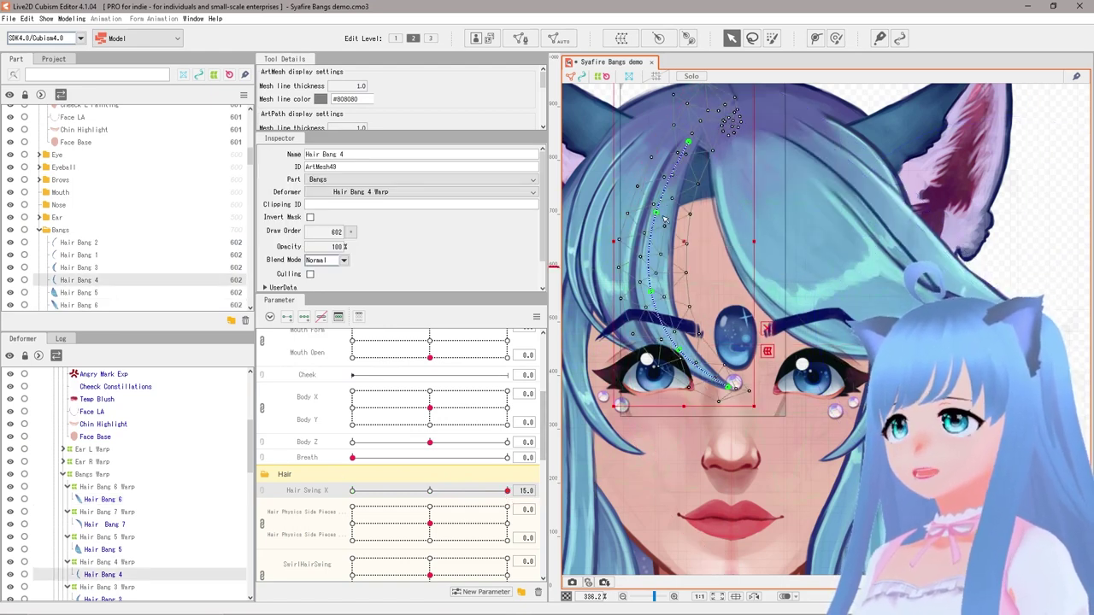
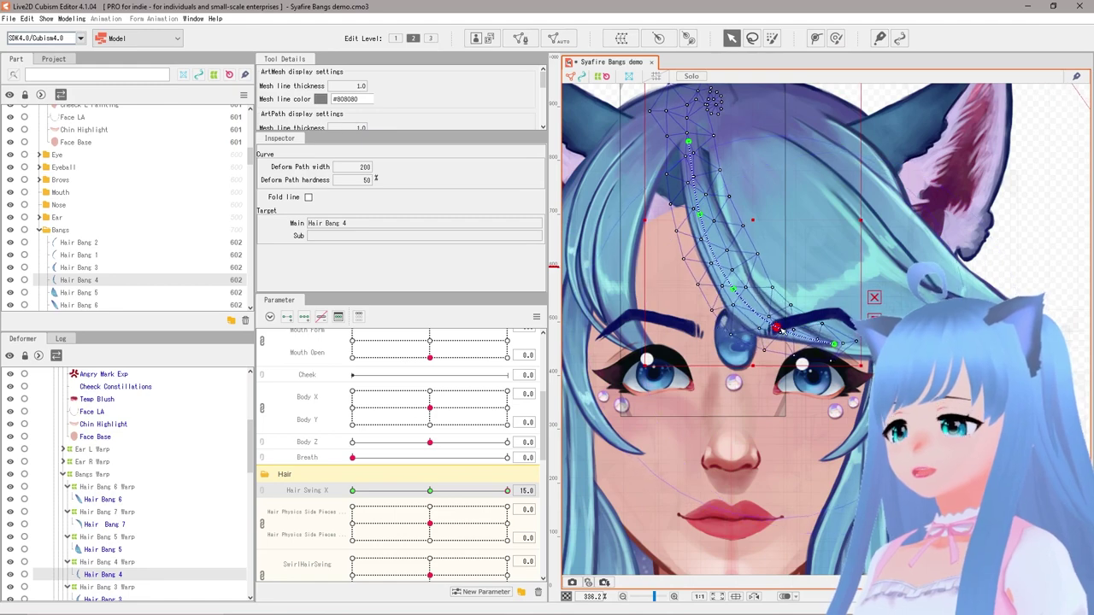
drag(738, 296, 732, 298)
mouse_move(484, 490)
mouse_down()
mouse_move(368, 488)
mouse_move(505, 488)
mouse_up()
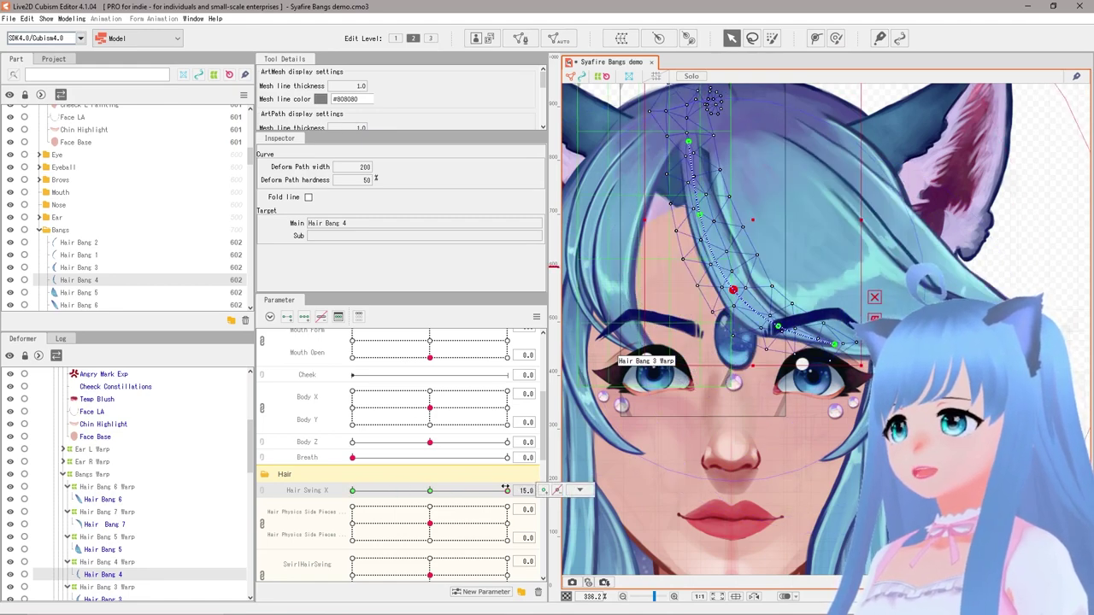
drag(733, 290, 795, 325)
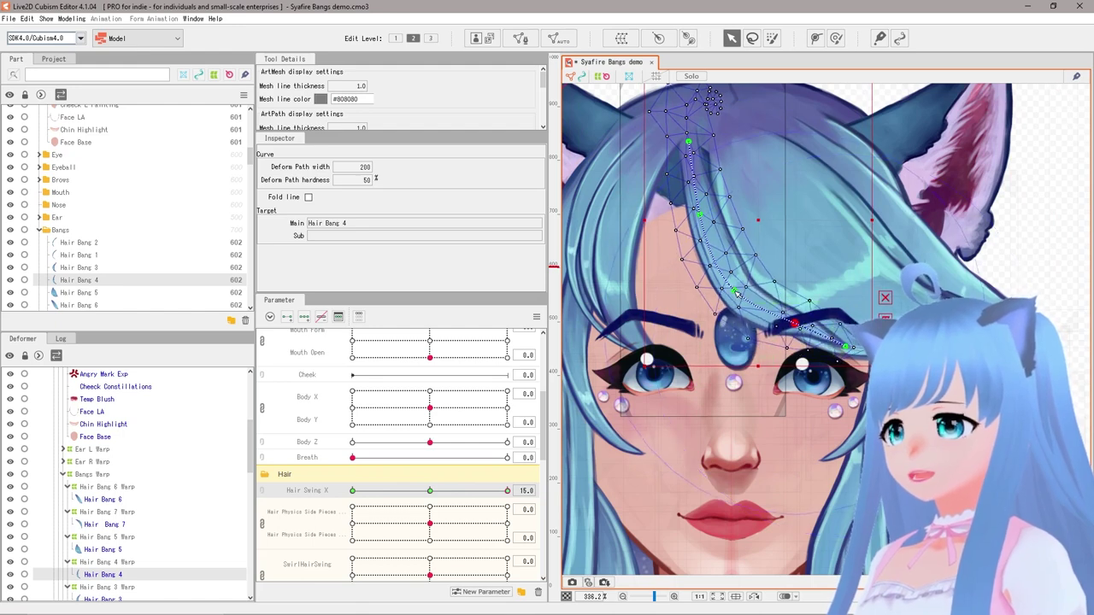
drag(736, 294, 790, 326)
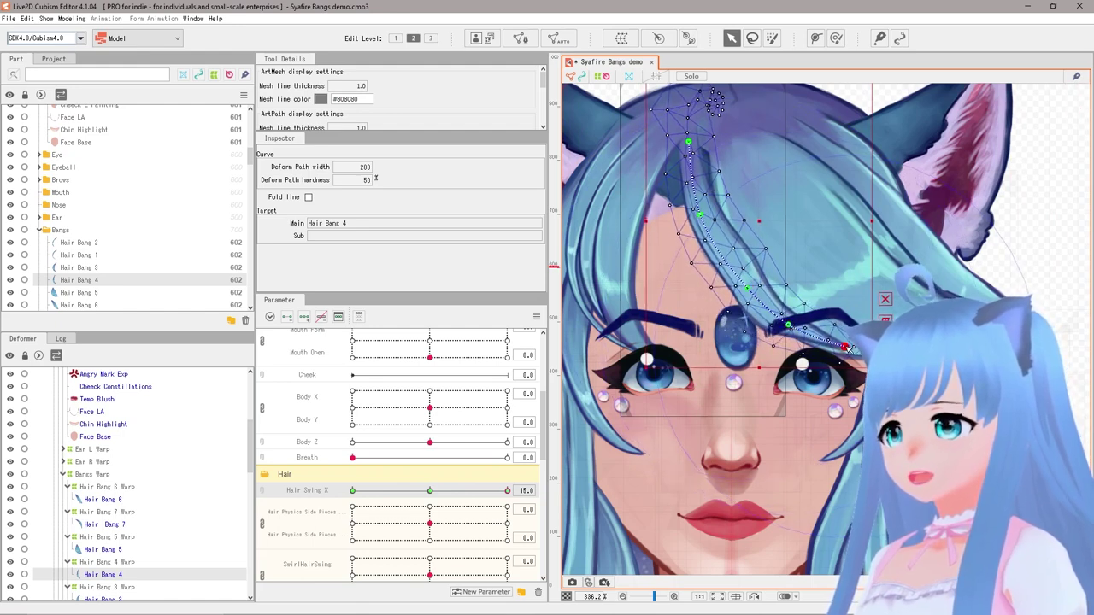
drag(849, 349, 854, 353)
click(765, 252)
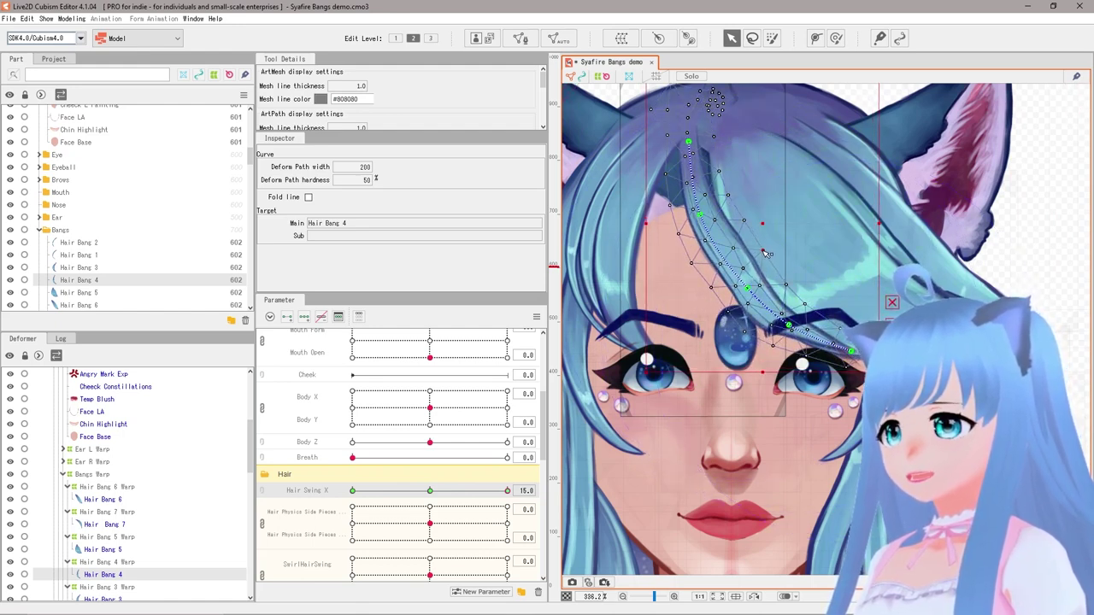
click(746, 222)
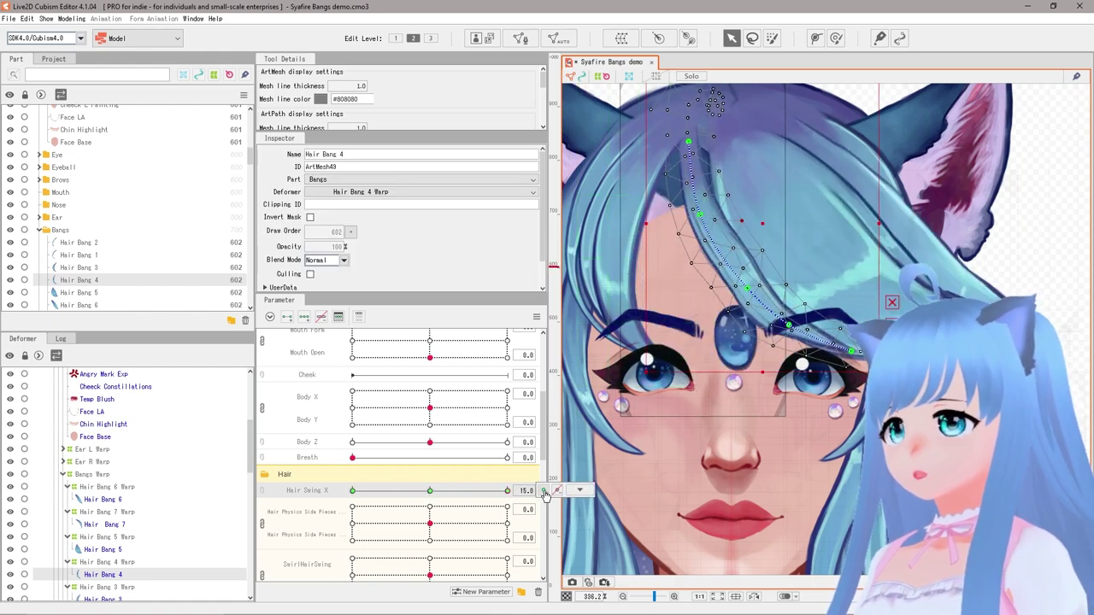
mouse_move(507, 491)
mouse_down()
mouse_move(484, 489)
mouse_move(508, 490)
mouse_up()
drag(747, 288, 740, 288)
Step: Set Hair Swing X to -15 and curve Hair Bang 4's deform path left, bringing its tip under the eye
click(430, 491)
click(352, 490)
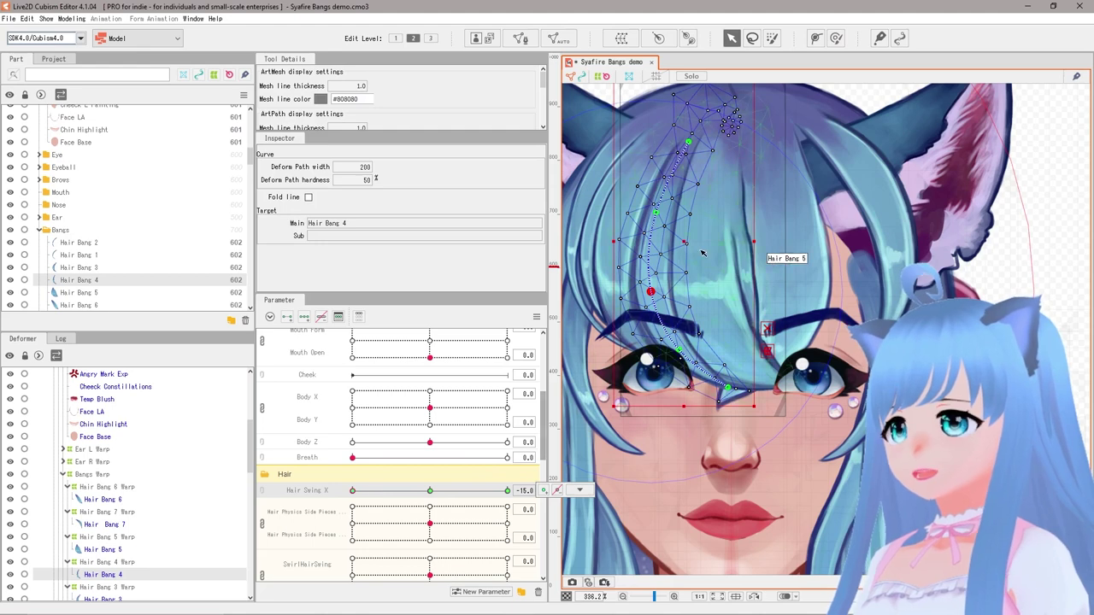
drag(656, 212, 623, 203)
drag(650, 290, 609, 296)
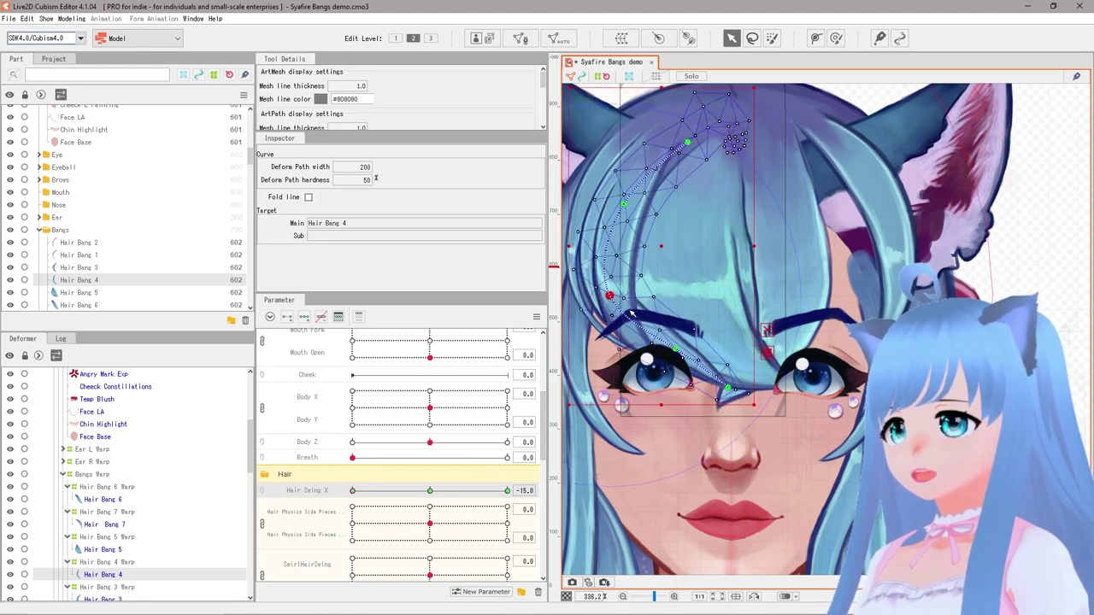
drag(679, 350, 634, 353)
drag(728, 387, 625, 360)
key(ctrl+z)
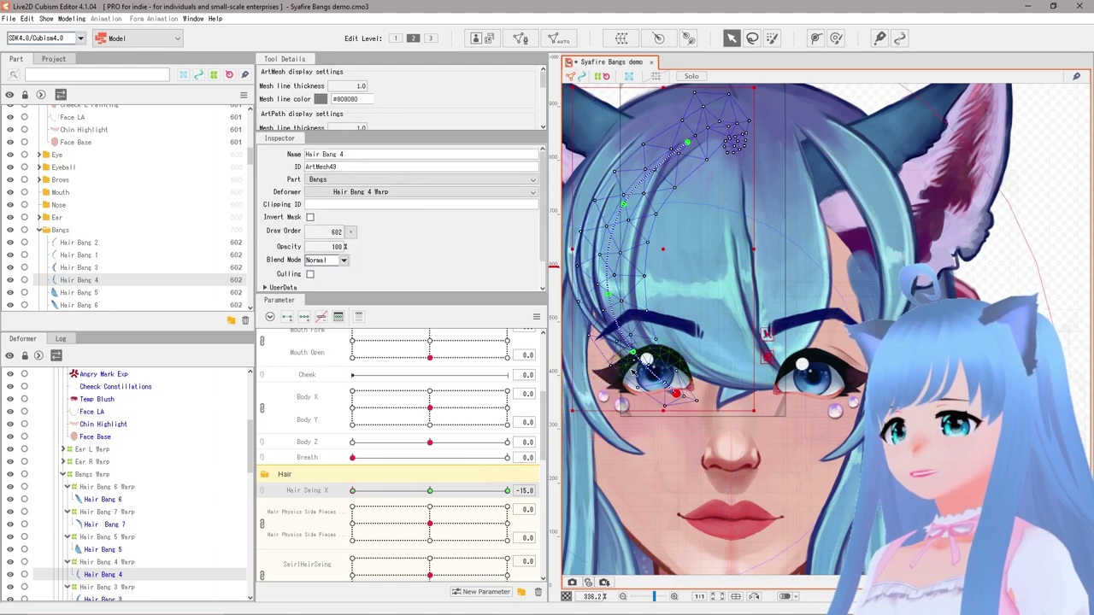
drag(610, 295, 605, 295)
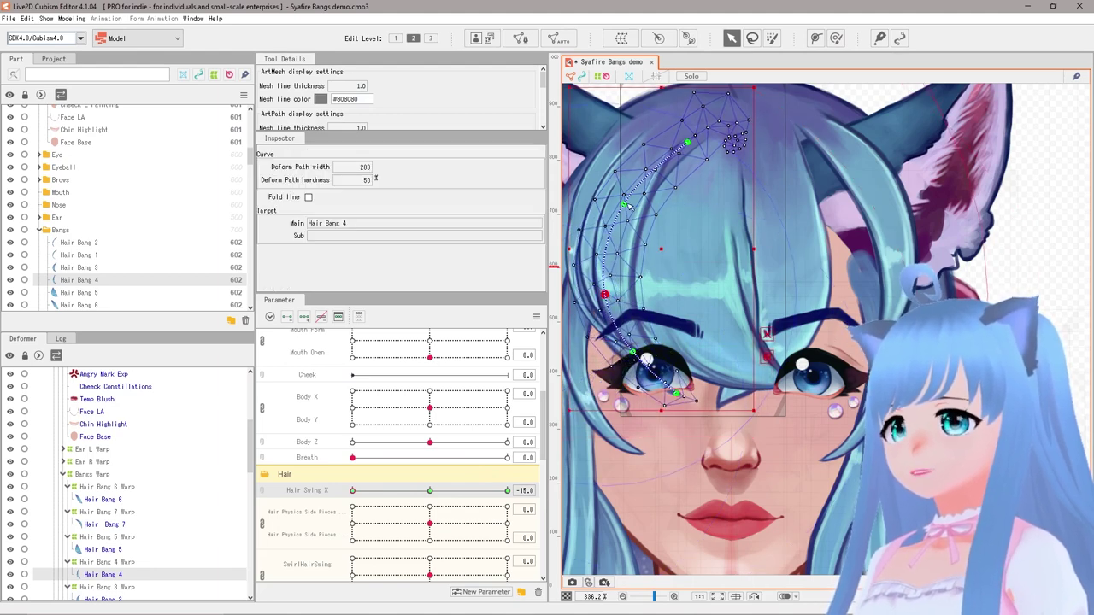
drag(623, 204, 620, 205)
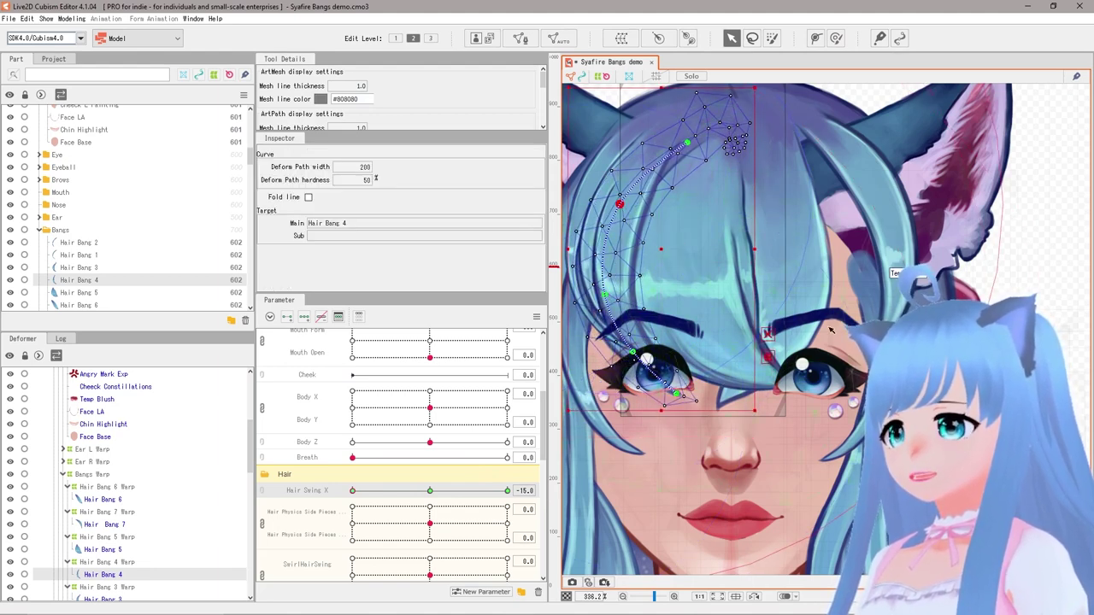
Step: At Hair Swing X -15, reshape Hair Bang 6's deform path, moving its tip over the eye and its upper middle point slightly left
mouse_move(352, 491)
mouse_down()
mouse_move(502, 493)
mouse_move(350, 496)
mouse_up()
click(777, 330)
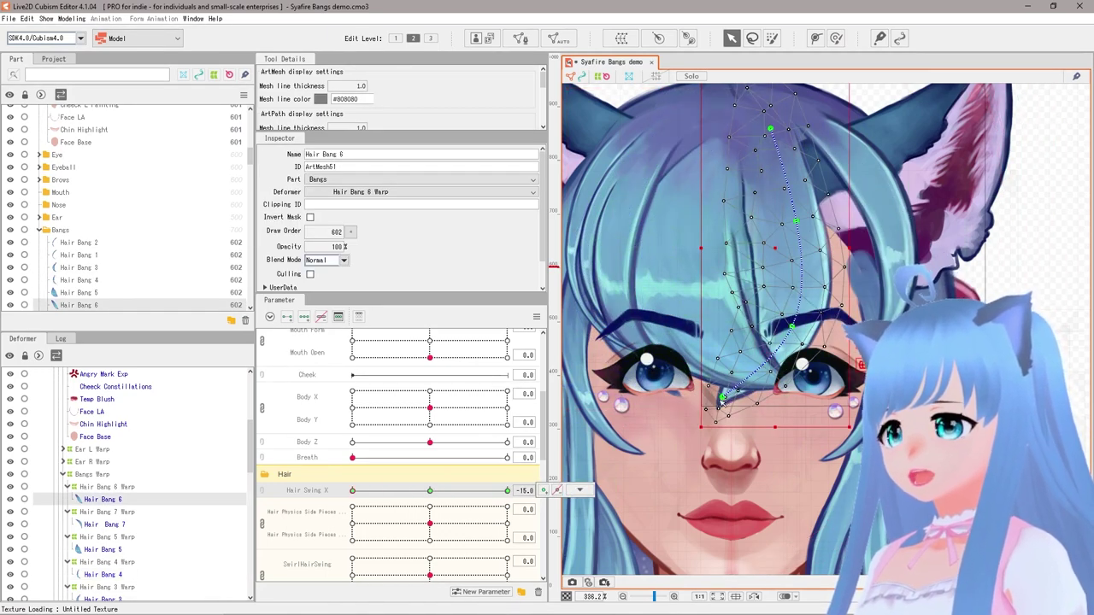
drag(723, 398, 816, 384)
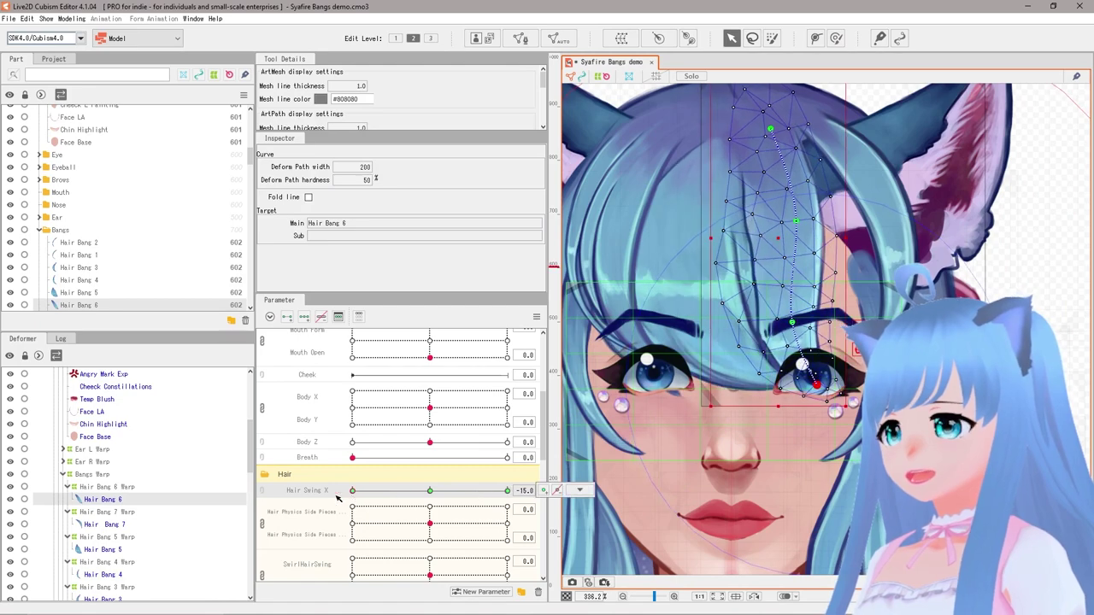
drag(349, 492, 287, 505)
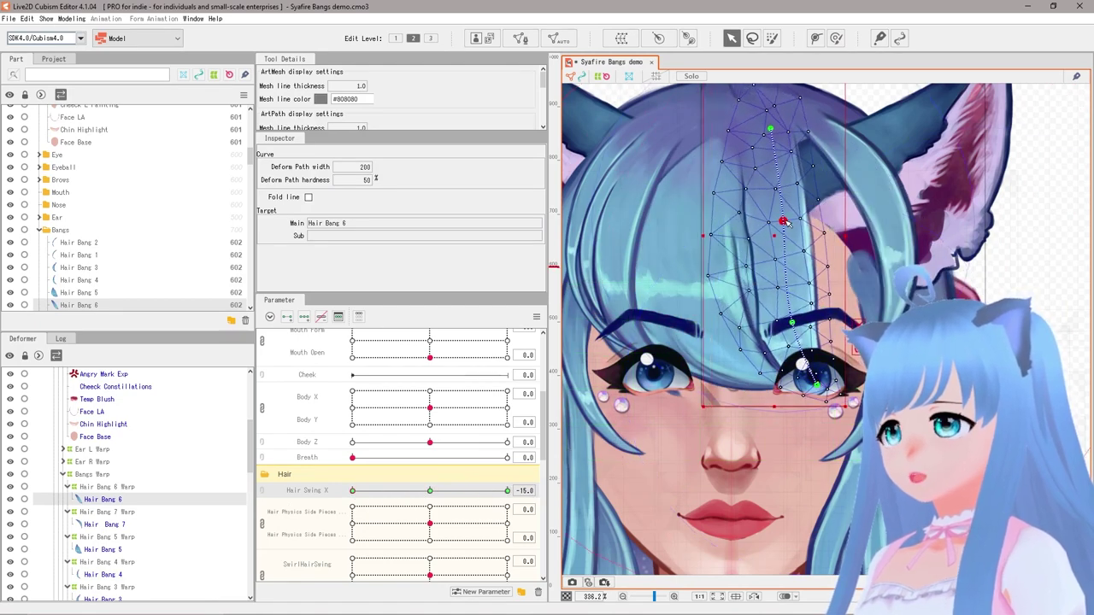
Step: Preview Hair Bang 6's motion across Hair Swing X up to 15 and return the parameter to 0
click(419, 492)
mouse_move(425, 500)
mouse_down()
mouse_move(463, 500)
mouse_move(405, 503)
mouse_move(474, 502)
mouse_move(343, 505)
mouse_move(532, 484)
mouse_up()
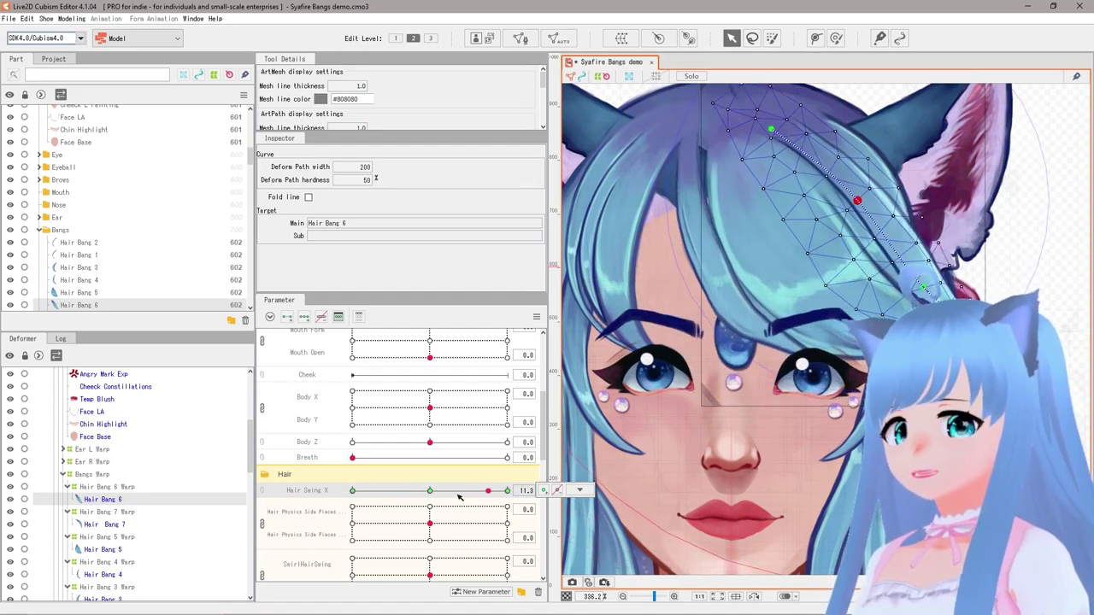
drag(457, 494, 582, 470)
drag(742, 231, 762, 238)
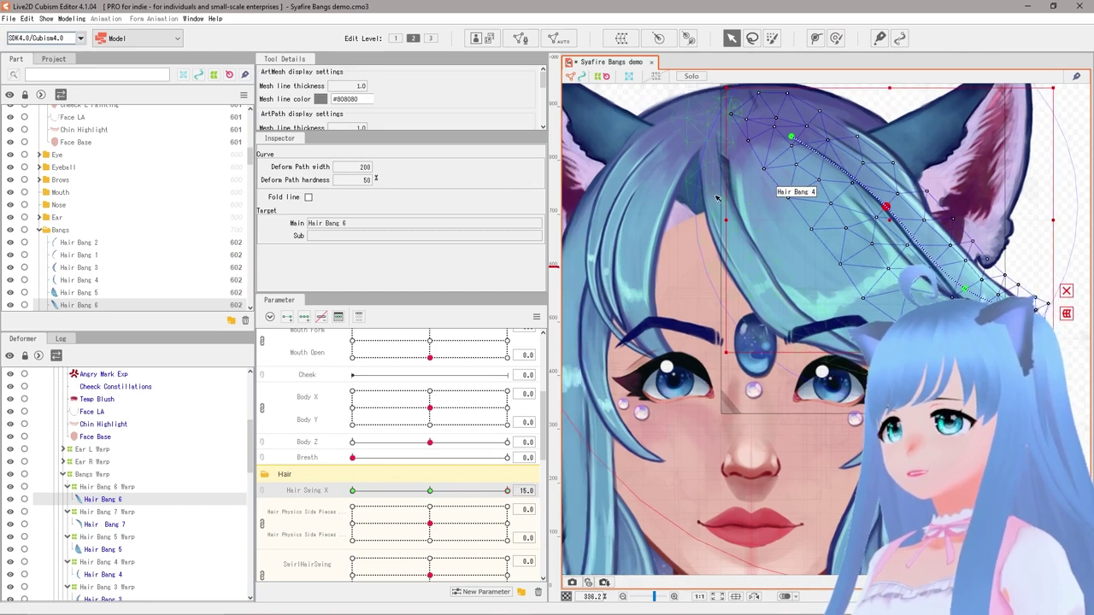
click(432, 491)
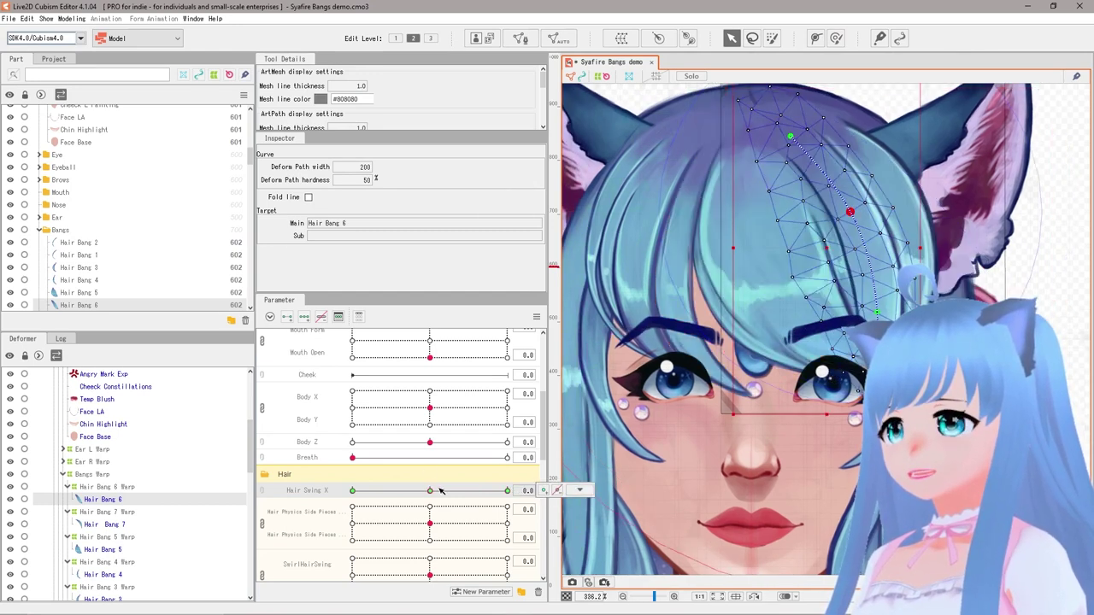
Step: Key Hair Bang 3 on Hair Swing X with three keyforms and, at 15, bend its deform path rightward across the forehead
click(645, 235)
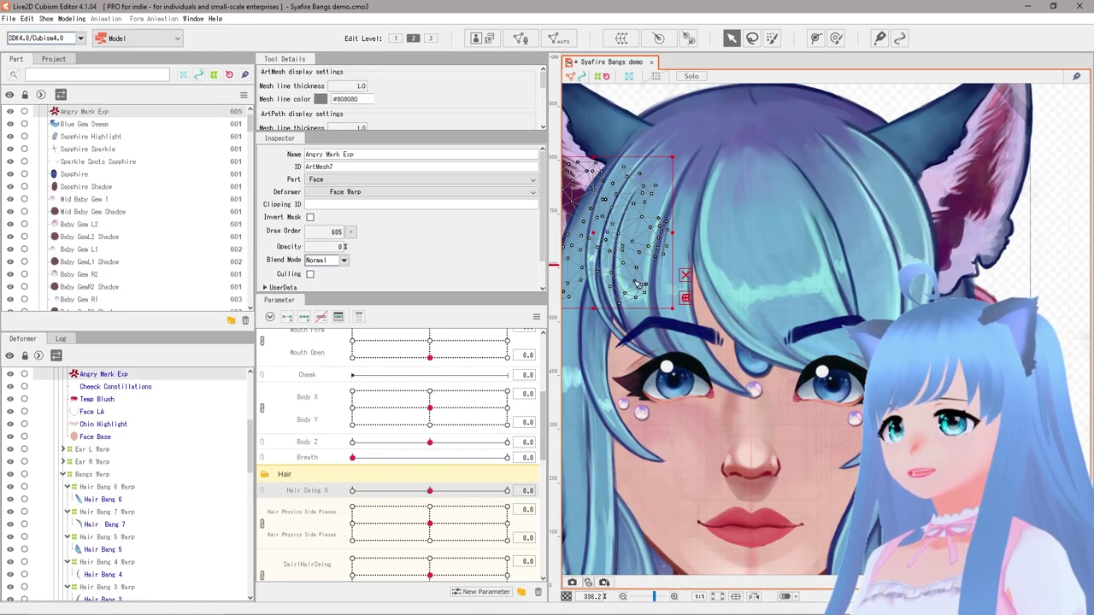
click(658, 349)
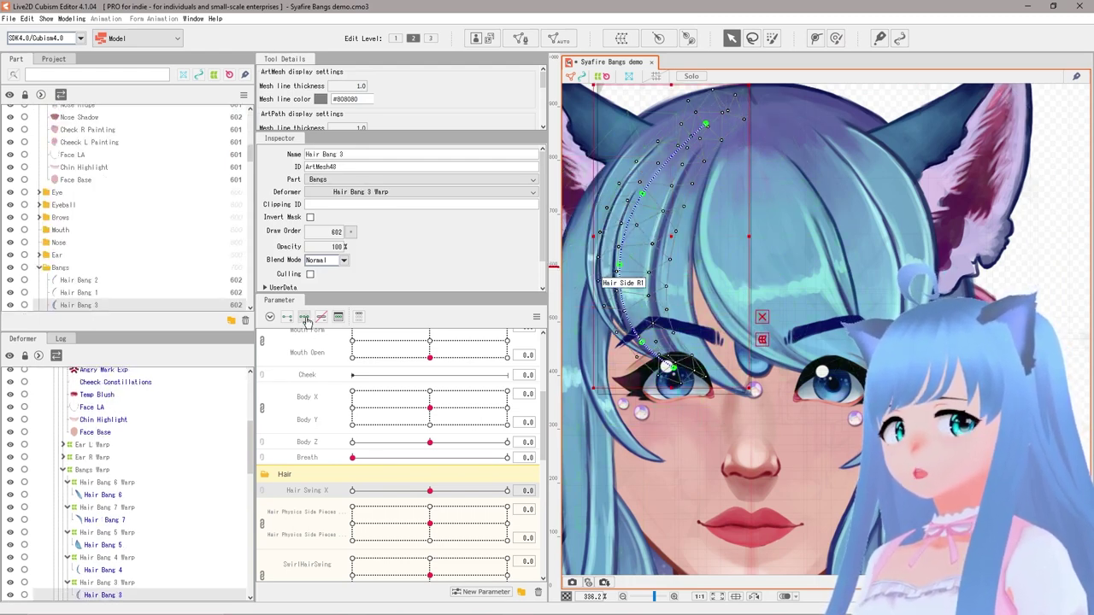
click(506, 490)
click(629, 254)
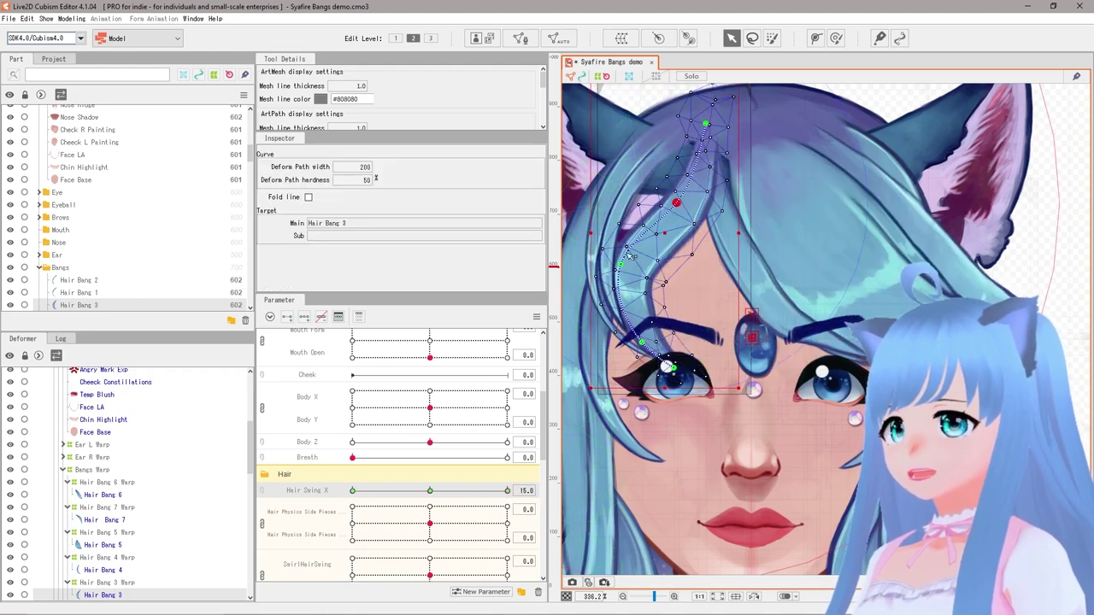
drag(629, 255, 742, 331)
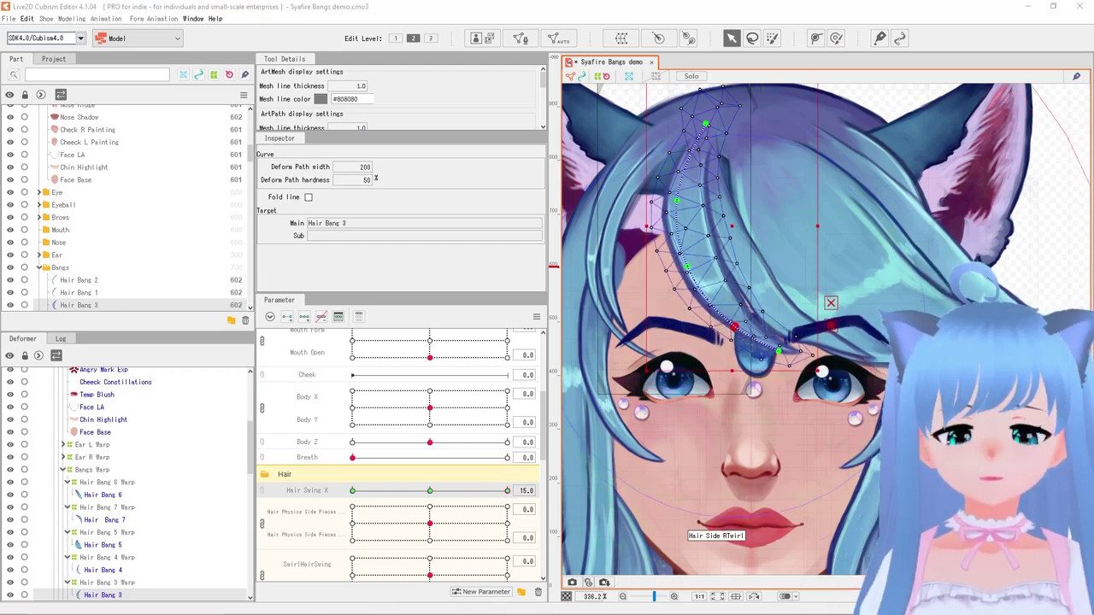
Step: Refine Hair Bang 3's deform path at 15, bringing its tip above the opposite eyebrow, and check the swing
drag(650, 226, 690, 207)
drag(779, 350, 807, 341)
drag(735, 327, 756, 326)
drag(699, 267, 707, 268)
drag(353, 491, 508, 490)
Step: Key Hair Bang 2 on Hair Swing X with three keyforms and, at 15, bend its deform path toward the forehead gem
click(662, 147)
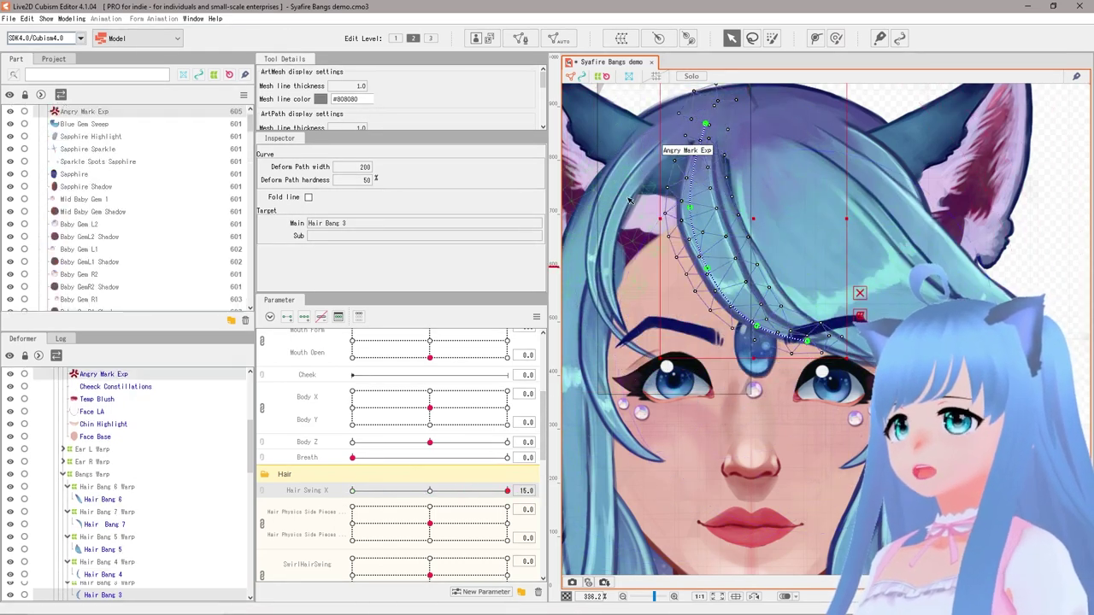
click(662, 162)
drag(637, 213, 676, 225)
drag(629, 339, 765, 304)
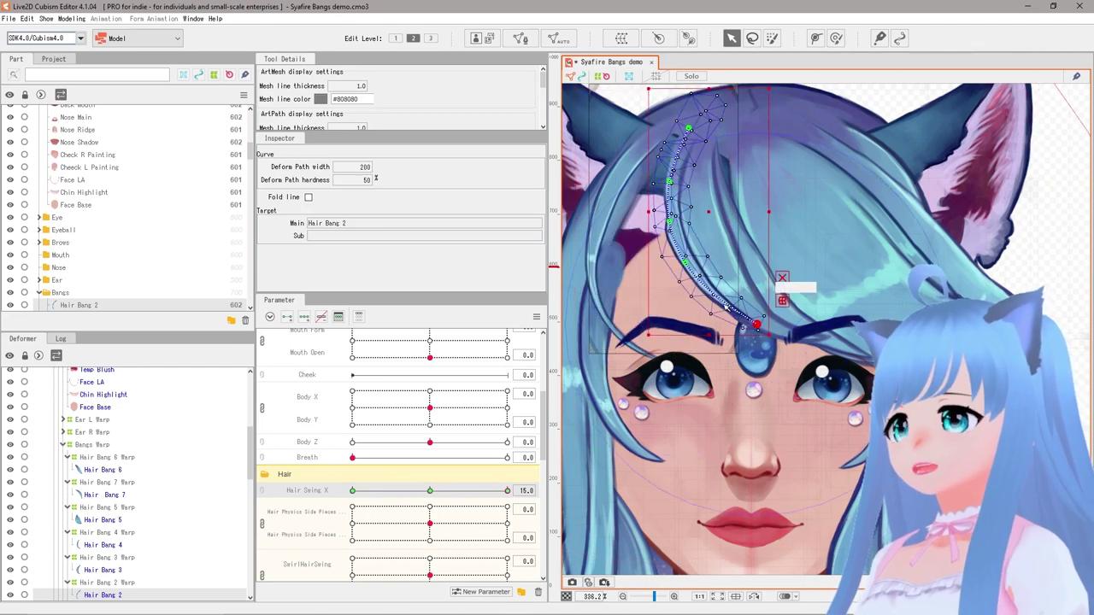
Step: Set Hair Swing X to -15 and curve Hair Bang 2's deform path left, placing its tip beyond the eyebrow's outer end
drag(506, 490, 352, 494)
click(623, 167)
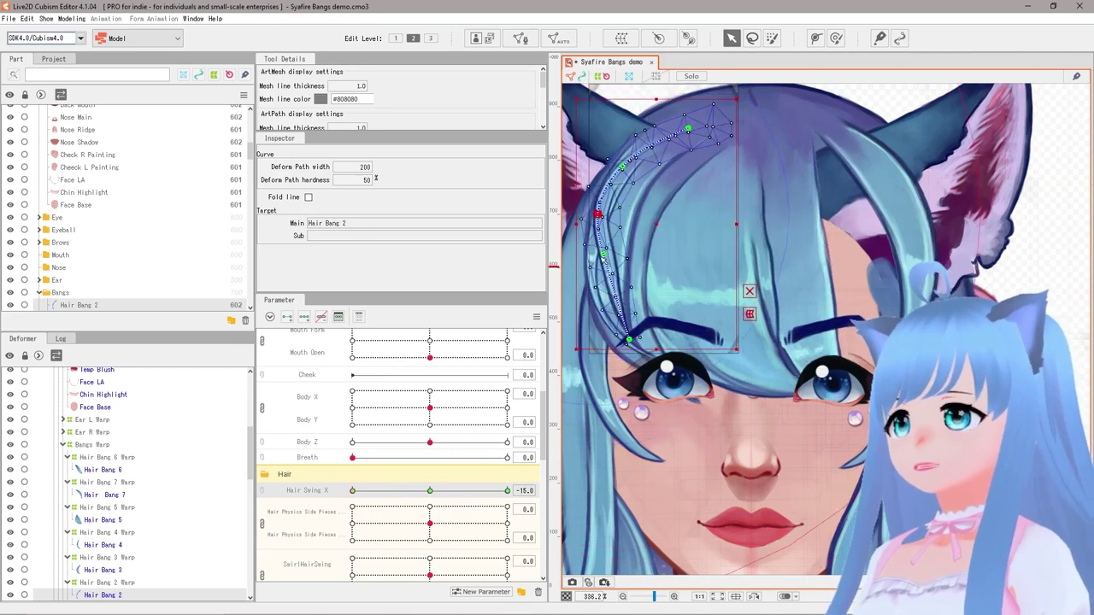
drag(615, 340, 611, 339)
drag(597, 214, 589, 215)
drag(587, 254, 581, 254)
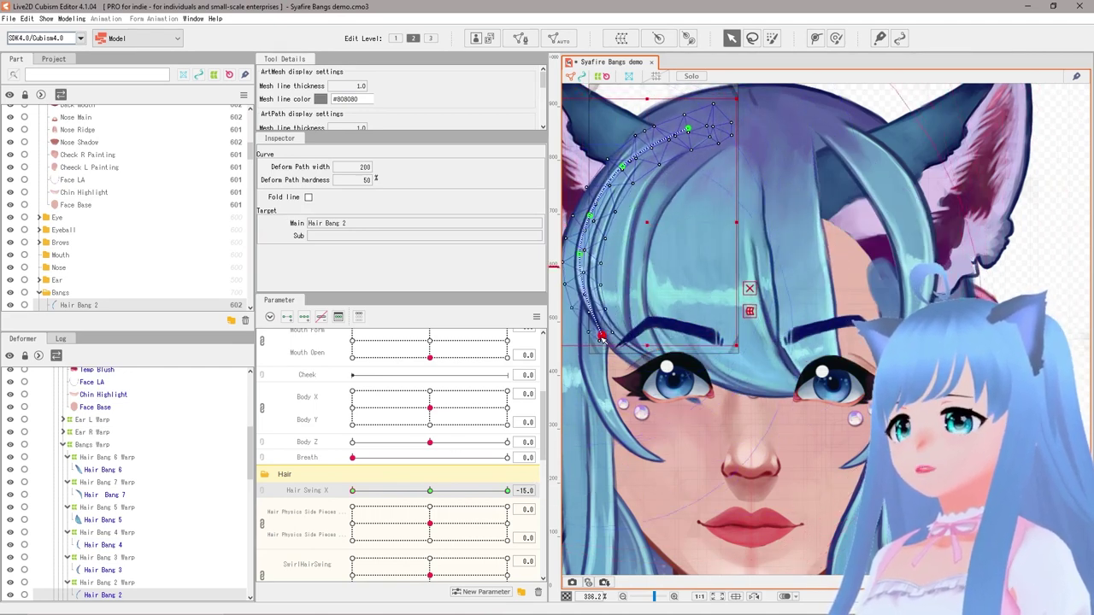
Step: Key Hair Bang 1 on Hair Swing X with three keyforms and, at -15, bend its deform path left toward the eye's outer corner
drag(352, 491, 436, 490)
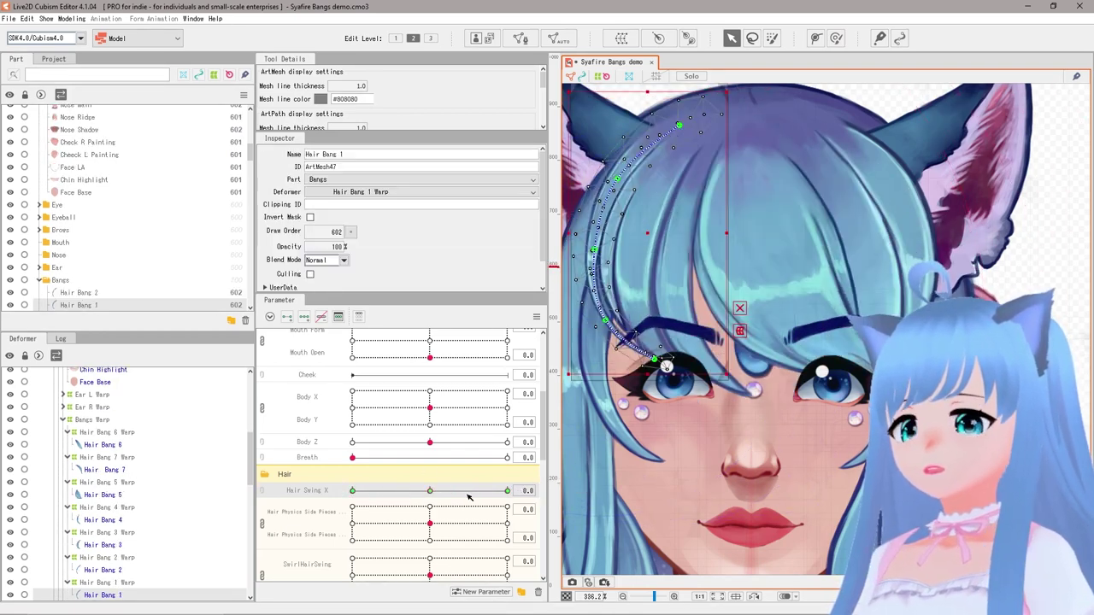
click(352, 490)
click(567, 247)
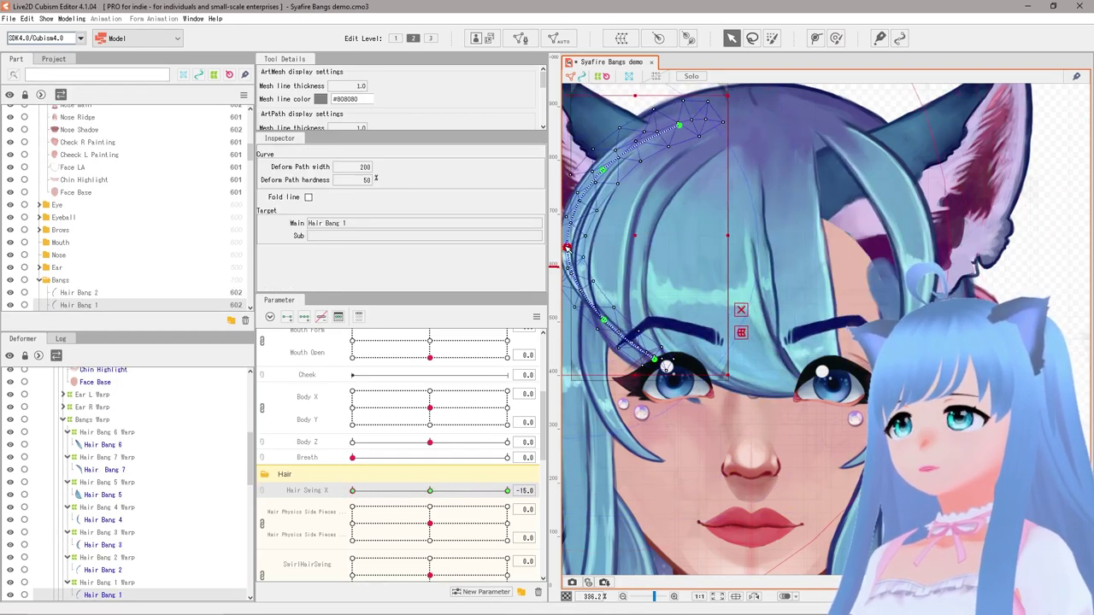
drag(620, 360, 614, 363)
mouse_move(352, 491)
mouse_down()
mouse_move(368, 490)
mouse_move(346, 490)
mouse_up()
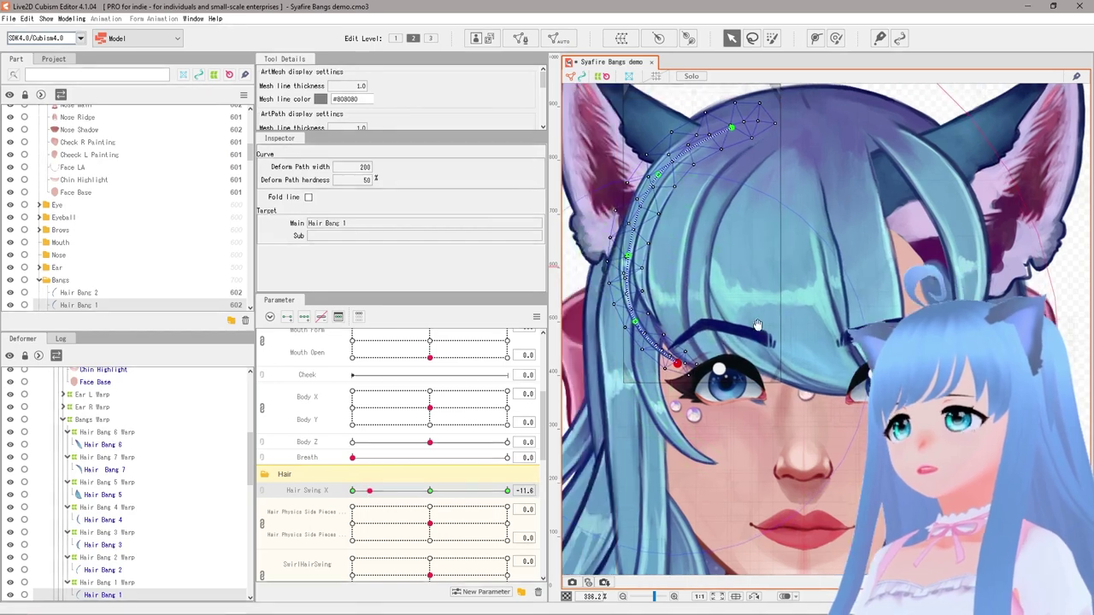
Step: Refine Hair Bang 1's deform path at -15, pushing its upper, middle and tip points further left
click(618, 256)
drag(647, 168, 651, 174)
drag(340, 492, 350, 489)
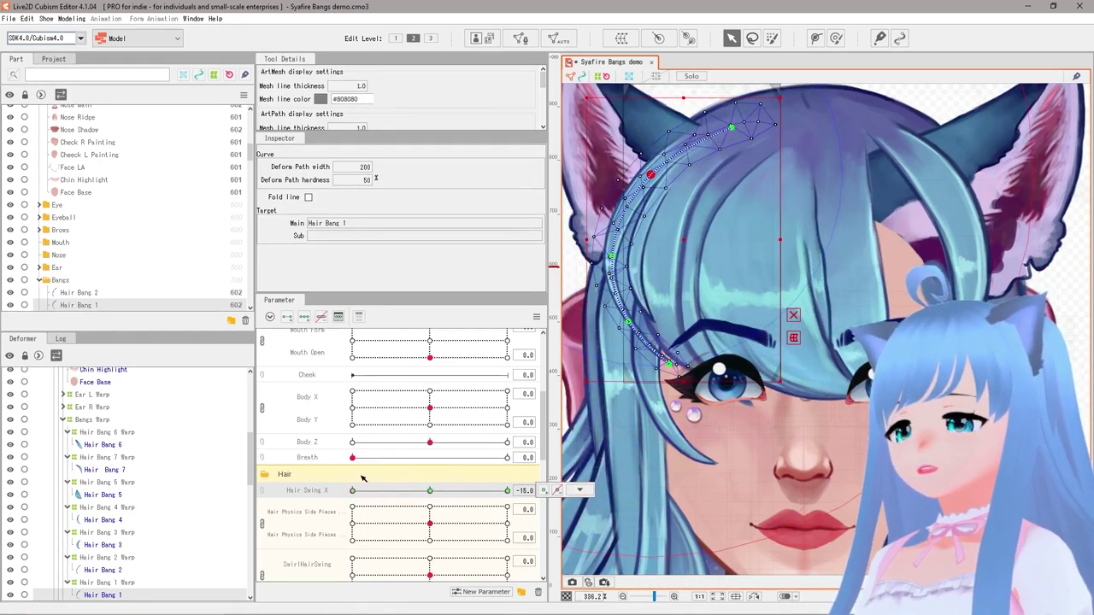
drag(628, 321, 615, 326)
drag(669, 365, 653, 369)
Step: Set Hair Swing X to 15 and shape Hair Bang 1's deform path rightward, bringing its tip to the forehead gem
click(507, 491)
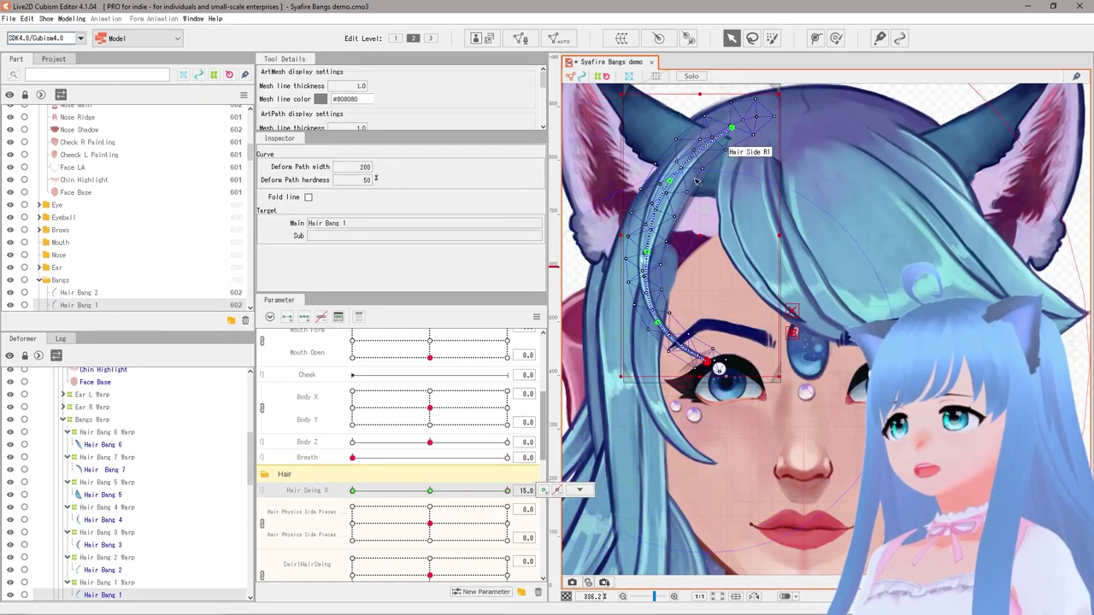
drag(669, 182, 705, 196)
drag(706, 361, 811, 328)
drag(659, 320, 756, 300)
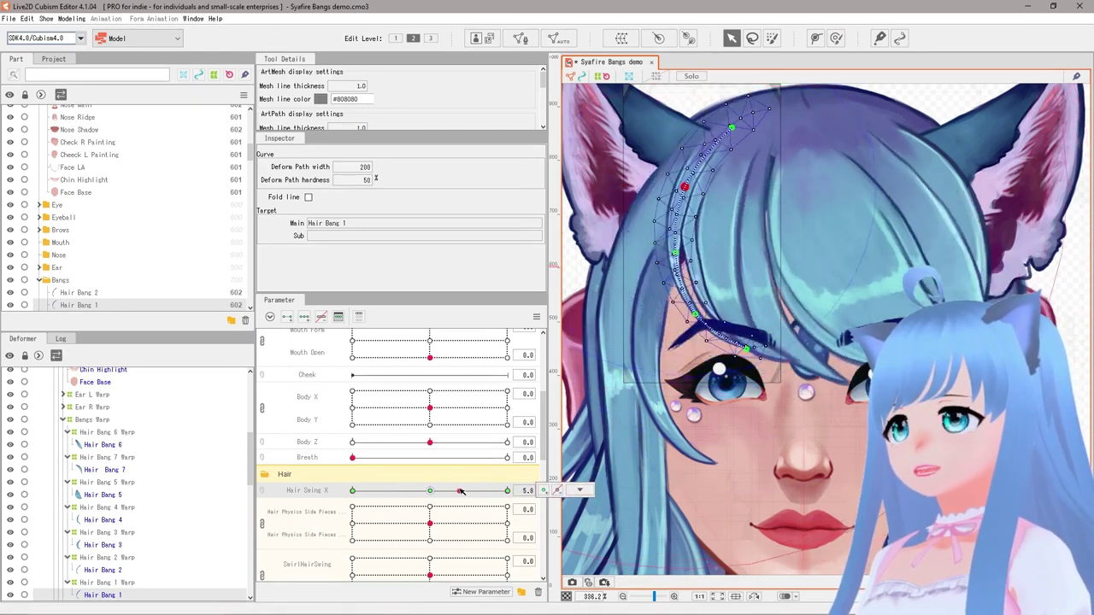
Step: Key Hair Bang 7 on Hair Swing X, bending its deform path outward at 15 and inward at -15, and return the parameter to 0
click(935, 156)
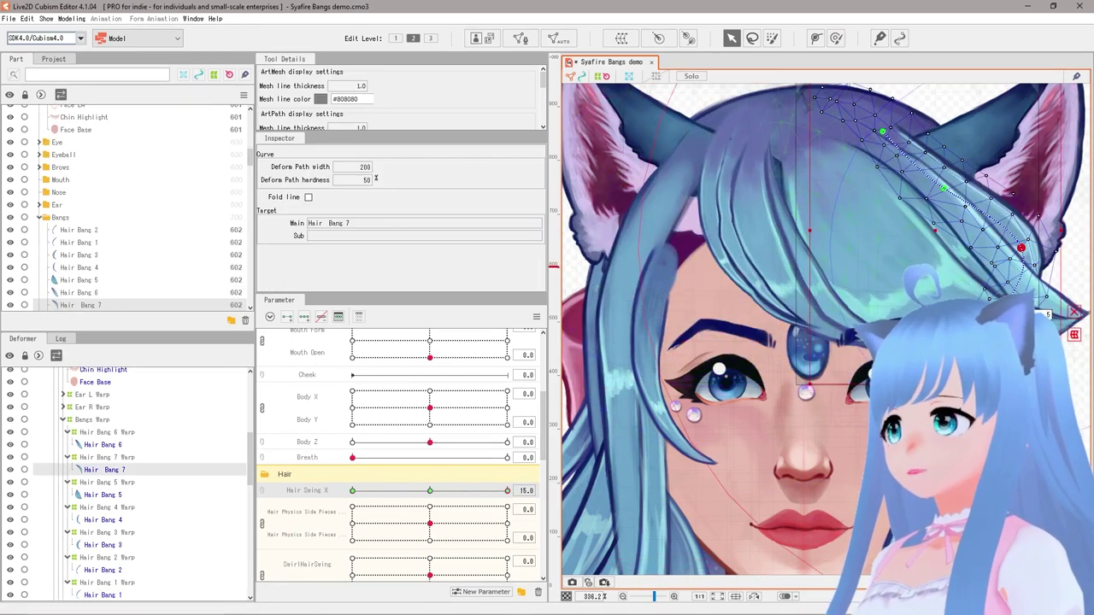
drag(507, 491, 352, 496)
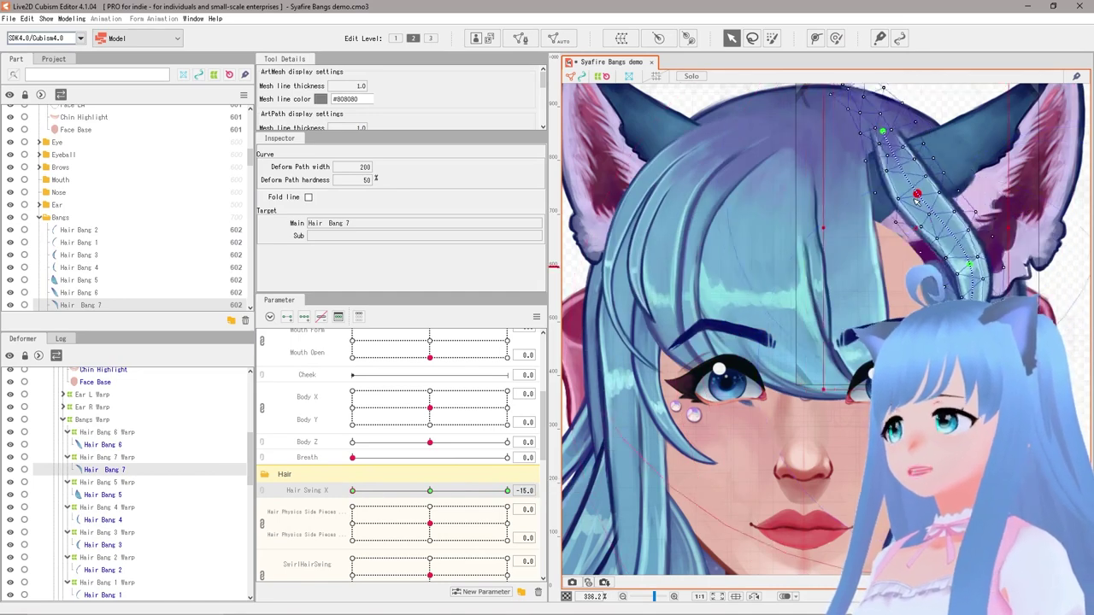
drag(944, 261, 903, 275)
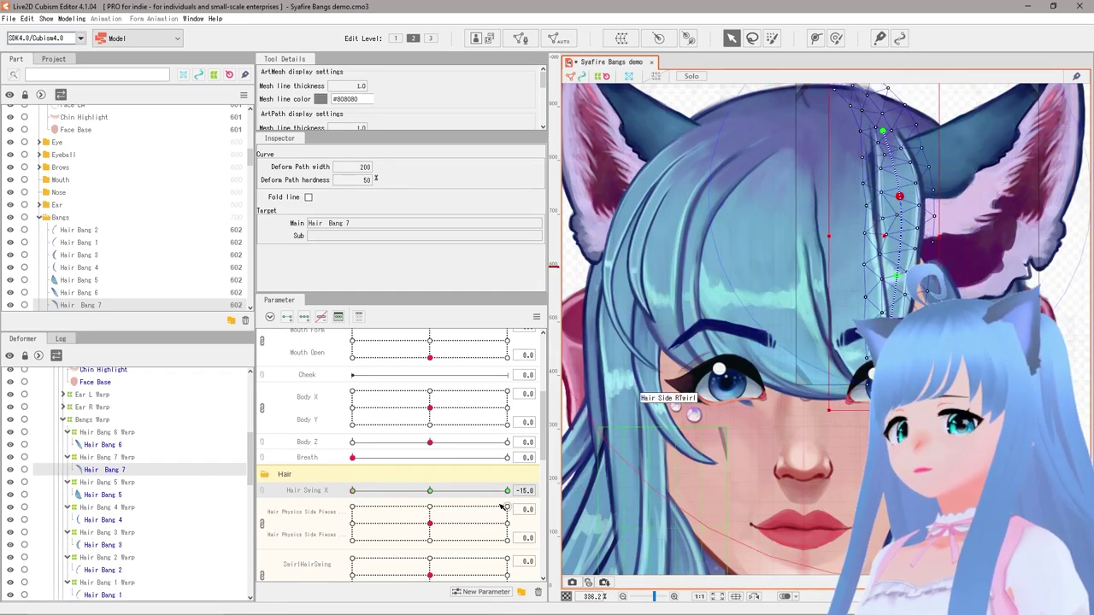
drag(352, 491, 508, 495)
drag(506, 490, 430, 491)
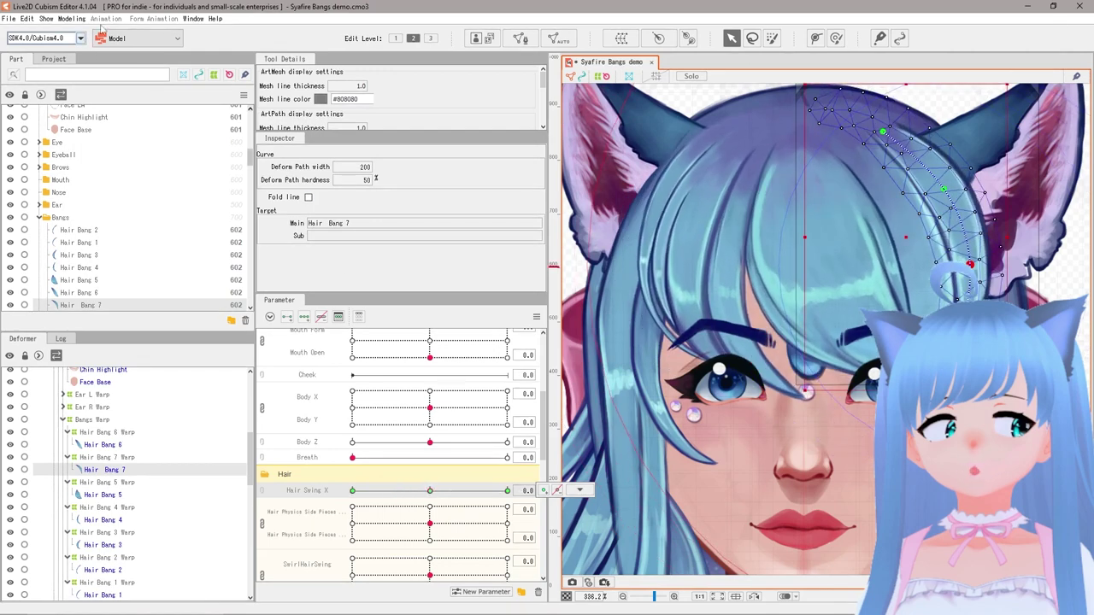
Step: In Physics/Scene Blending Settings, add a physics group named "Hair Swing Bangs X 2" with the Head Input preset and the Hair (Long) model preset
click(74, 18)
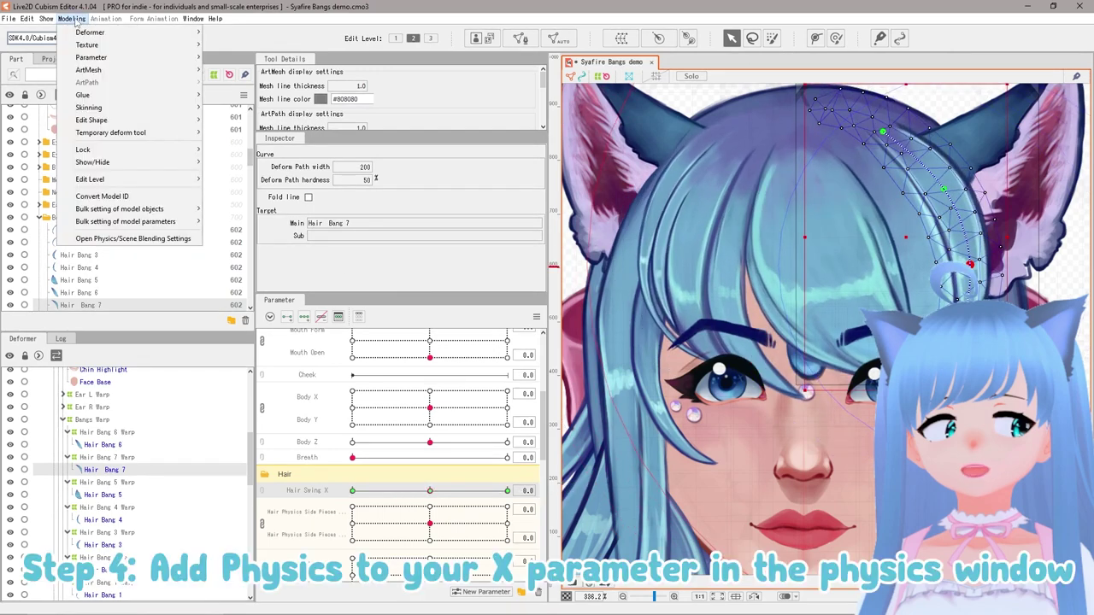
click(133, 238)
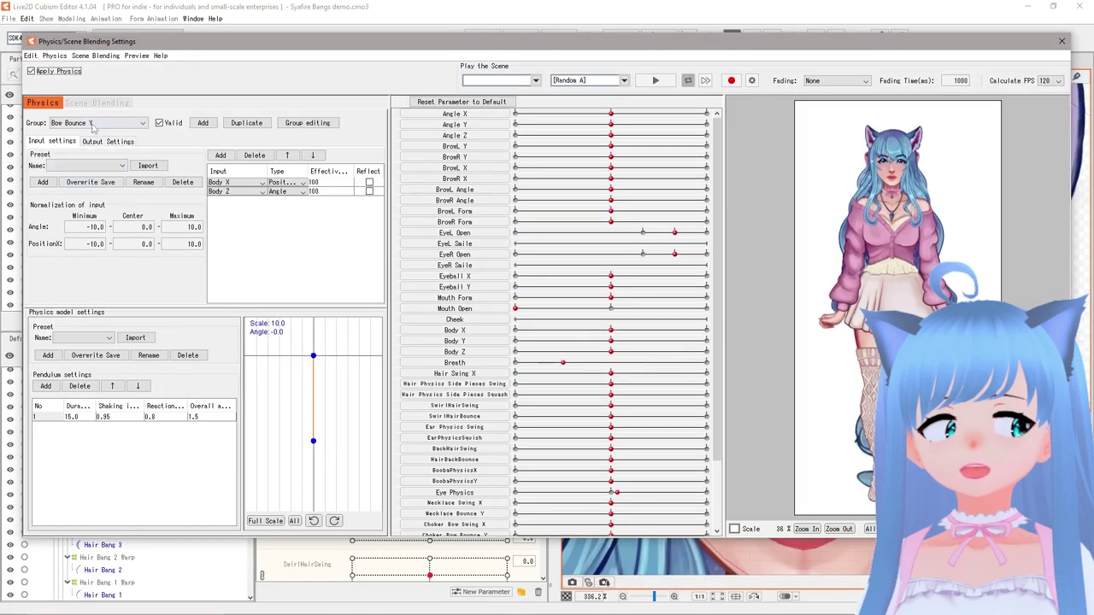
click(129, 123)
click(203, 124)
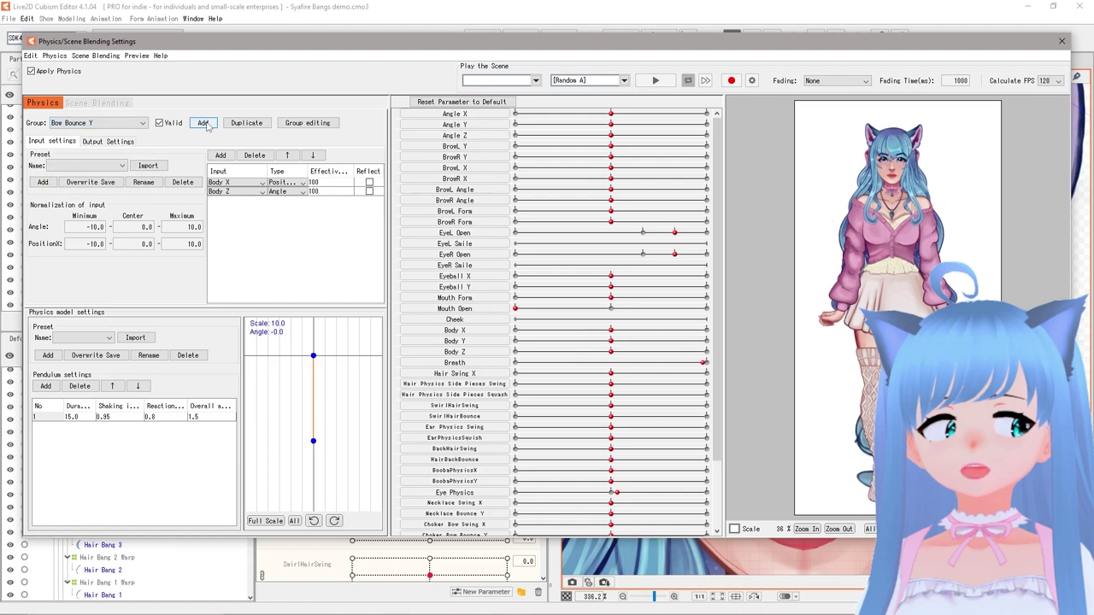
click(203, 123)
drag(523, 267, 363, 215)
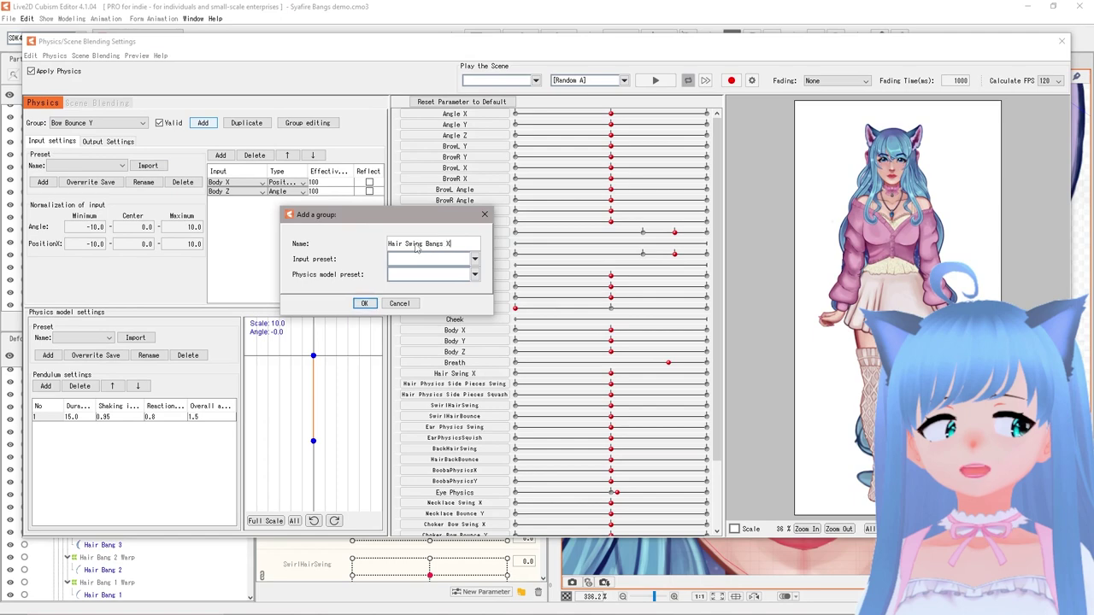
click(475, 259)
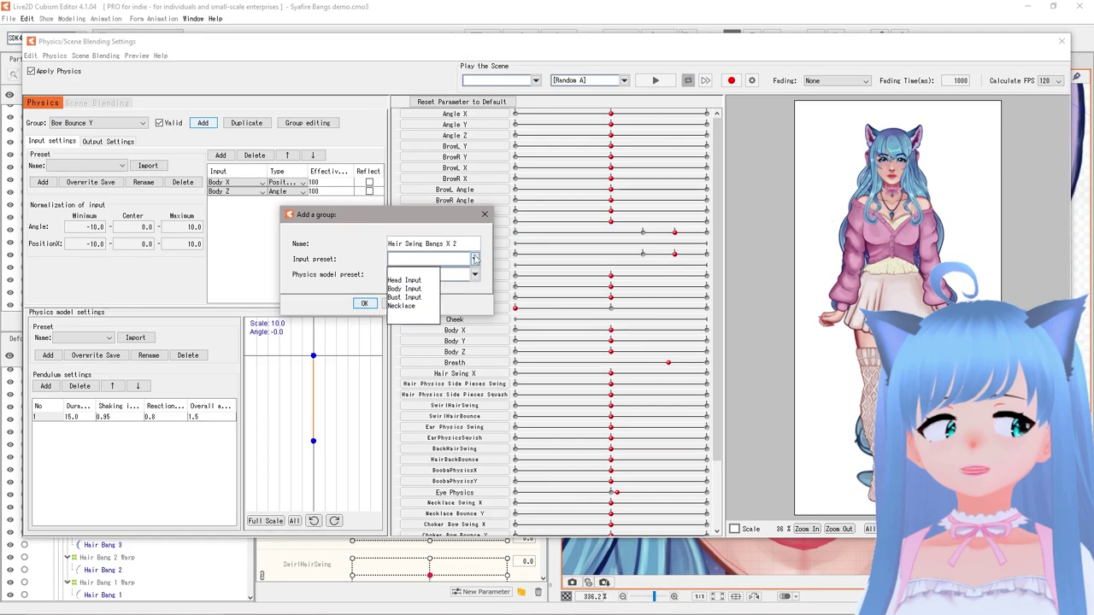
click(418, 282)
click(470, 276)
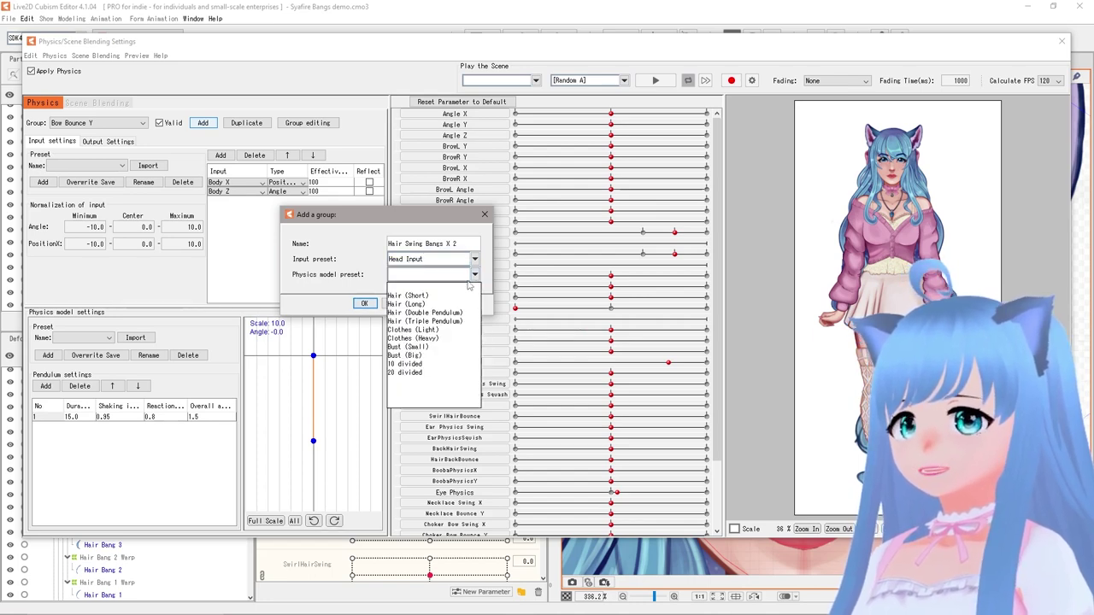
click(436, 305)
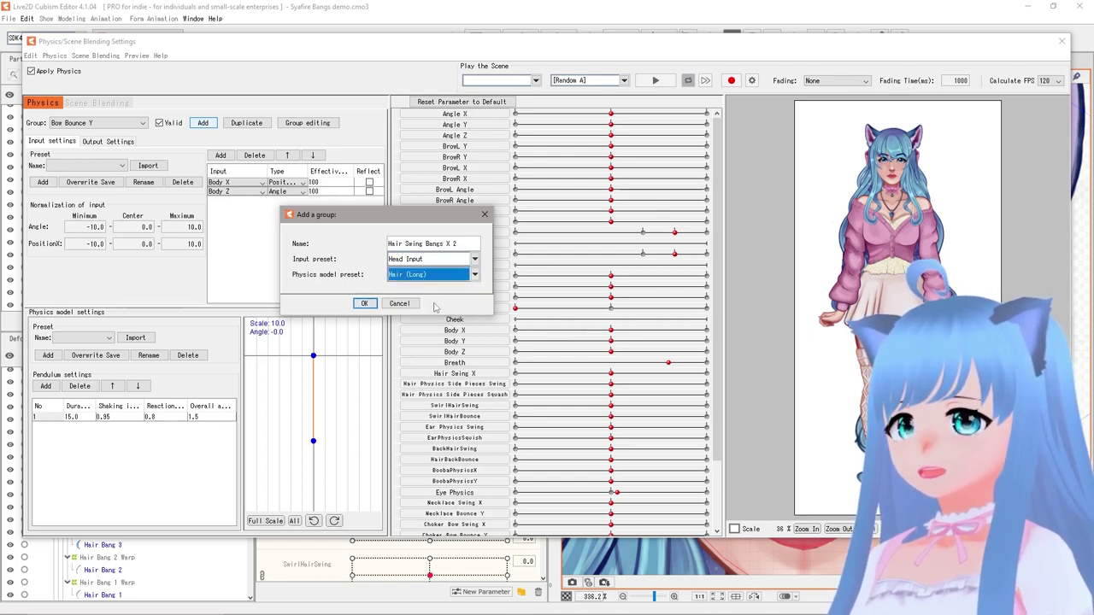
click(365, 304)
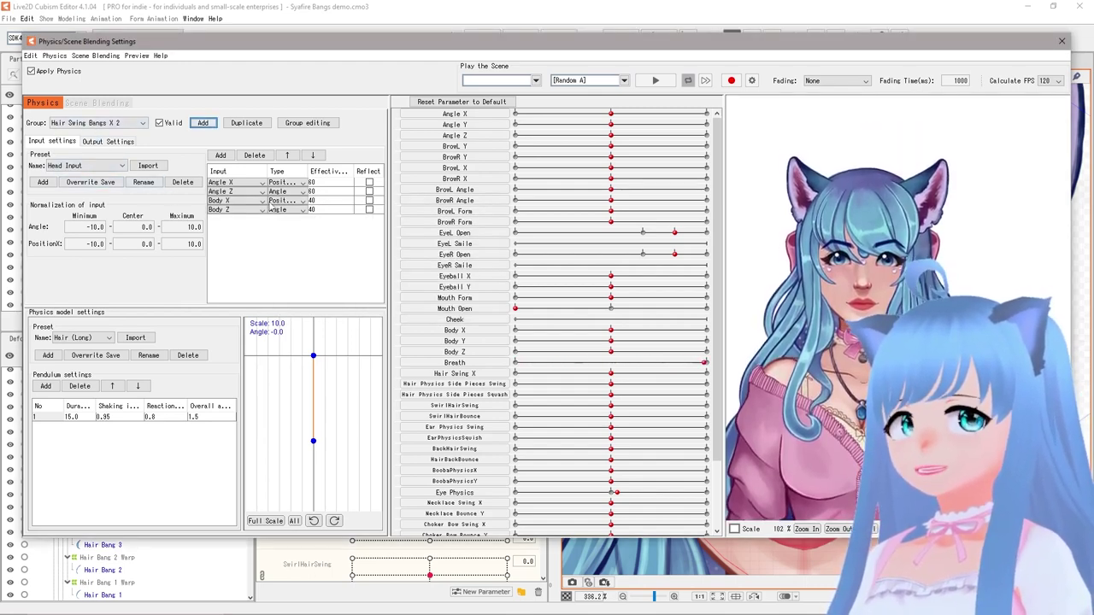
Step: Add Hair Swing X as an output parameter of the Hair Swing Bangs X 2 physics group
click(108, 141)
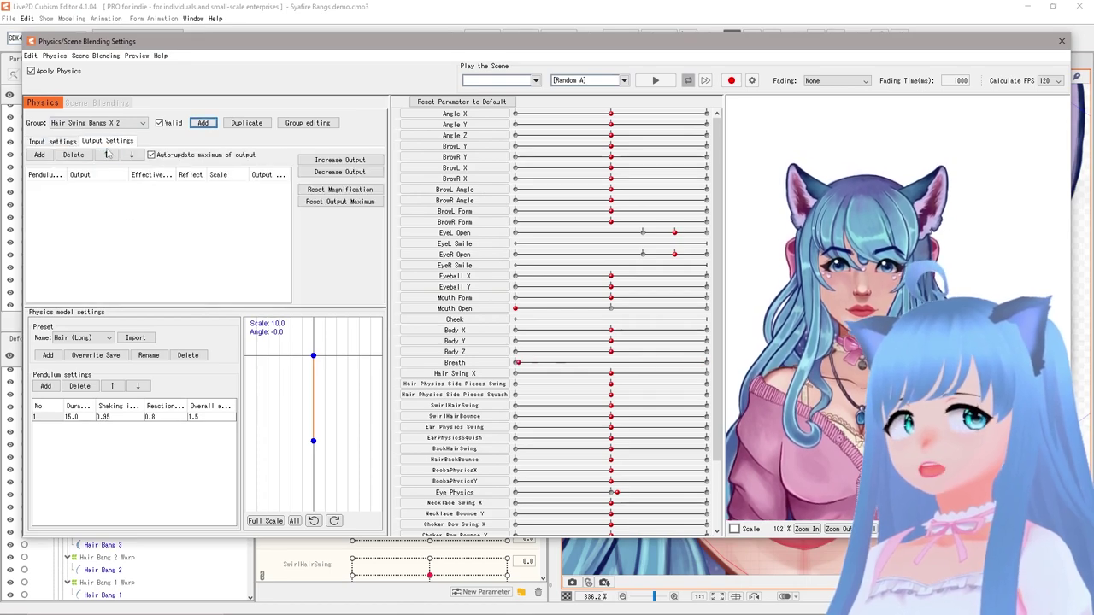
right_click(121, 211)
click(147, 220)
drag(513, 147, 163, 141)
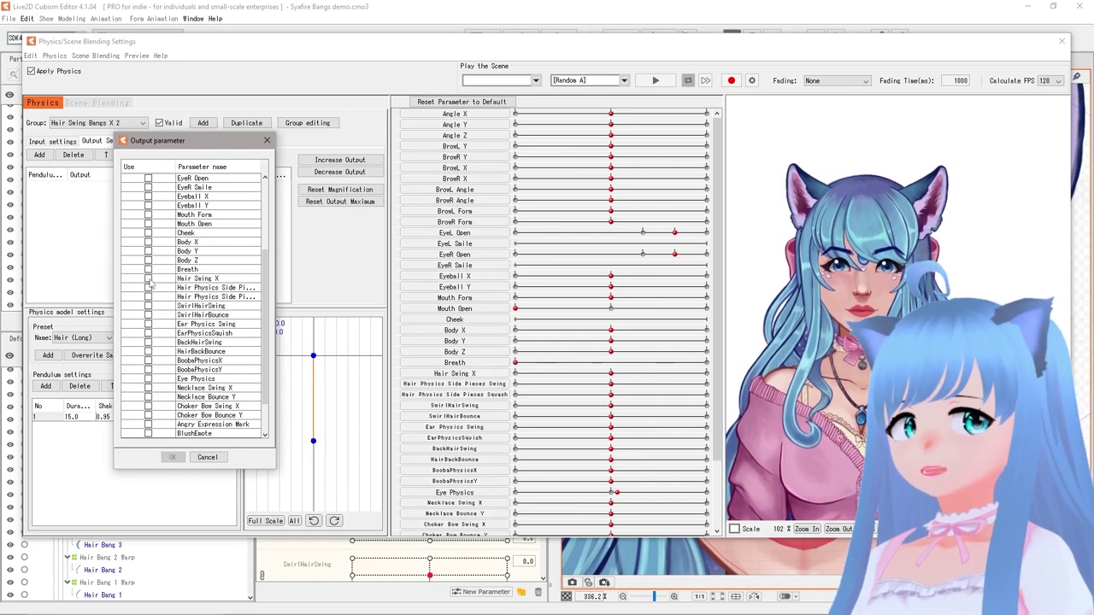
click(148, 279)
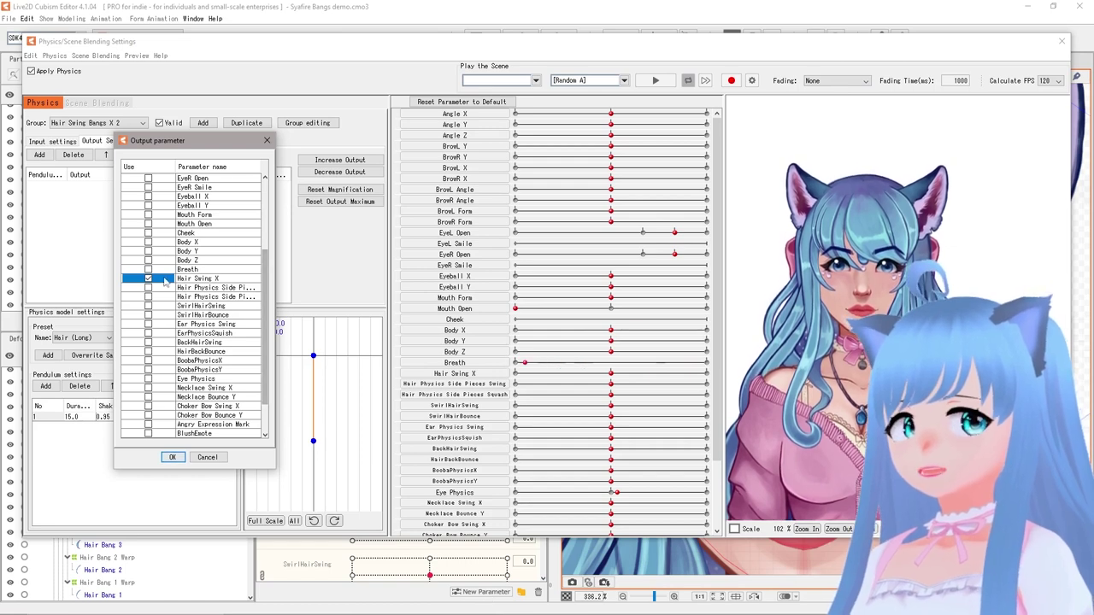
click(171, 457)
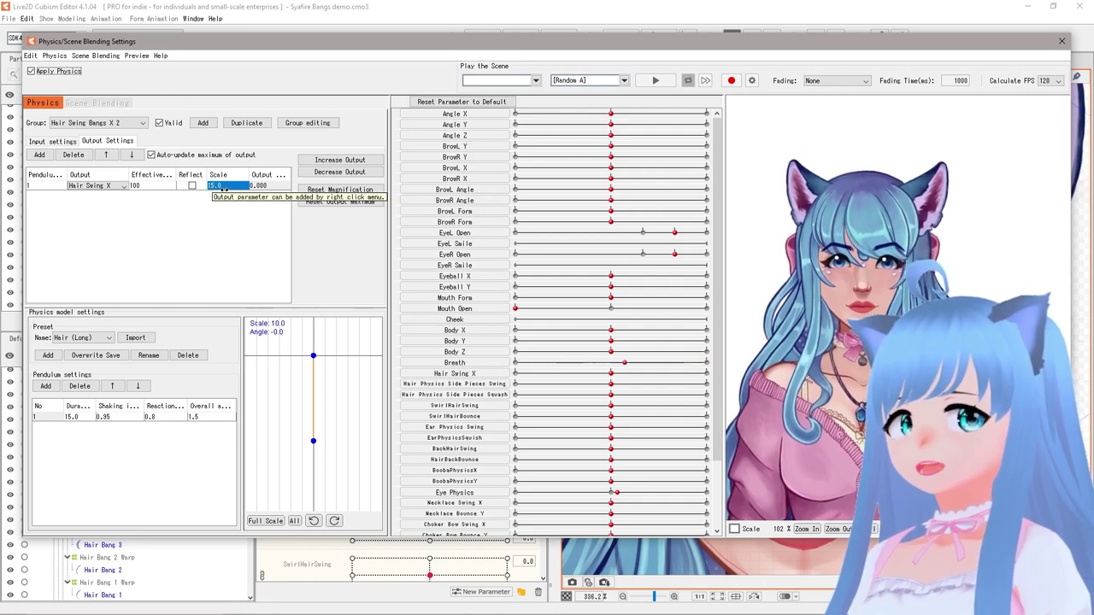
Step: Test the bangs' swing by moving the head in the physics preview, and close the physics settings
click(53, 141)
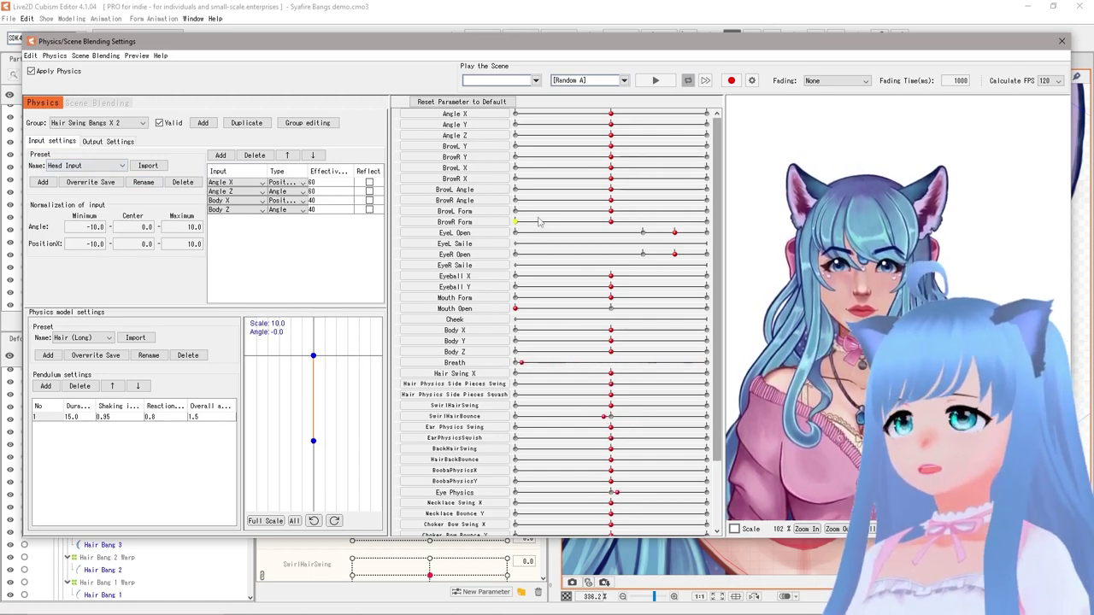
drag(642, 41, 477, 42)
scroll(773, 263, up, 3)
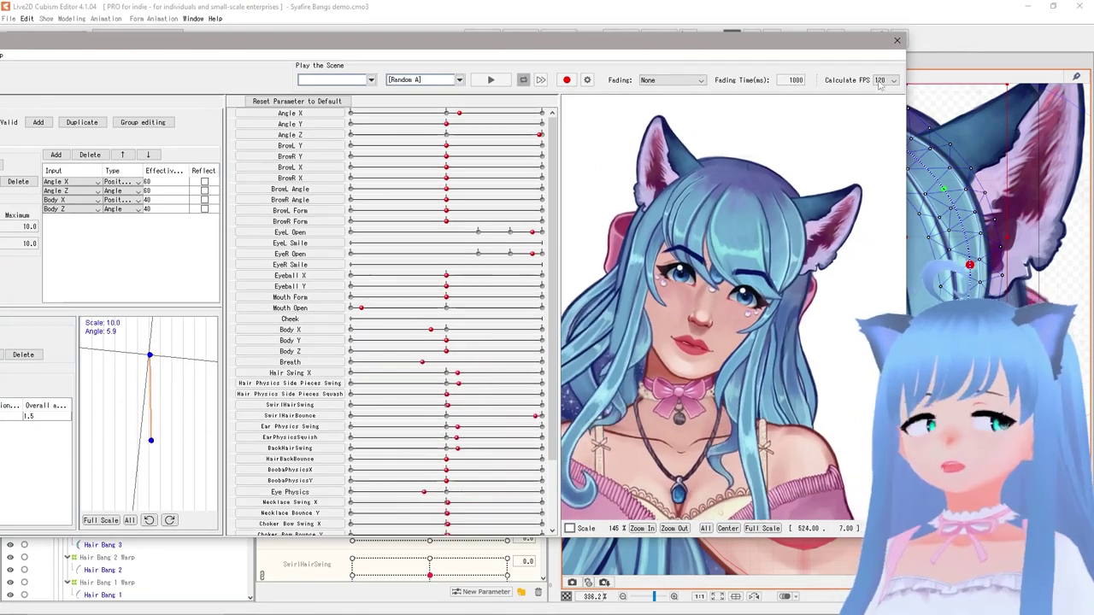
click(896, 41)
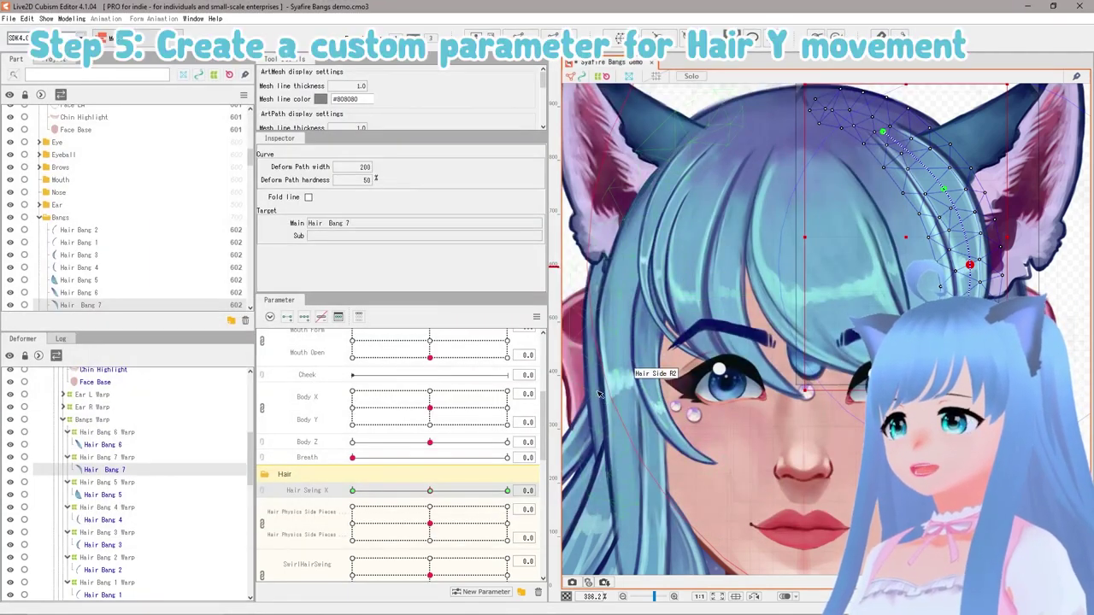
Step: Create a parameter named "Hair Bounce Y" with the ID ParamHairBounceY and a range of -15 to 15
scroll(760, 410, up, 4)
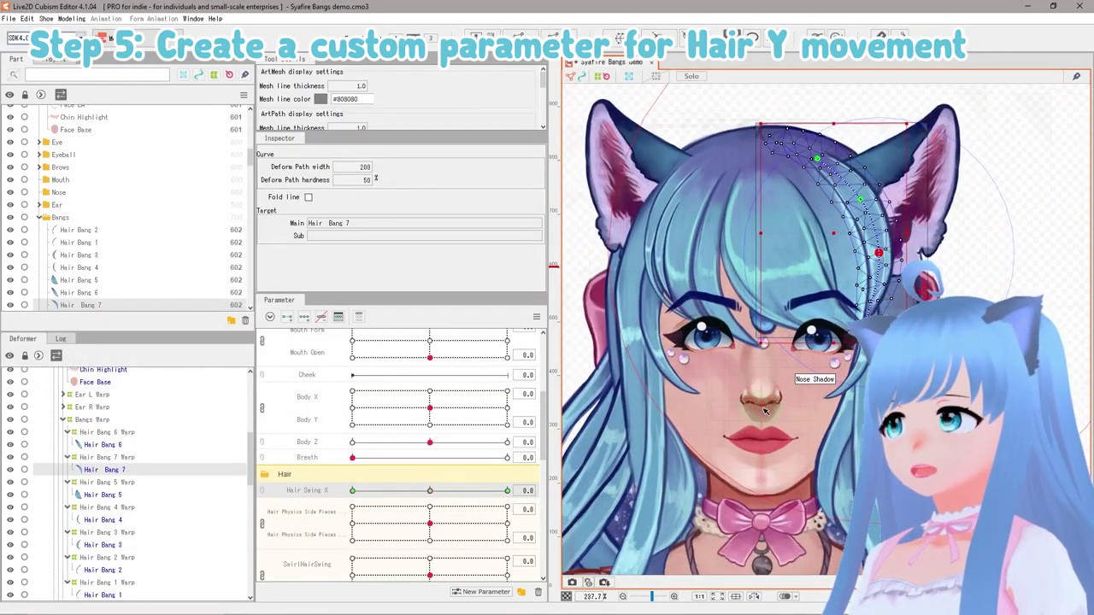
scroll(767, 397, down, 4)
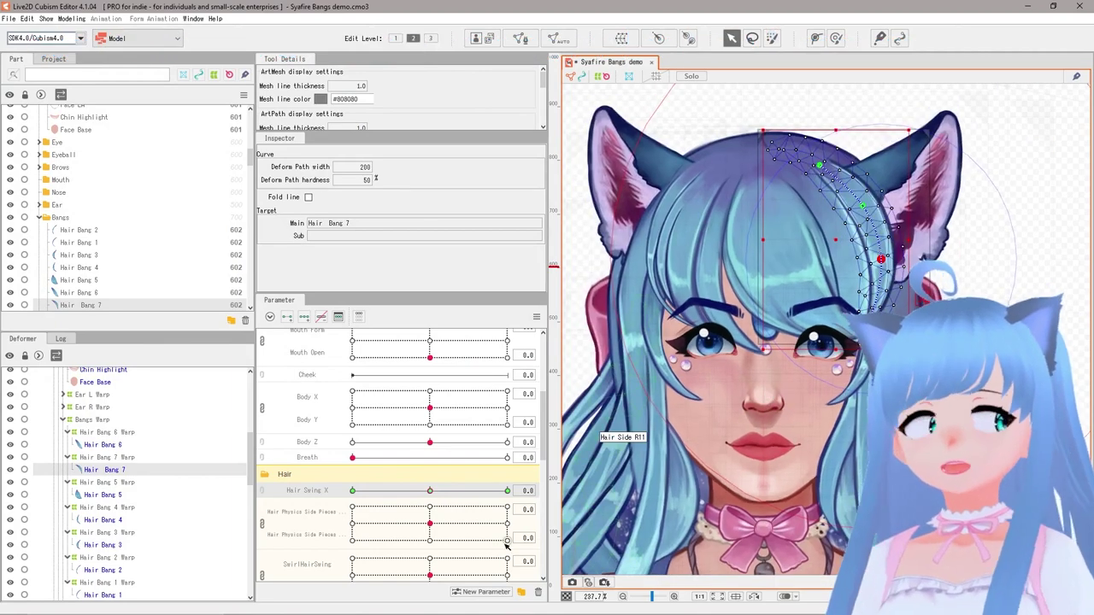
click(484, 593)
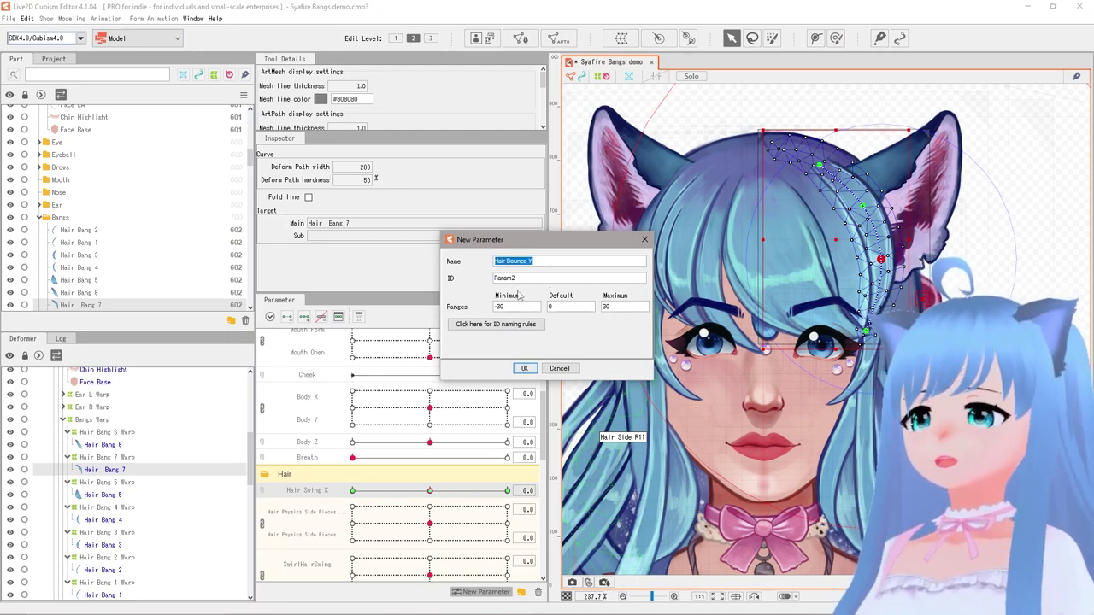
click(516, 278)
key(BackSpace)
text(Hair Bounce Y)
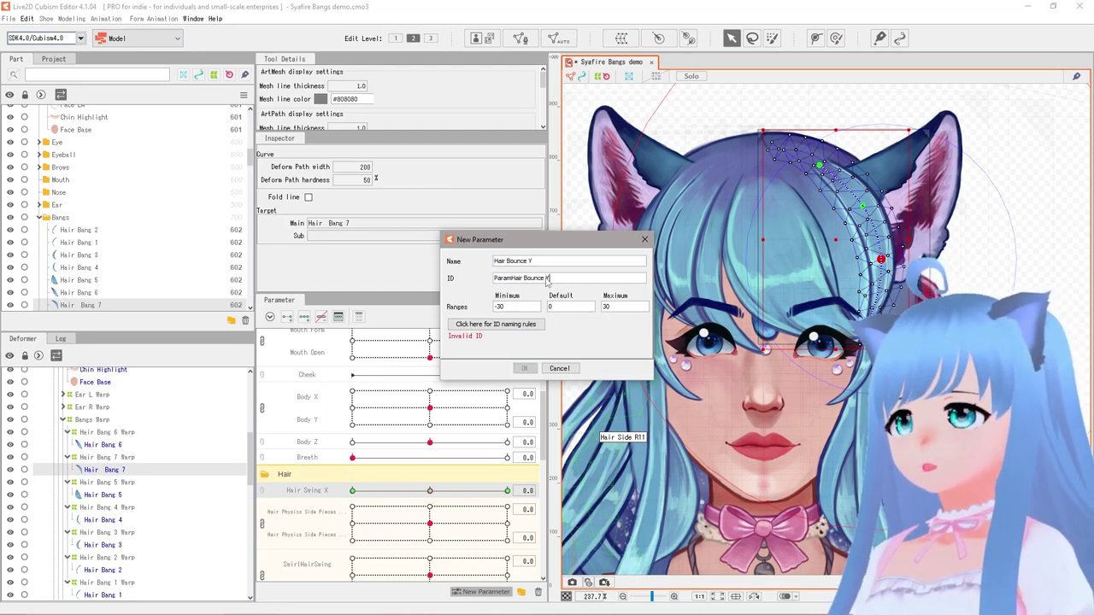
click(524, 279)
key(BackSpace)
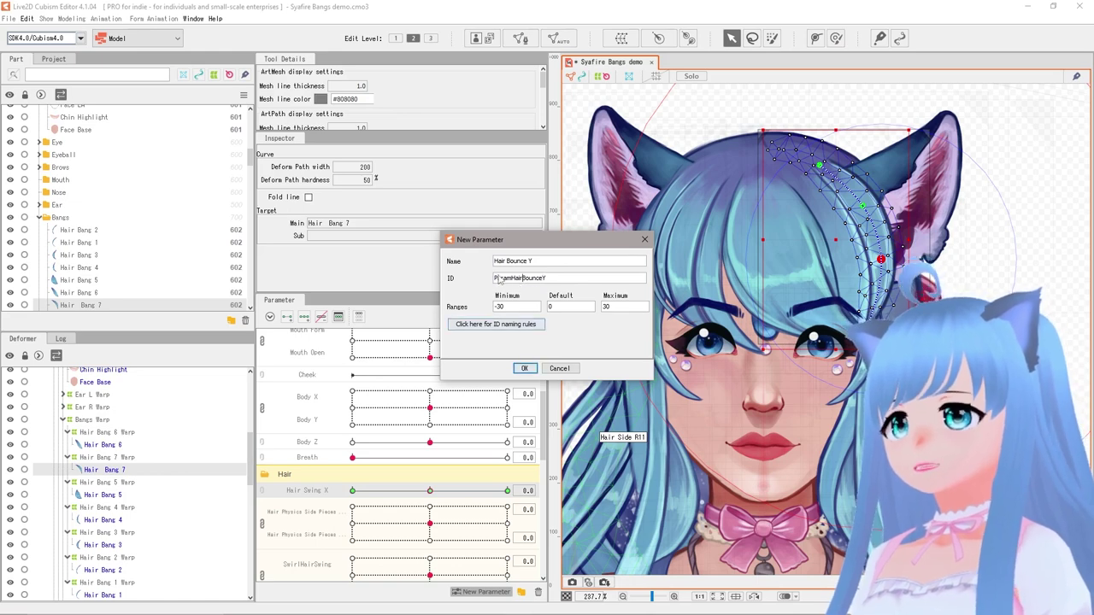
key(Tab)
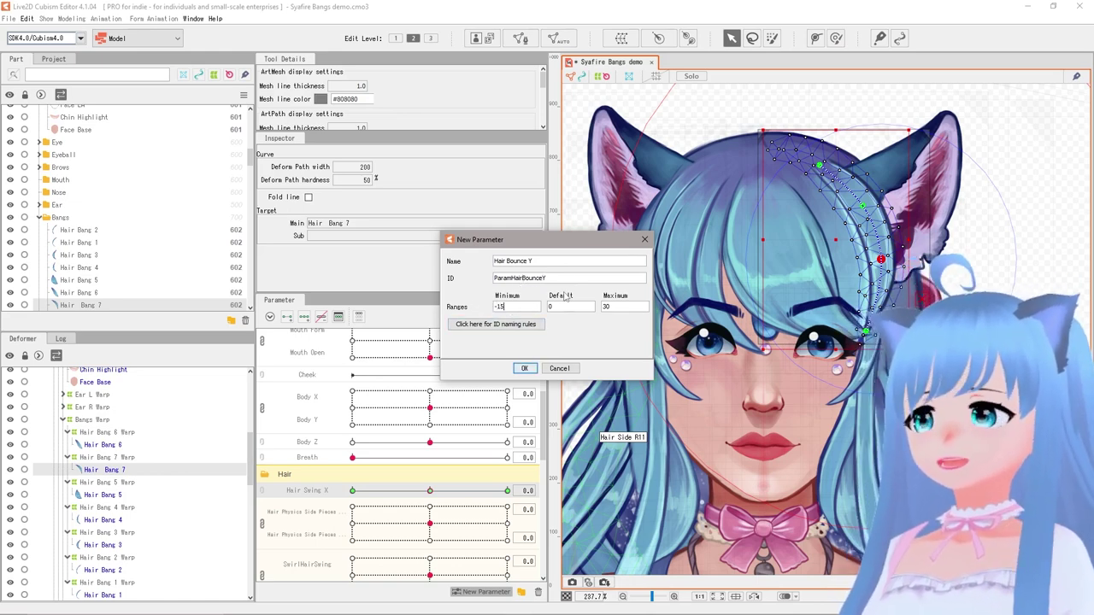
click(524, 369)
Step: Add three keyforms on Hair Bounce Y to Hair Bang 7 Warp
scroll(333, 510, down, 1)
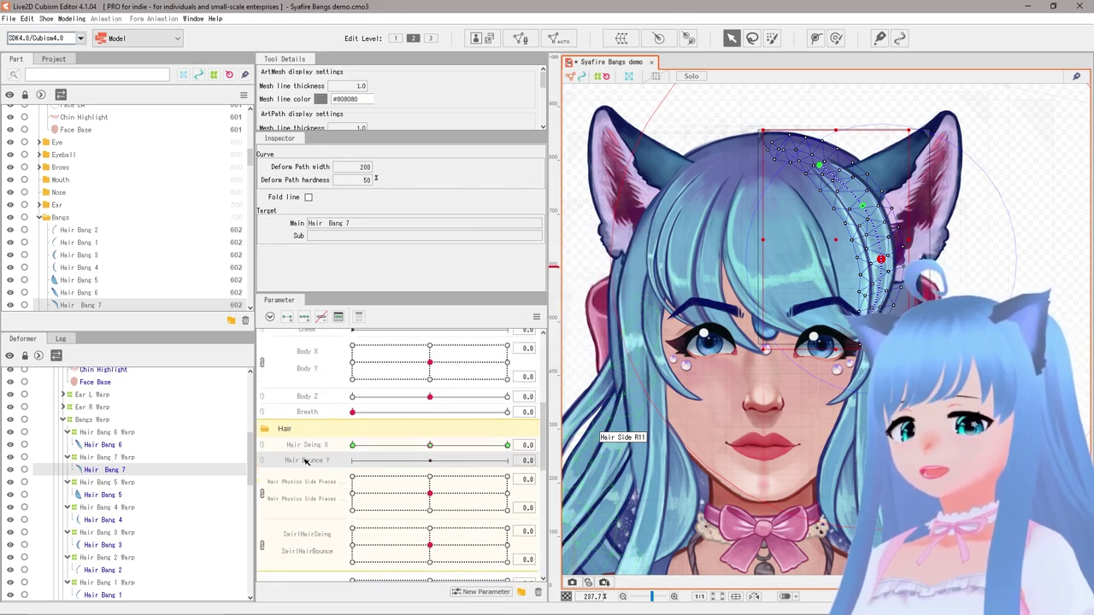
click(92, 458)
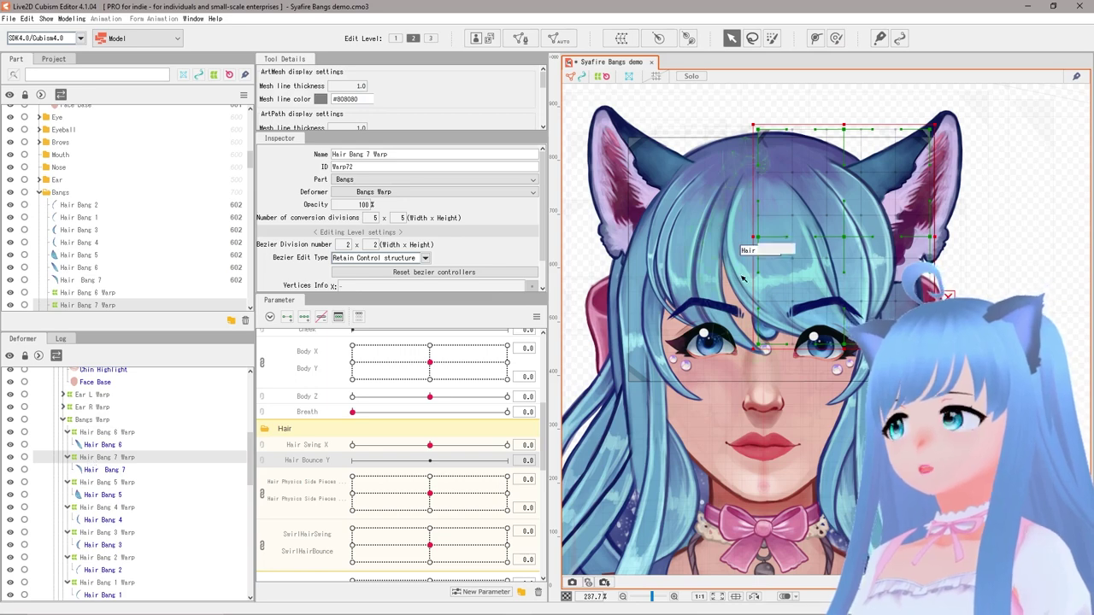
scroll(887, 291, up, 3)
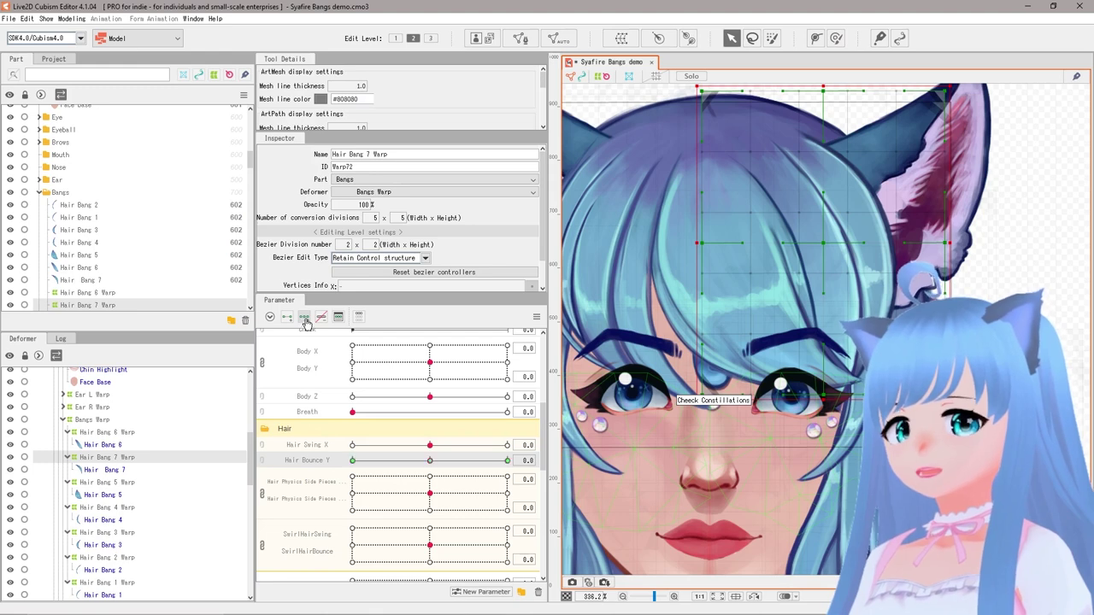
Step: At Hair Bounce Y 15, raise Hair Bang 7 Warp's lower edge and middle control points to lift the bang
click(513, 460)
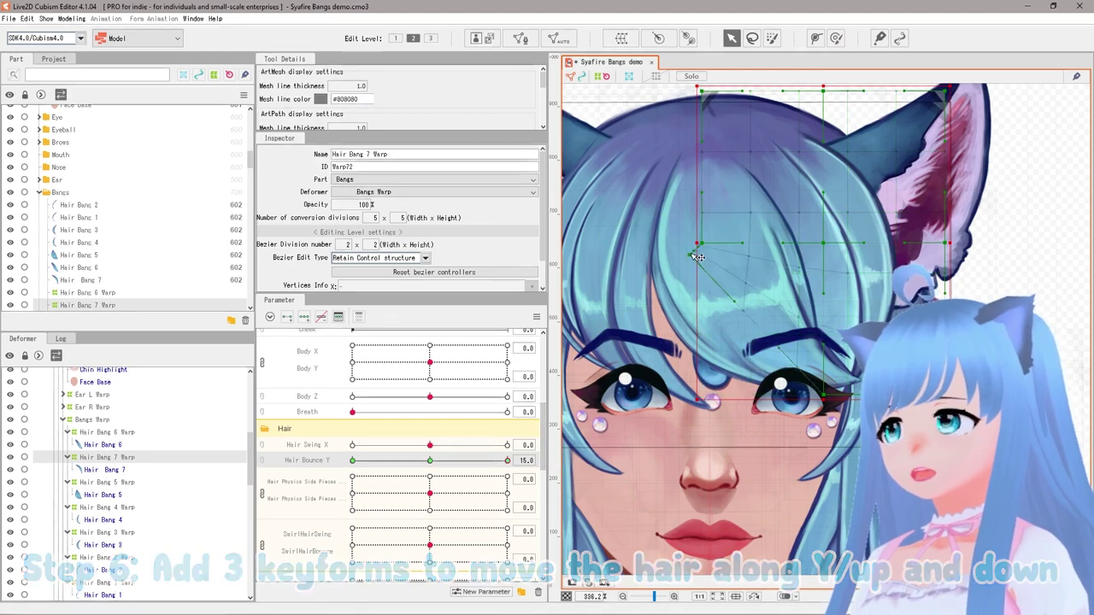
drag(691, 254, 690, 252)
drag(948, 324, 952, 318)
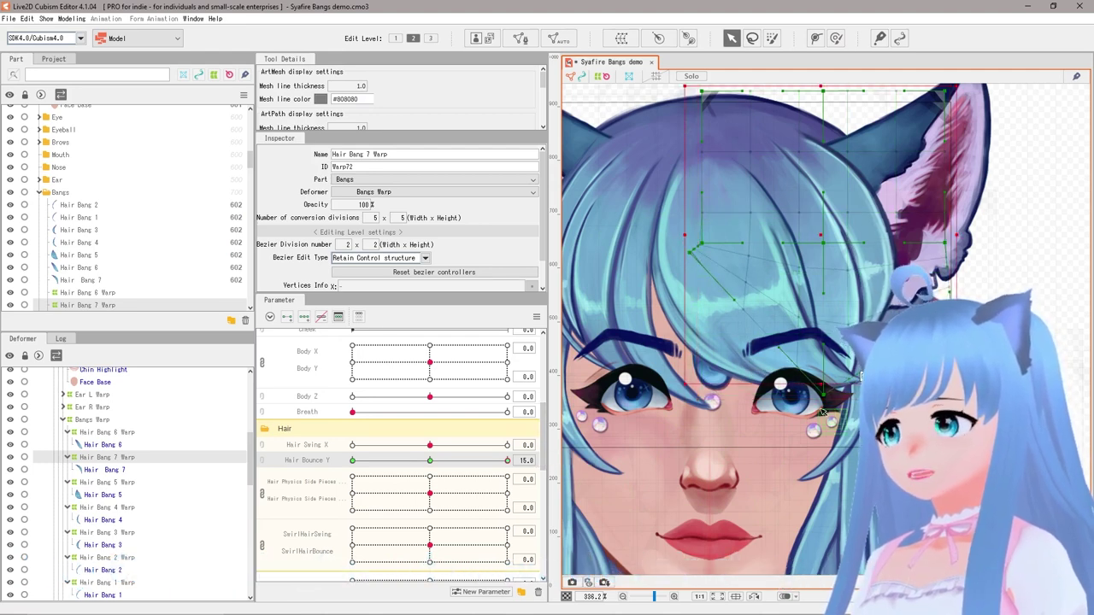
drag(823, 396, 828, 332)
drag(944, 242, 937, 231)
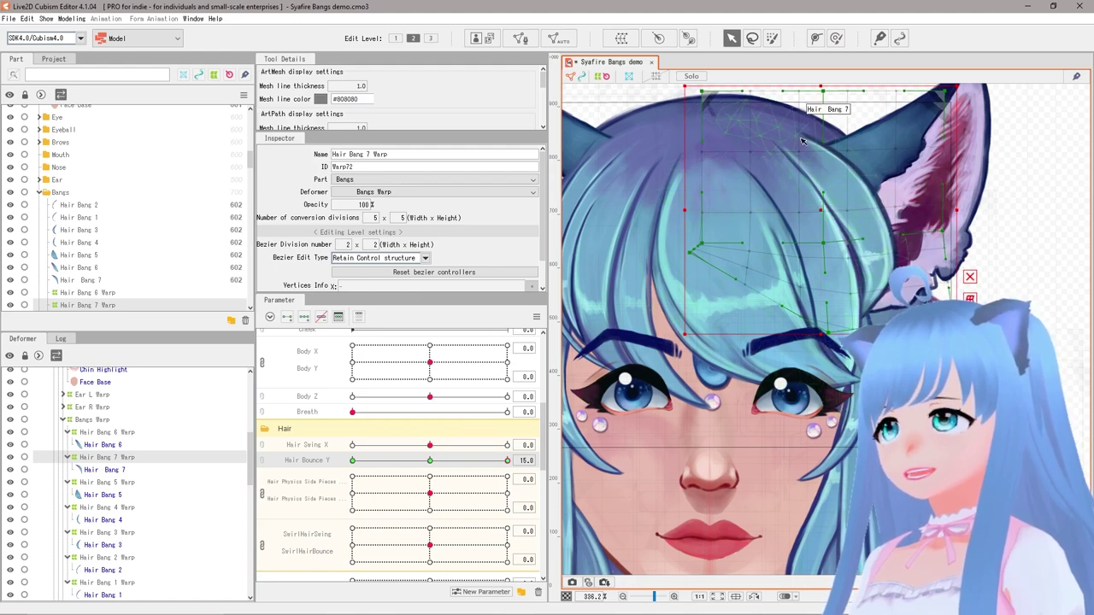
drag(825, 332, 826, 335)
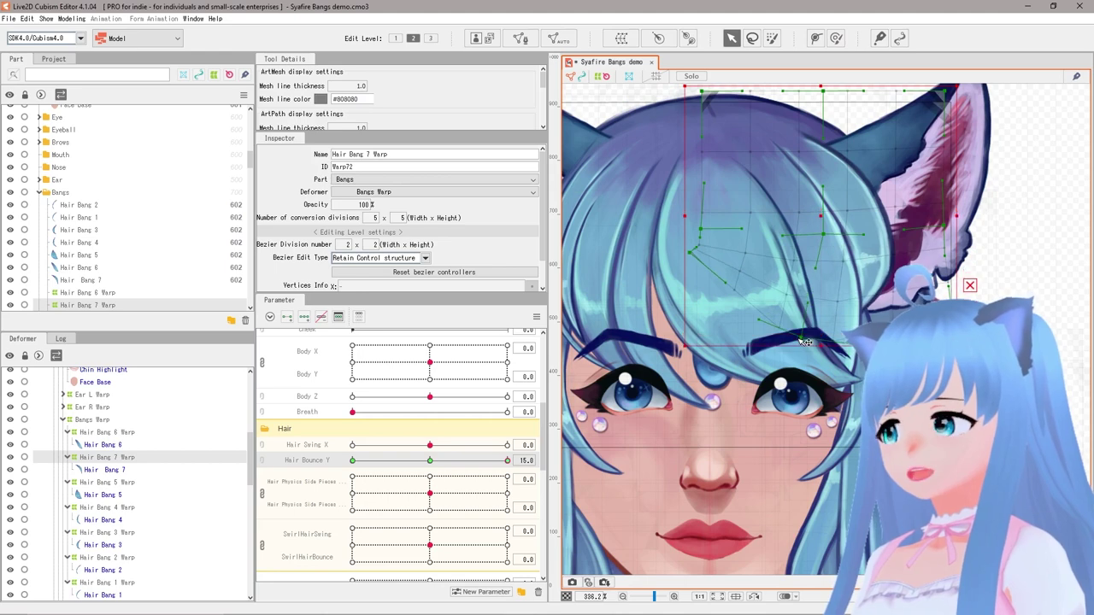
drag(461, 462, 527, 459)
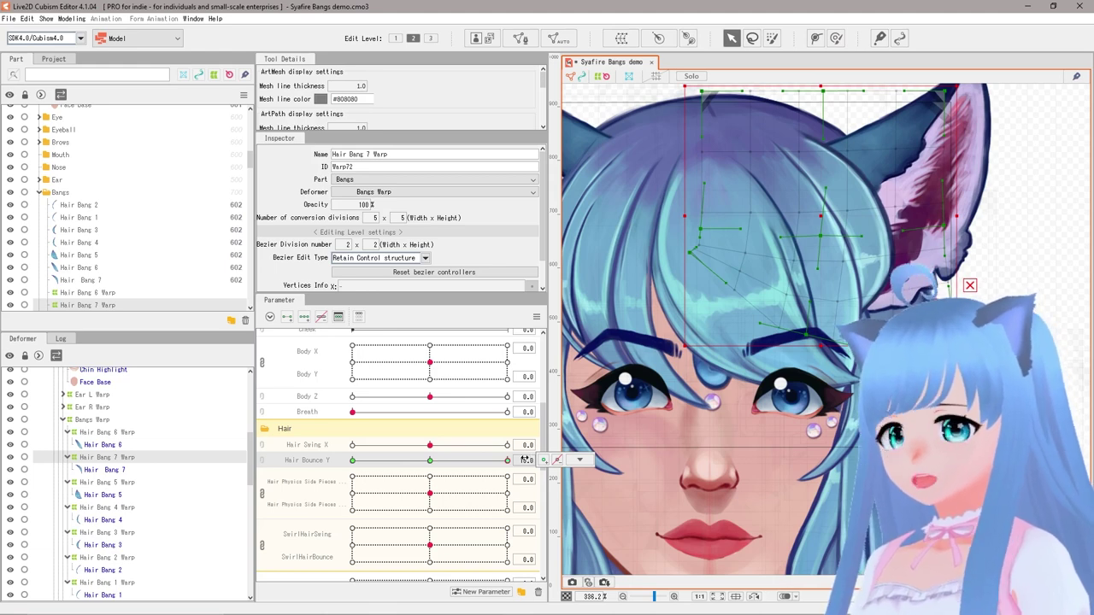
Step: At Hair Bounce Y -15, pull Hair Bang 7 Warp's lower and middle control points downward, and return the parameter to 0
click(352, 461)
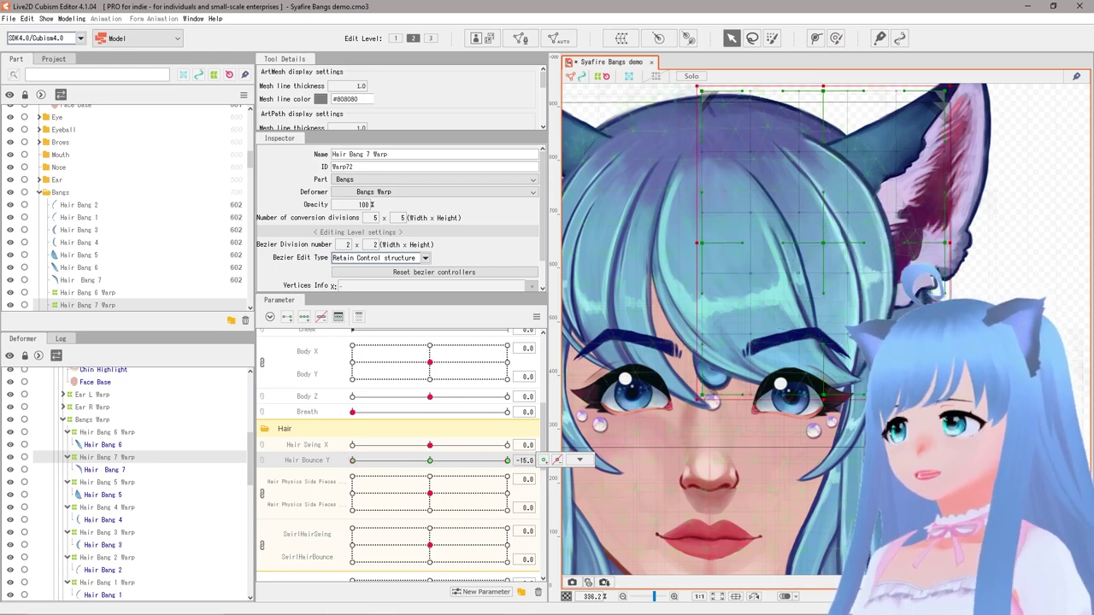
drag(710, 421, 701, 468)
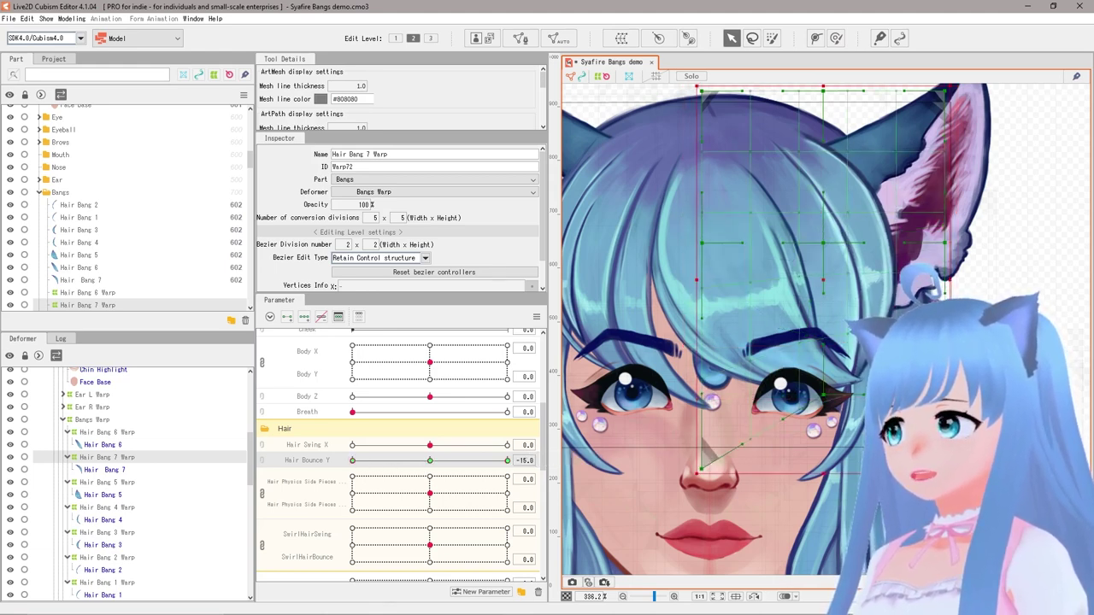
drag(823, 395, 815, 452)
drag(945, 243, 941, 266)
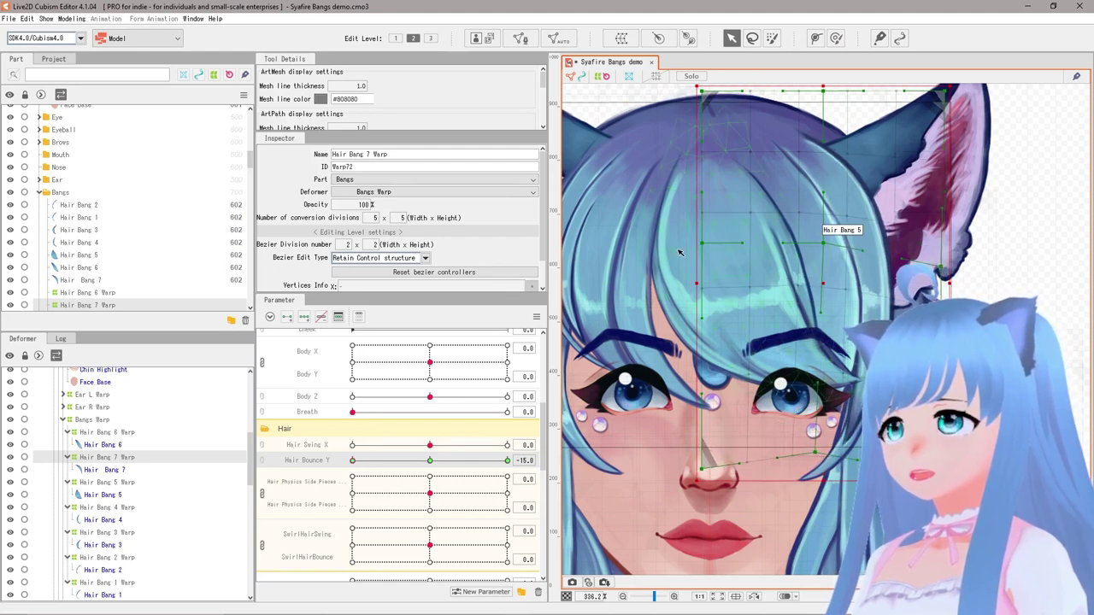
drag(701, 243, 702, 268)
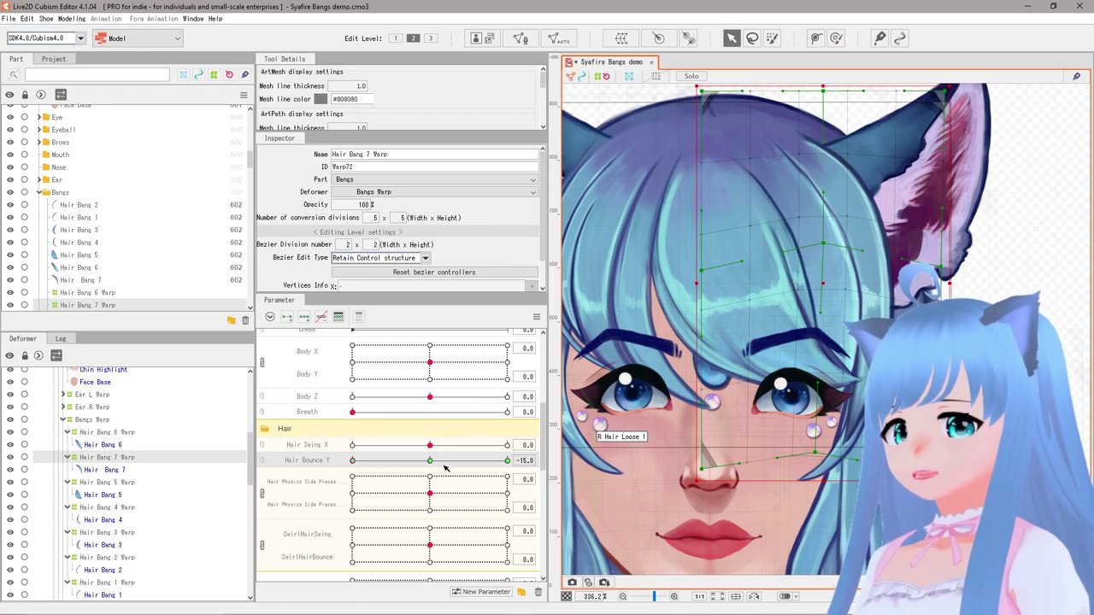
mouse_move(445, 467)
mouse_down()
mouse_move(393, 473)
mouse_move(502, 462)
mouse_move(419, 465)
mouse_move(432, 462)
mouse_up()
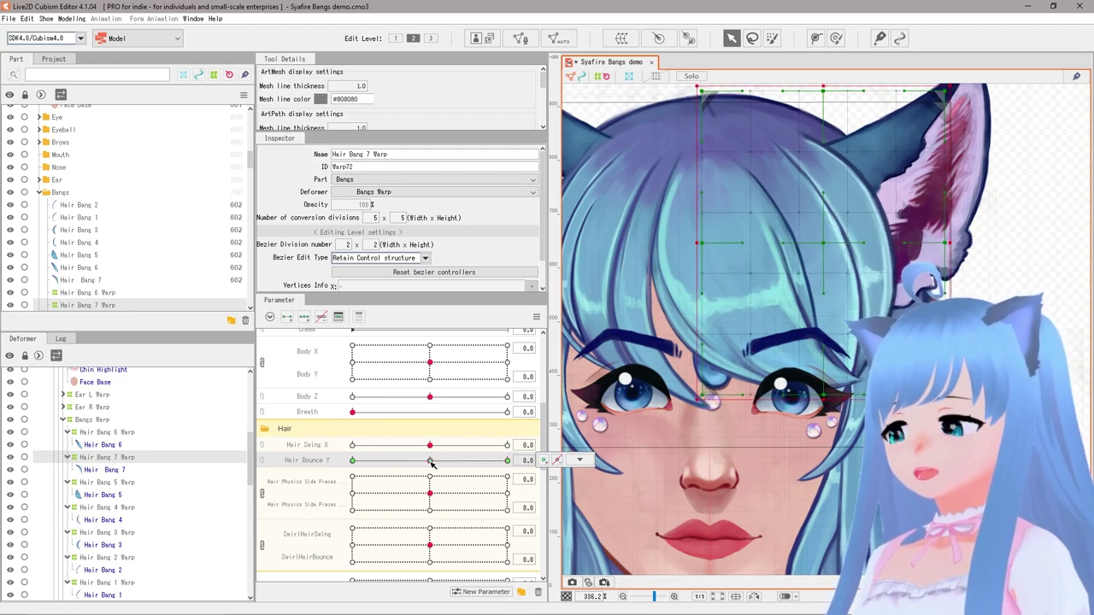
Step: Select Hair Bang 6 Warp and give it three keyforms on Hair Bounce Y
click(848, 322)
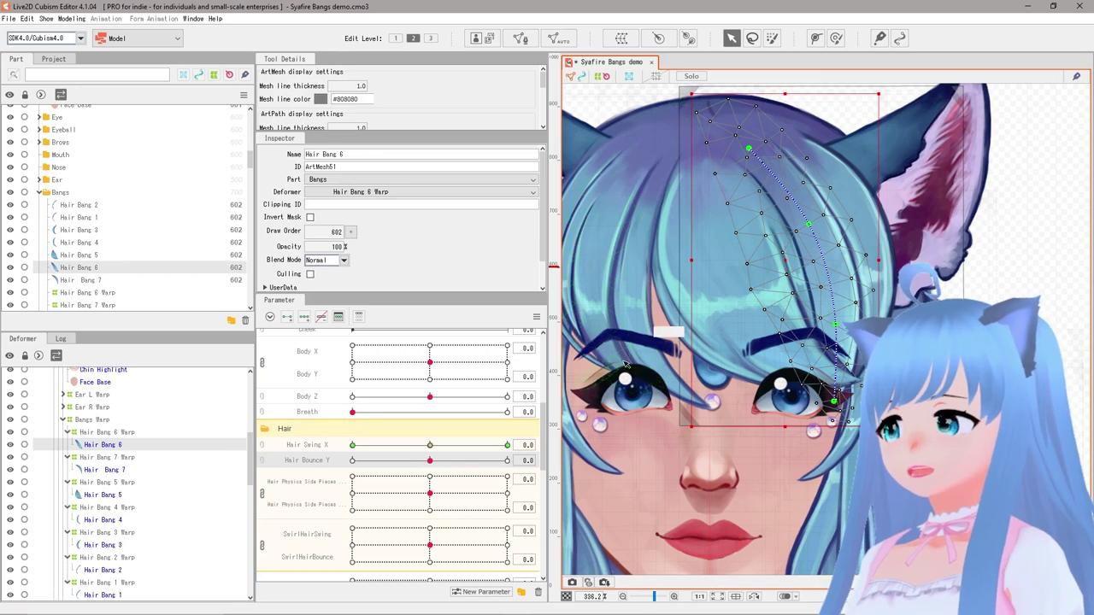
click(108, 433)
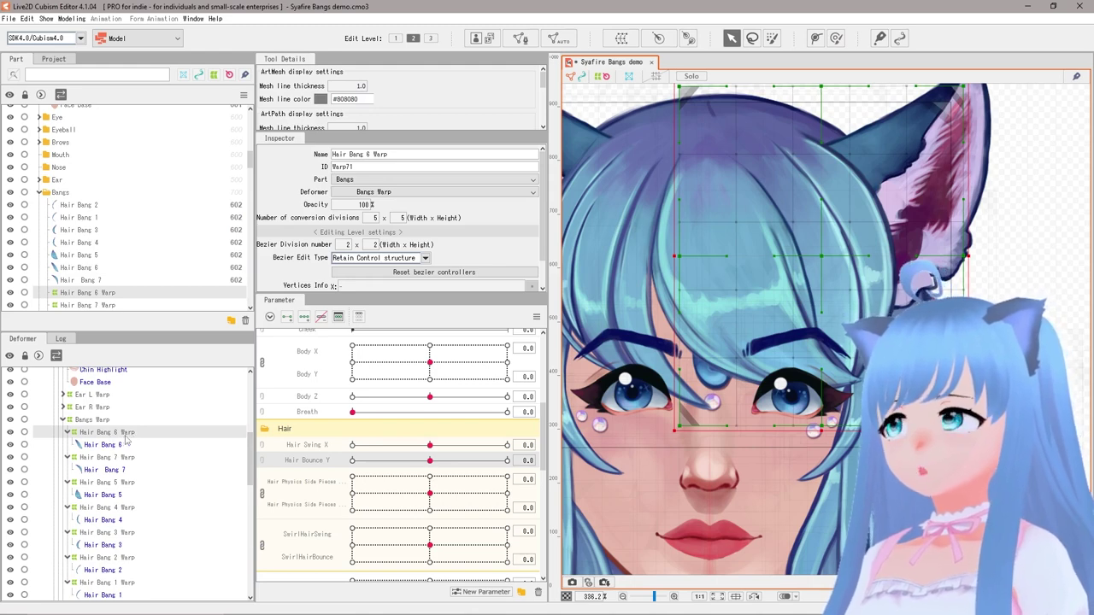
click(319, 322)
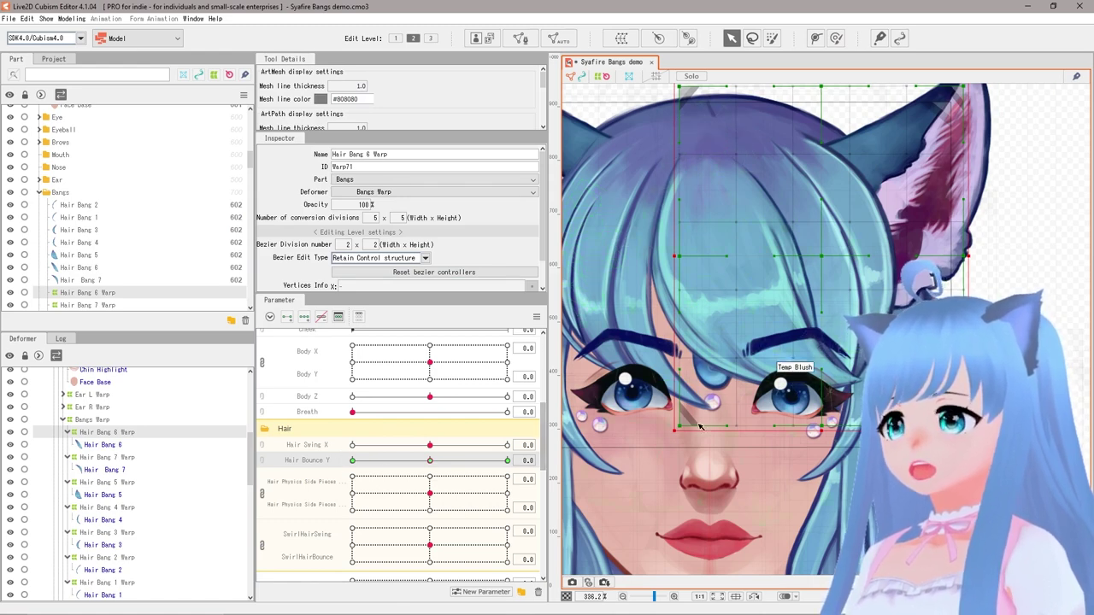
Step: At Hair Bounce Y 15, raise Hair Bang 6 Warp's lower control points to lift the bang, and switch the parameter to -15
click(507, 461)
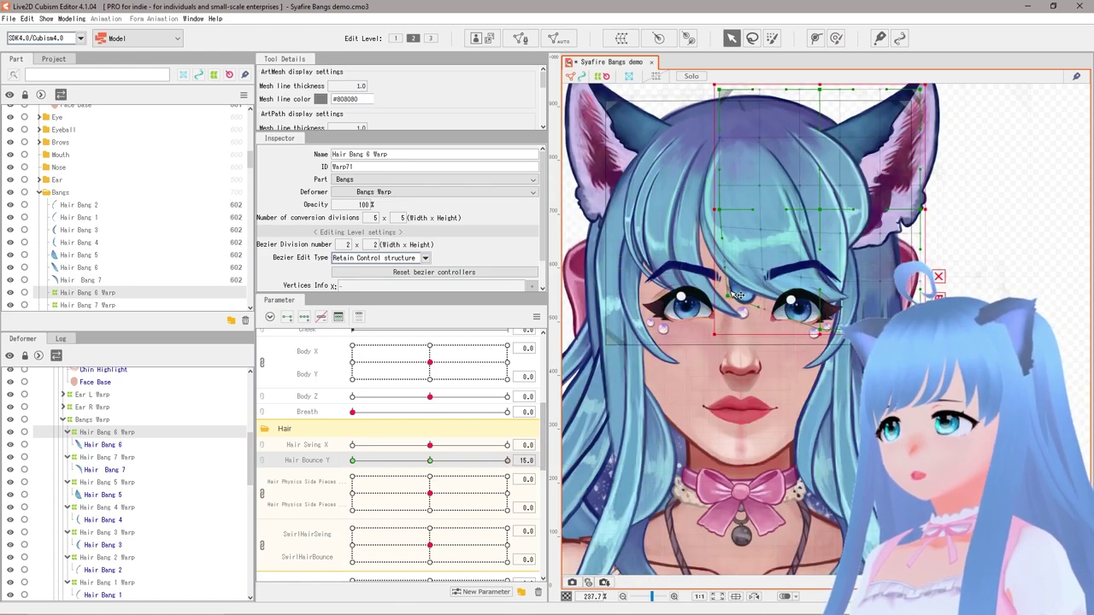
scroll(802, 323, up, 5)
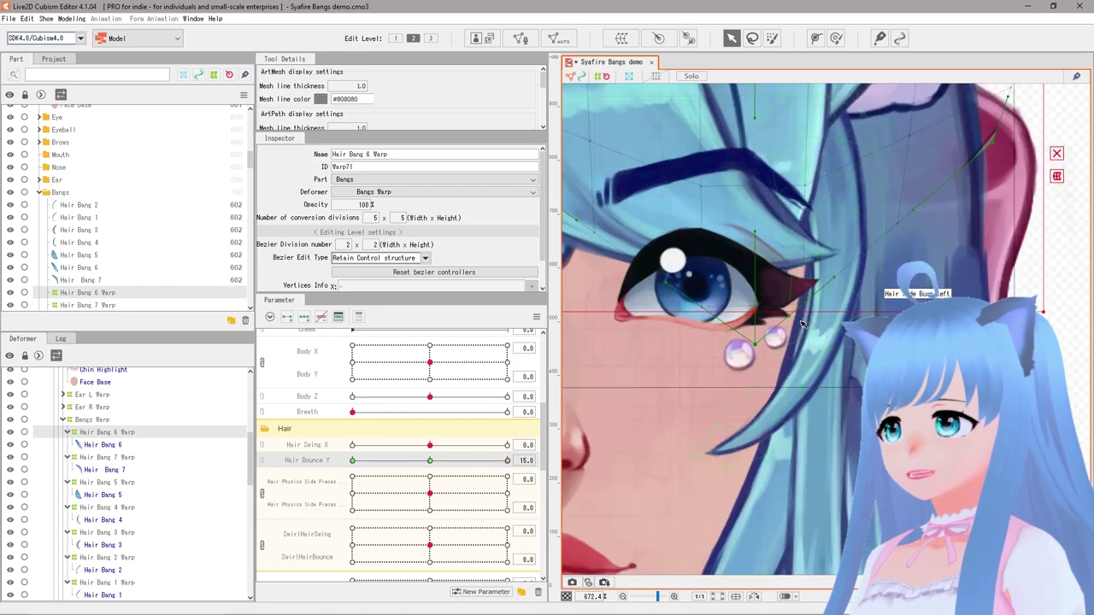
scroll(761, 347, down, 5)
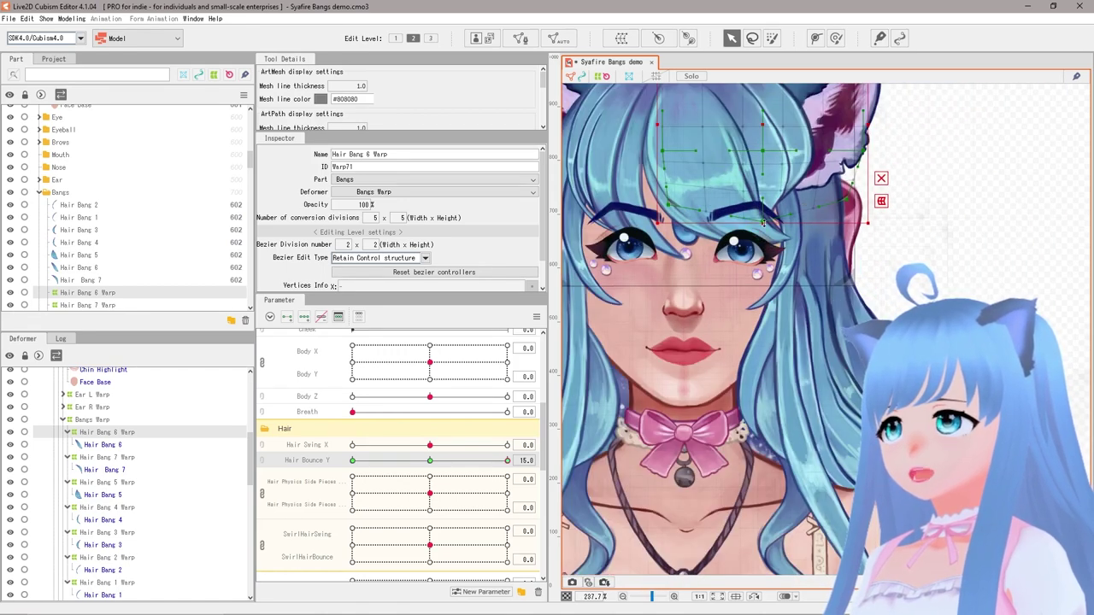
scroll(769, 222, up, 3)
scroll(769, 222, up, 2)
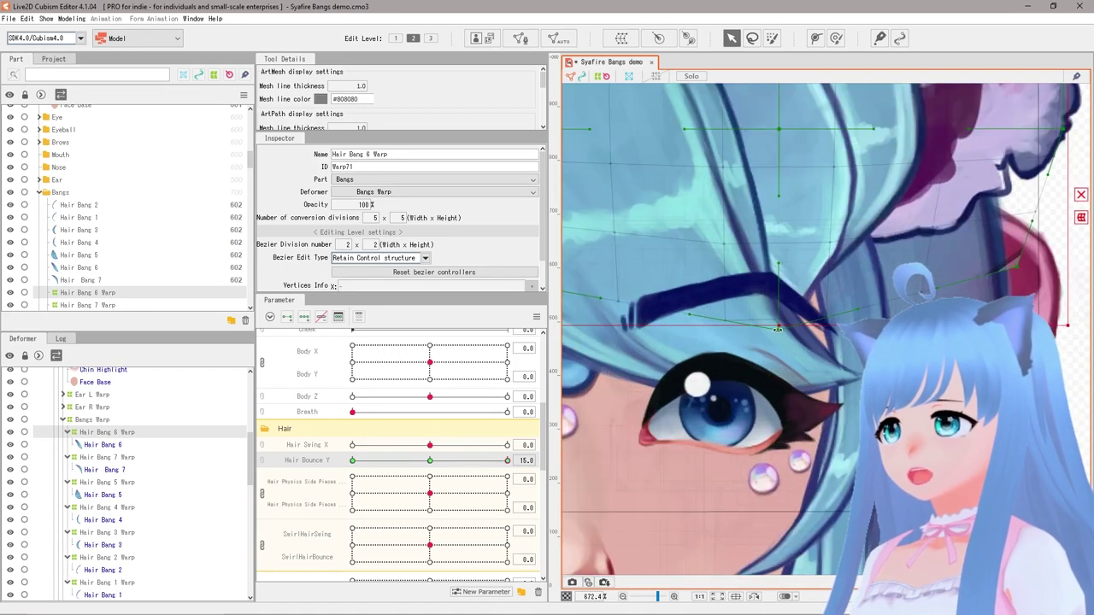
scroll(781, 261, up, 1)
scroll(786, 263, down, 5)
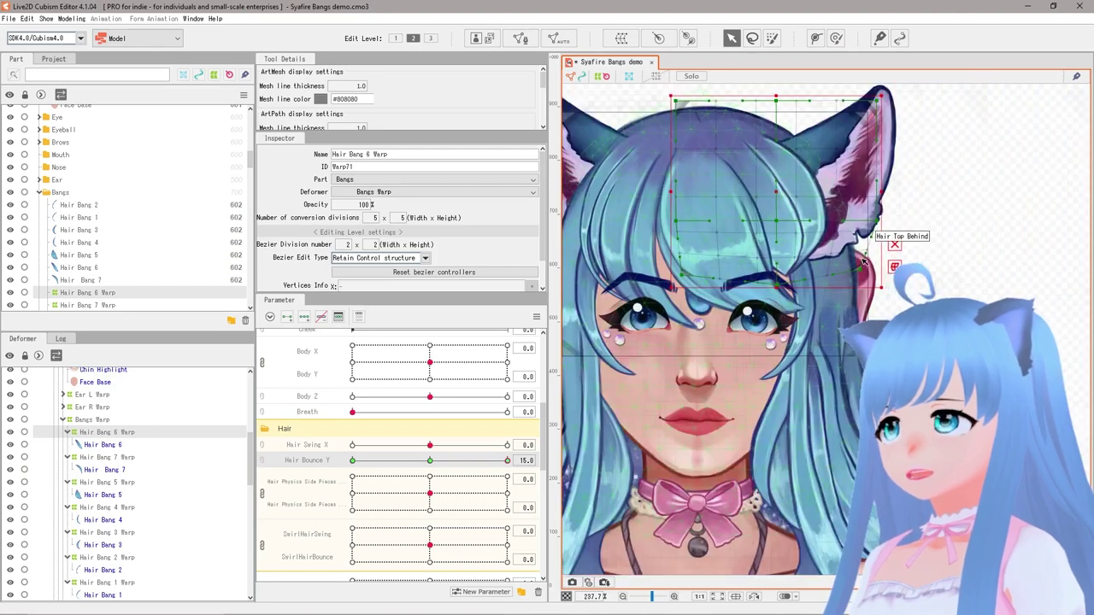
drag(860, 266, 856, 278)
drag(430, 493, 352, 463)
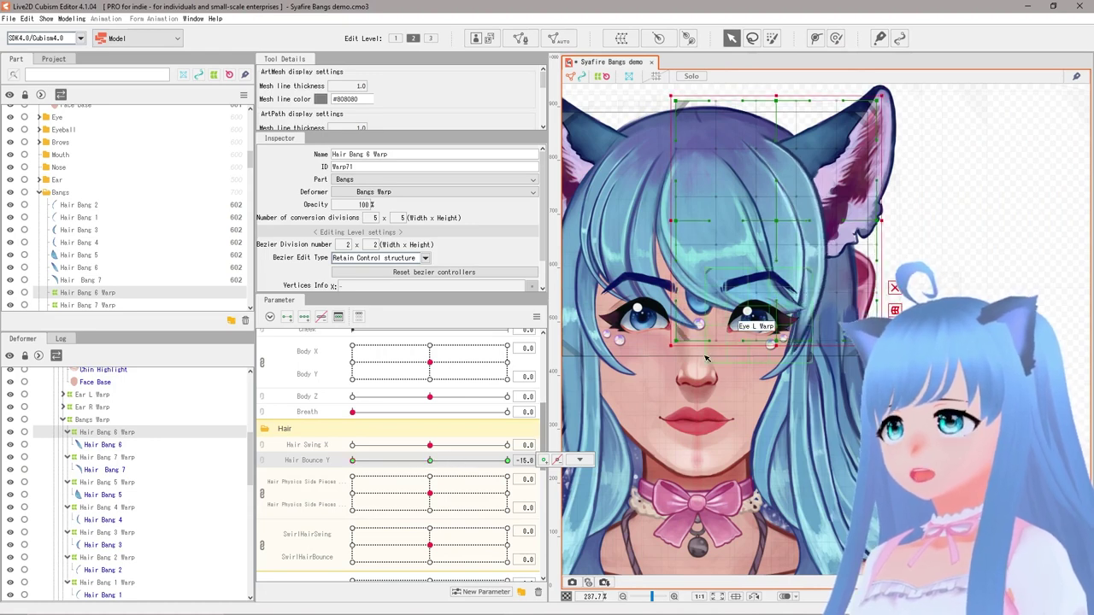
Step: At Hair Bounce Y -15, pull Hair Bang 6 Warp's lower and middle control points downward, and return the parameter to 0
drag(675, 340, 672, 432)
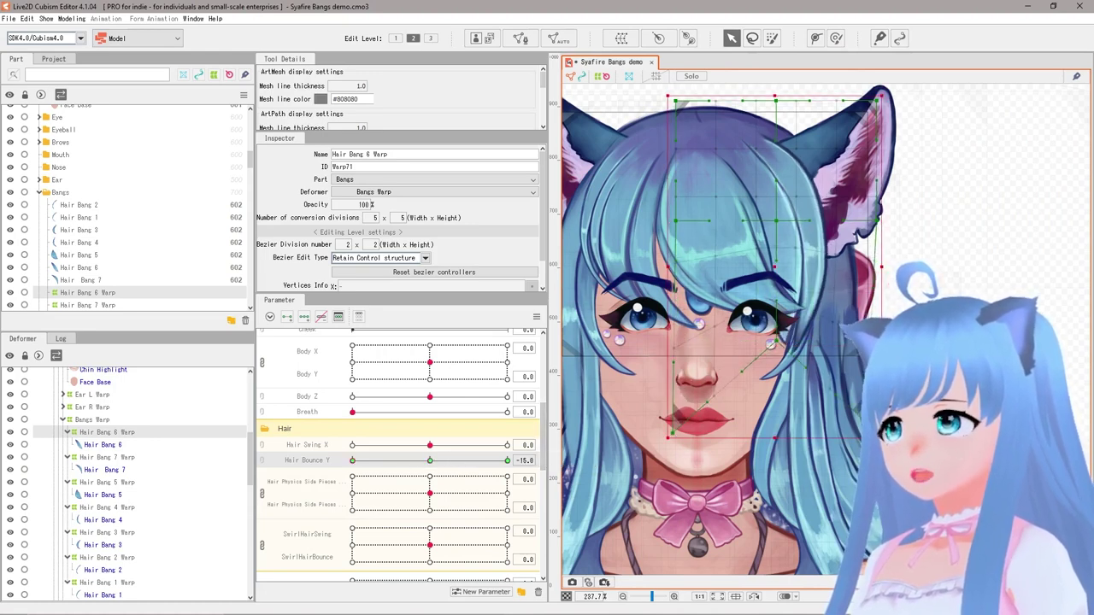
drag(771, 342, 769, 403)
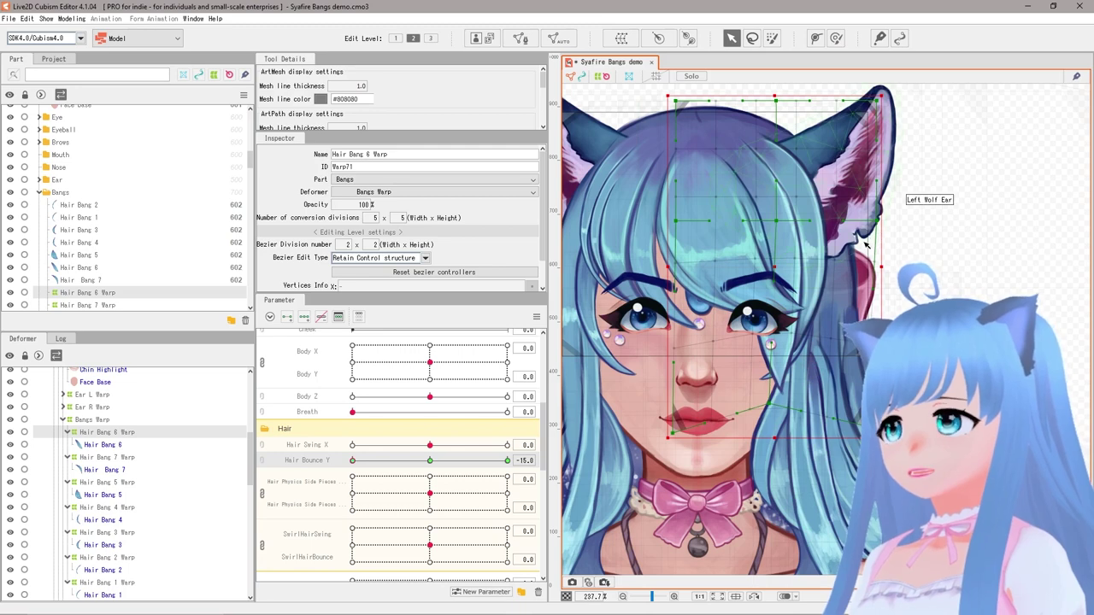
drag(878, 222, 882, 237)
drag(675, 221, 679, 232)
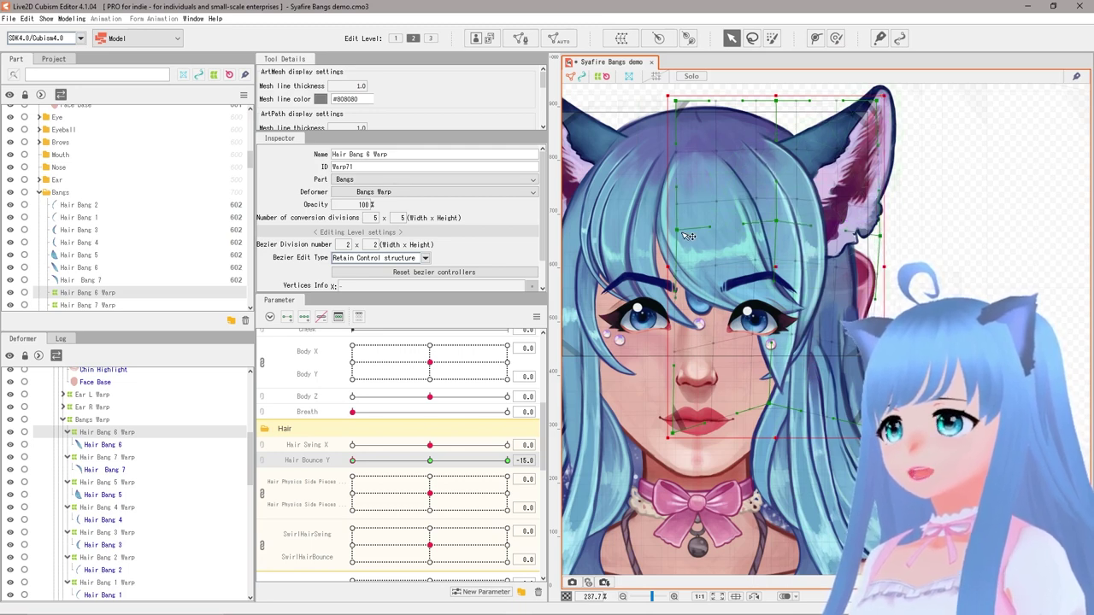
mouse_move(429, 461)
mouse_down()
mouse_move(379, 456)
mouse_move(505, 462)
mouse_move(402, 460)
mouse_move(430, 461)
mouse_up()
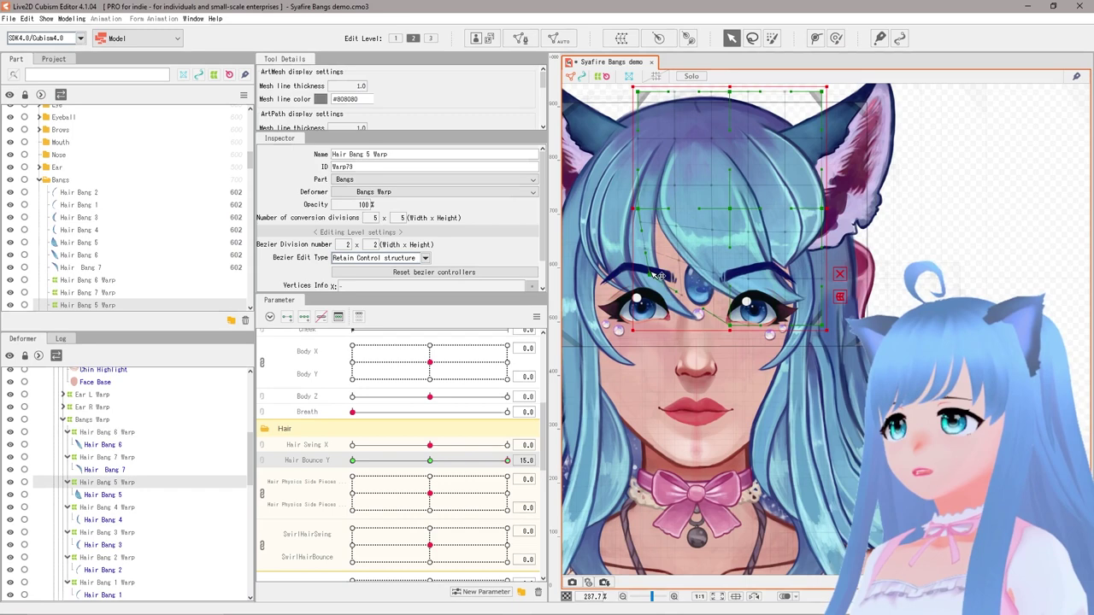
Step: At Hair Bounce Y 15, raise Hair Bang 5 Warp's lower control points to lift the bang, and switch the parameter to -15
drag(730, 326, 729, 266)
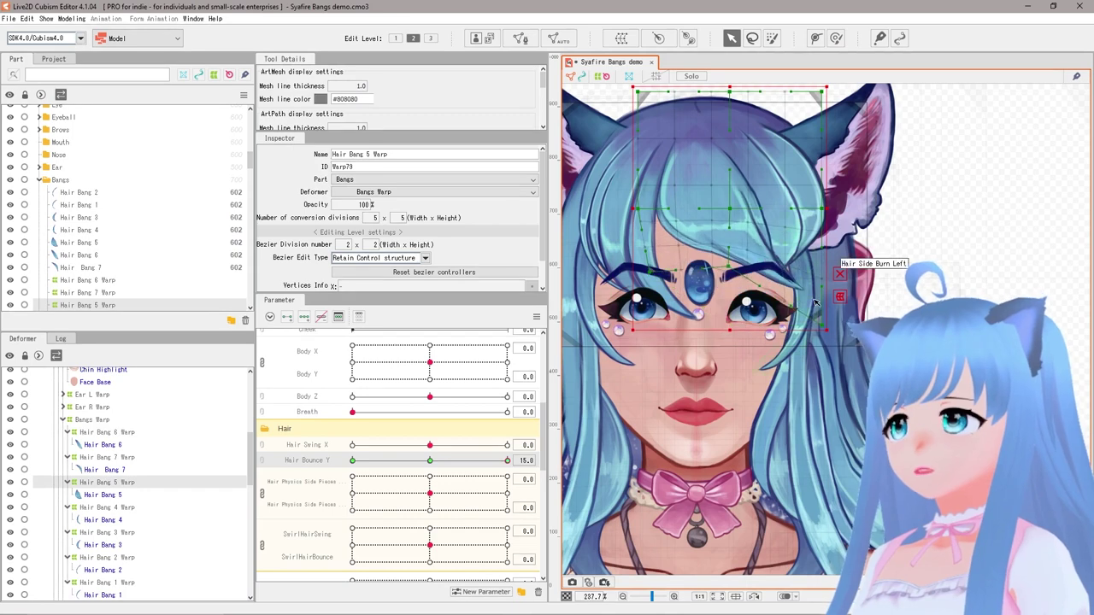
drag(804, 228, 792, 266)
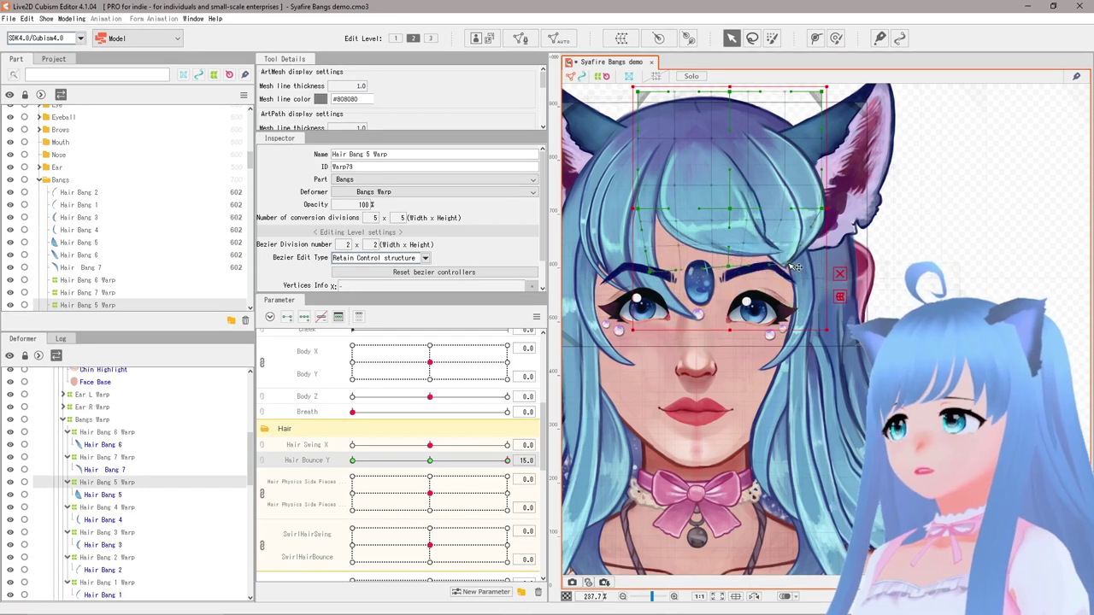
click(352, 460)
Step: At Hair Bounce Y 15, raise Hair Bang 4 Warp's lower edge and adjust its middle control point to lift the bang
drag(430, 460, 507, 463)
drag(651, 438, 651, 335)
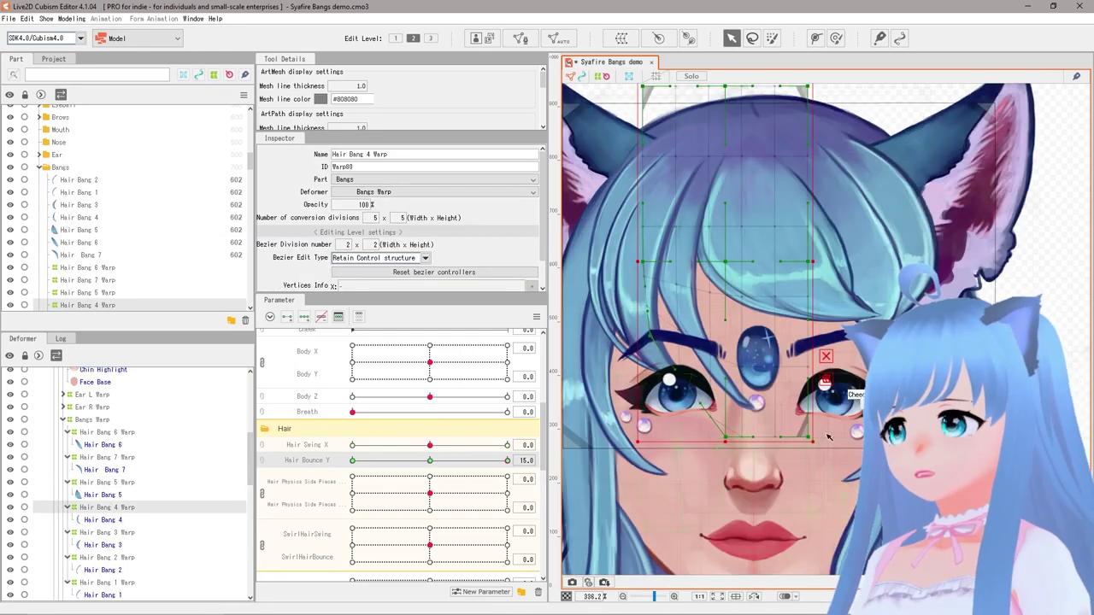
drag(797, 434, 788, 331)
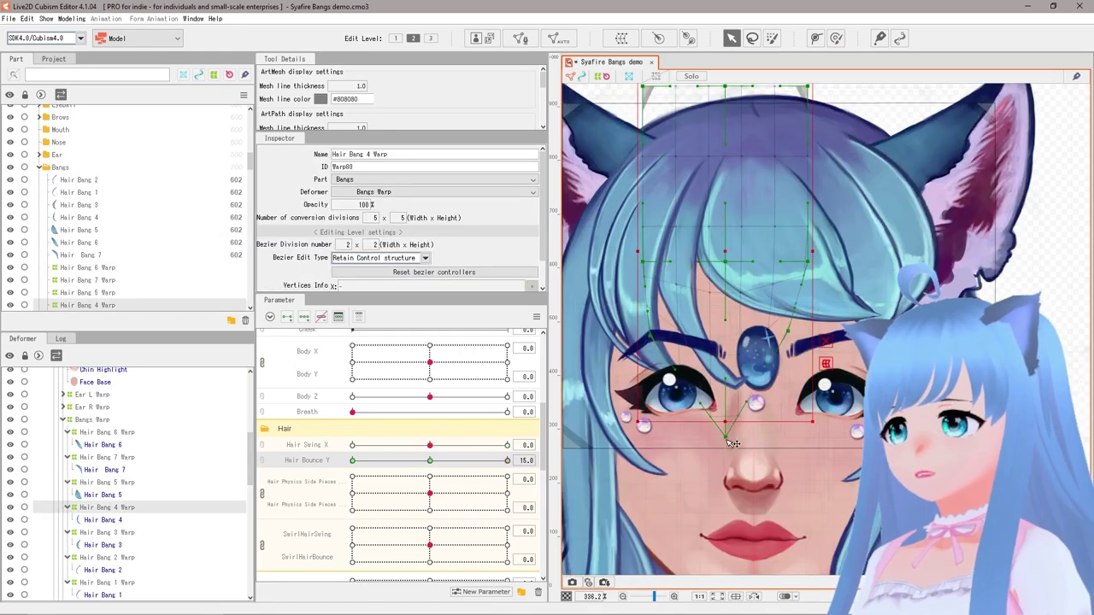
drag(728, 432, 730, 331)
drag(810, 264, 812, 246)
Step: At Hair Bounce Y -15, pull Hair Bang 4 Warp's lower control points downward, and return the parameter to 0
drag(507, 461, 352, 460)
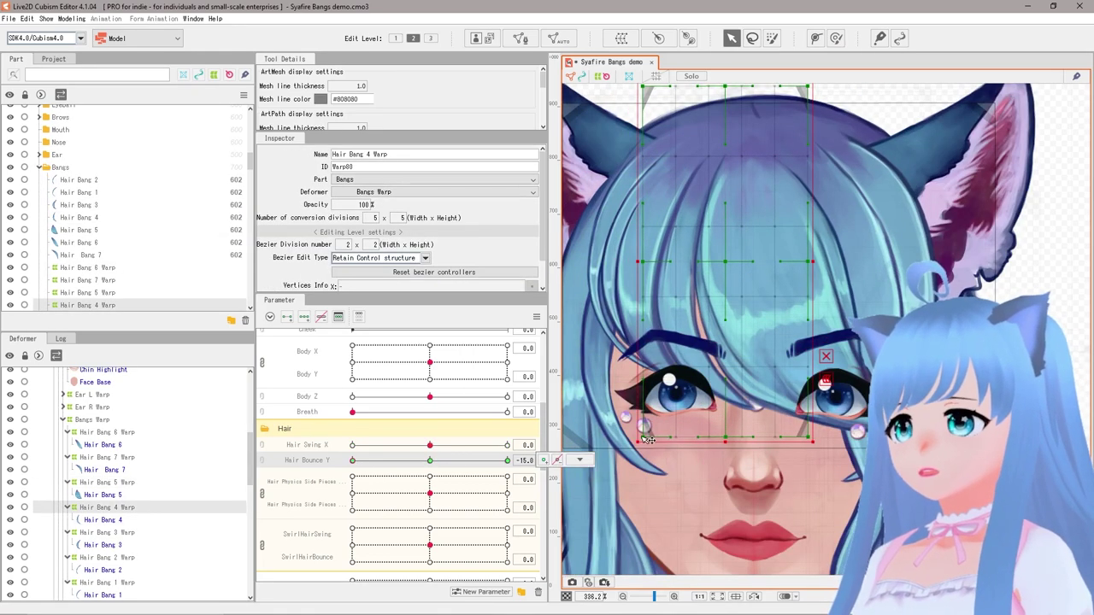
drag(650, 438, 644, 486)
drag(797, 434, 802, 484)
drag(726, 433, 727, 475)
click(430, 460)
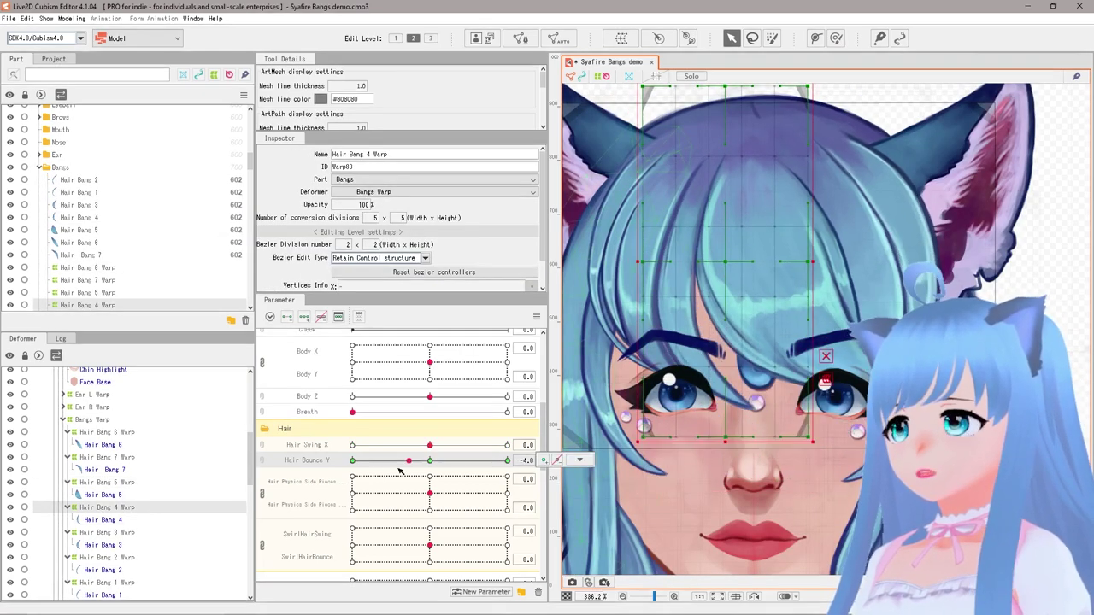
Step: Key Hair Bang 3 Warp on Hair Bounce Y, lifting its lower edge at 15 and pulling it down at -15
click(651, 352)
click(651, 352)
click(507, 460)
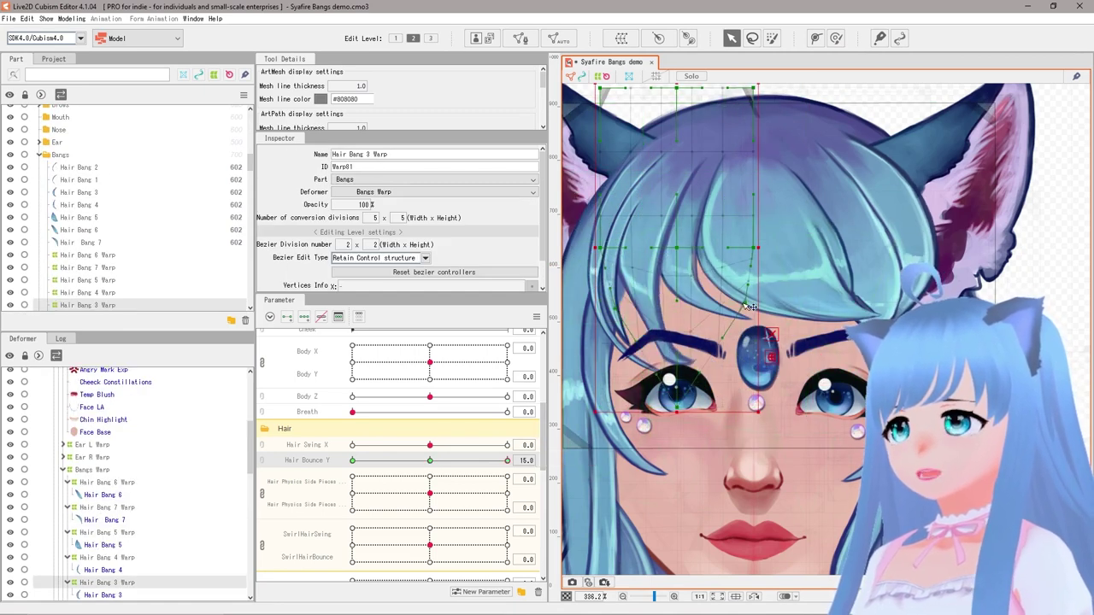
click(430, 460)
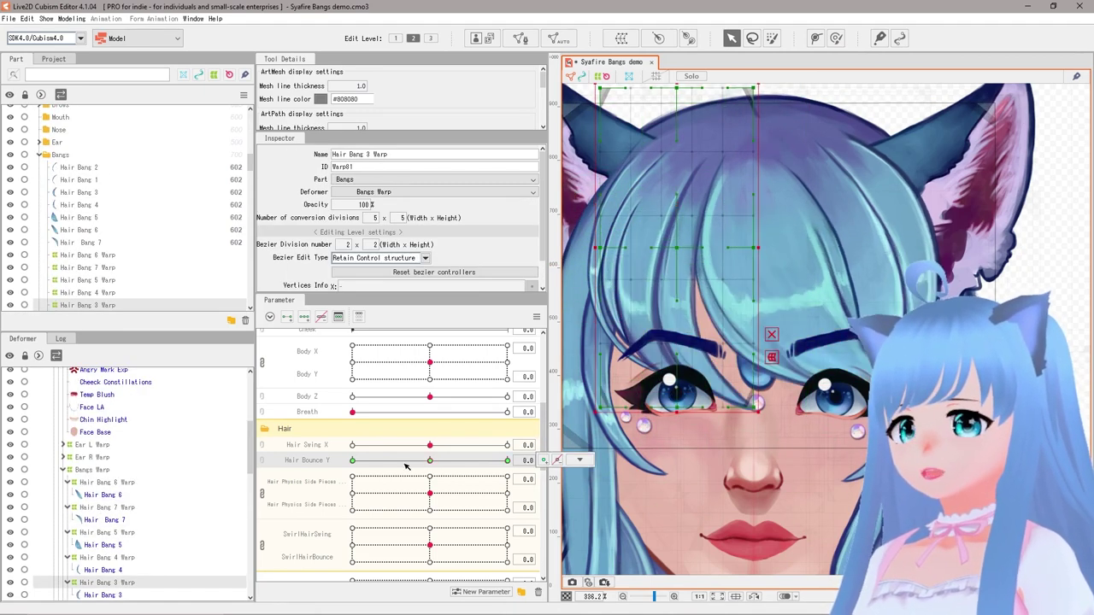
click(352, 460)
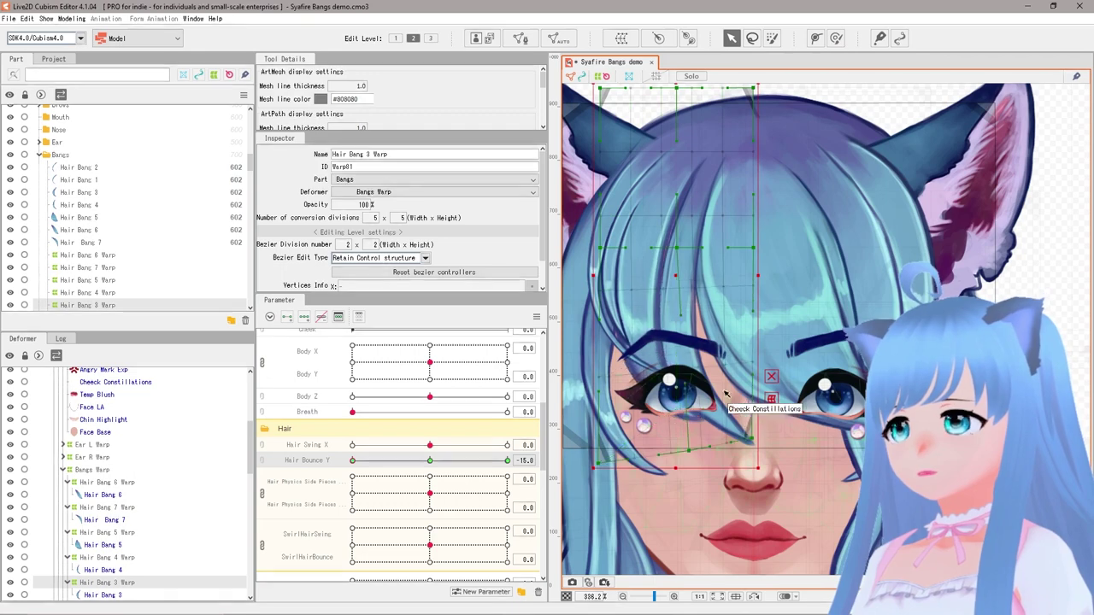
drag(352, 460, 429, 462)
Step: Select Hair Bang 1 Warp and raise its lower control points at Hair Bounce Y 15
click(605, 366)
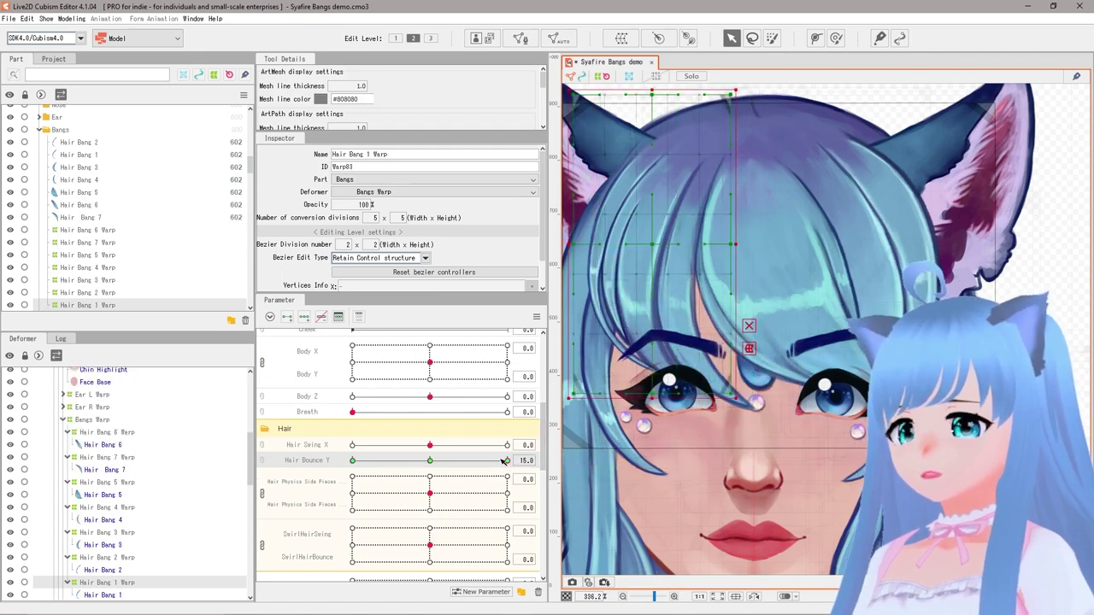
click(506, 460)
drag(730, 392, 691, 274)
drag(651, 393, 652, 298)
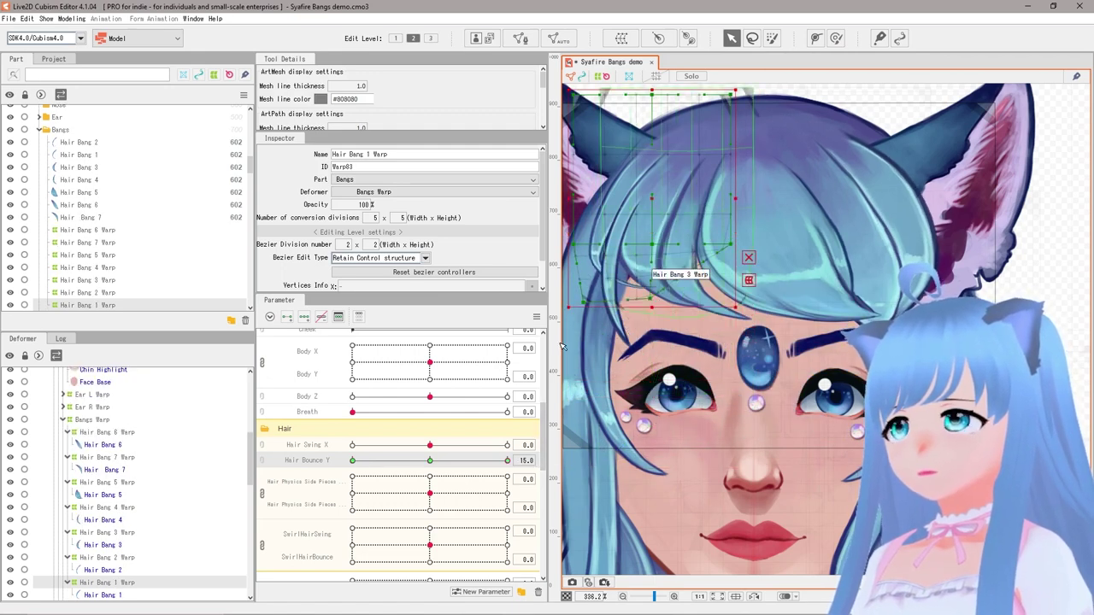
Step: At Hair Bounce Y -15, pull Hair Bang 1 Warp's lower control points downward, and return the parameter to 0
drag(507, 460, 352, 461)
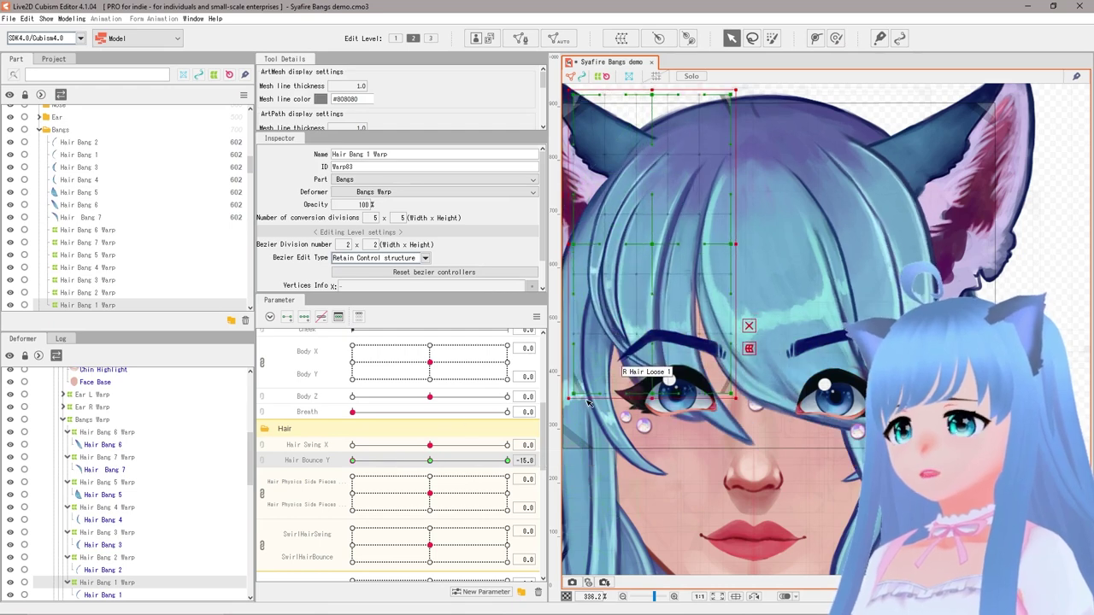
drag(651, 407, 652, 444)
click(430, 460)
Step: Shape Hair Bang 2 Warp on Hair Bounce Y, lifted at 15 and lowered at -15, and return the parameter to 0
click(507, 460)
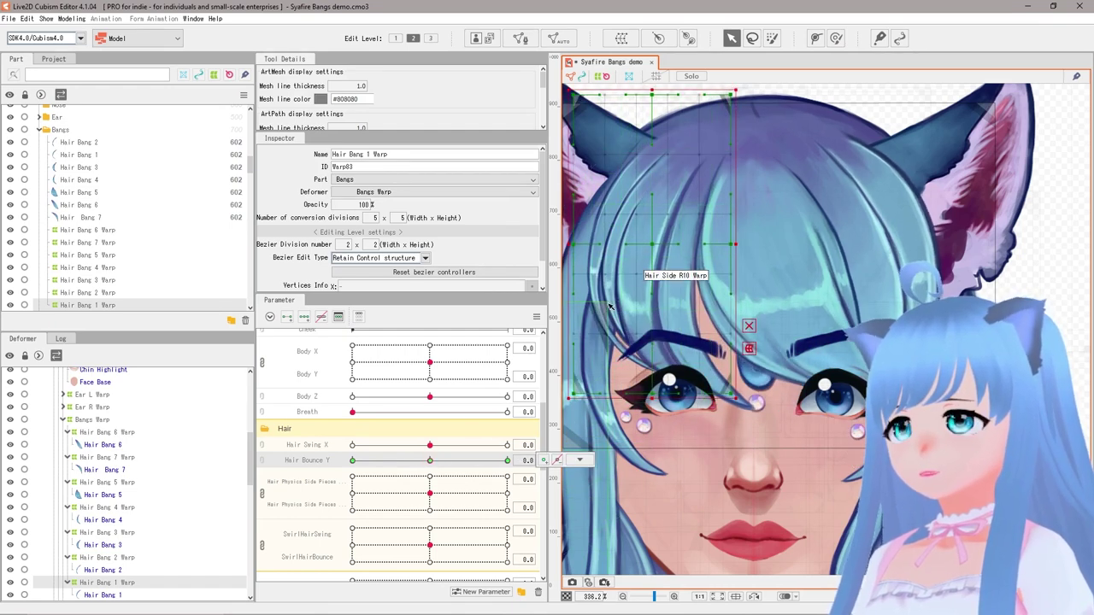
click(643, 271)
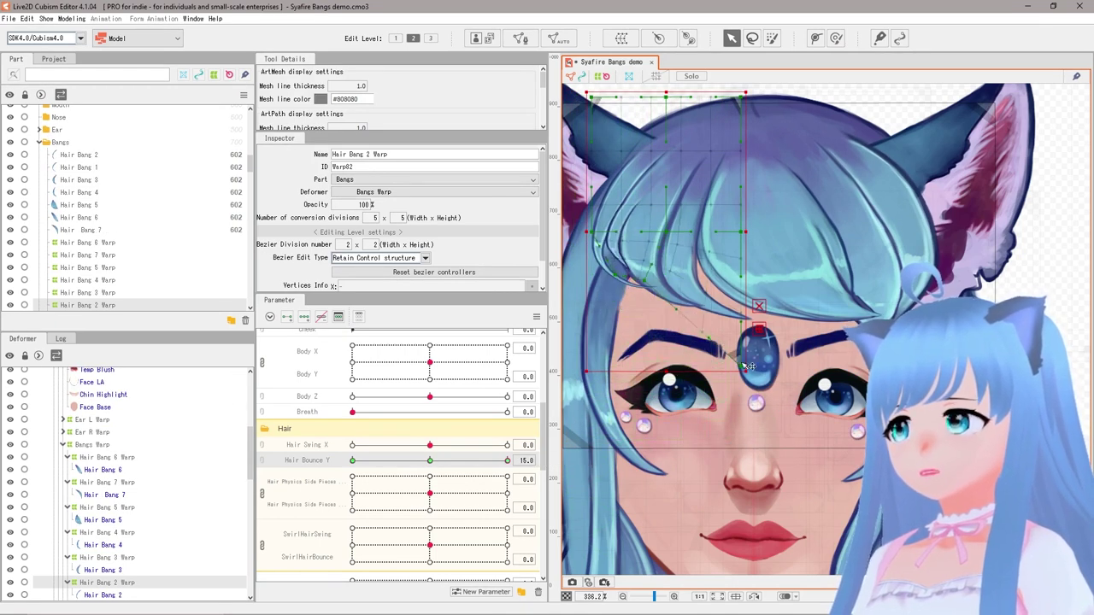
click(352, 461)
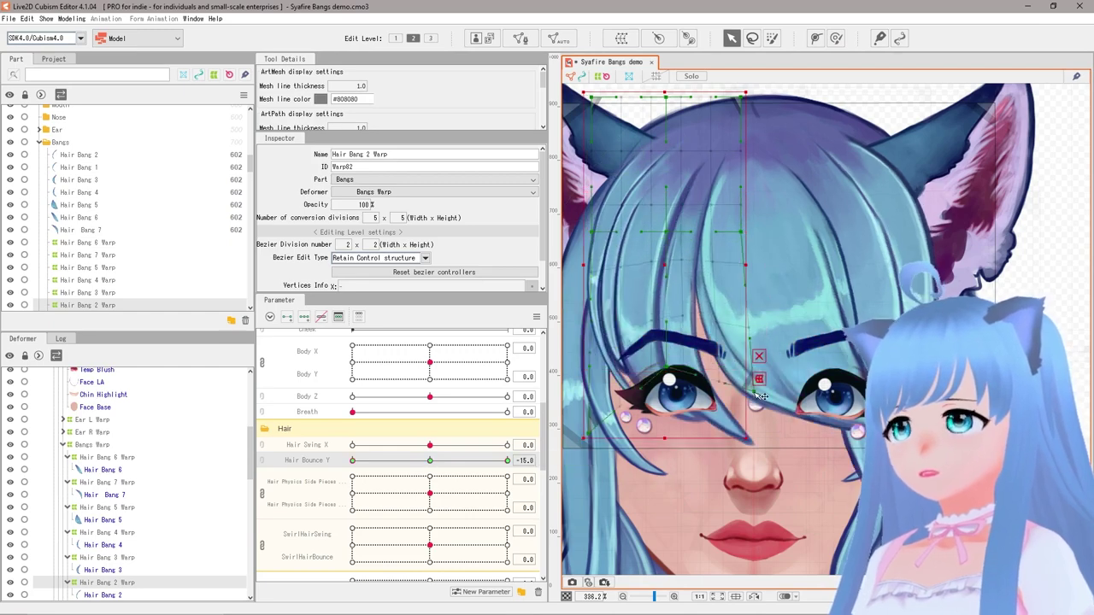
drag(444, 462, 370, 461)
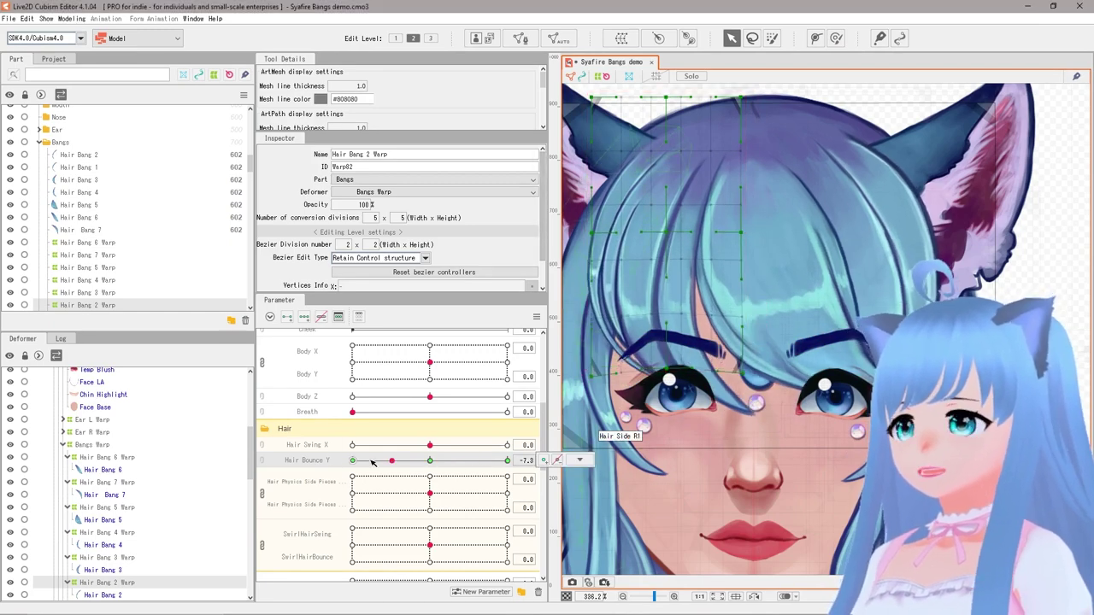
click(427, 460)
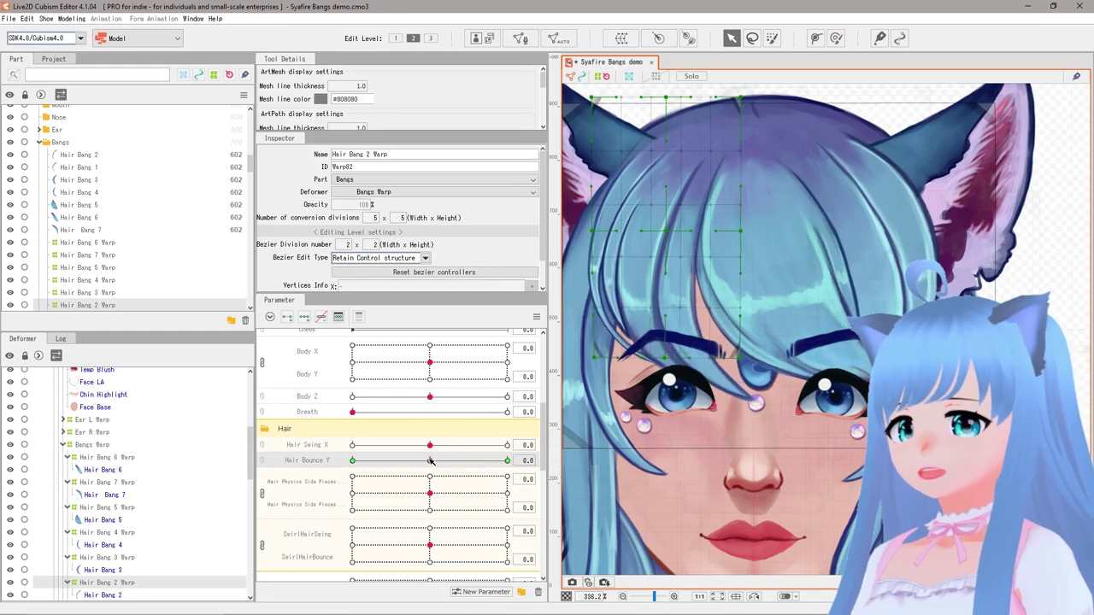
click(430, 460)
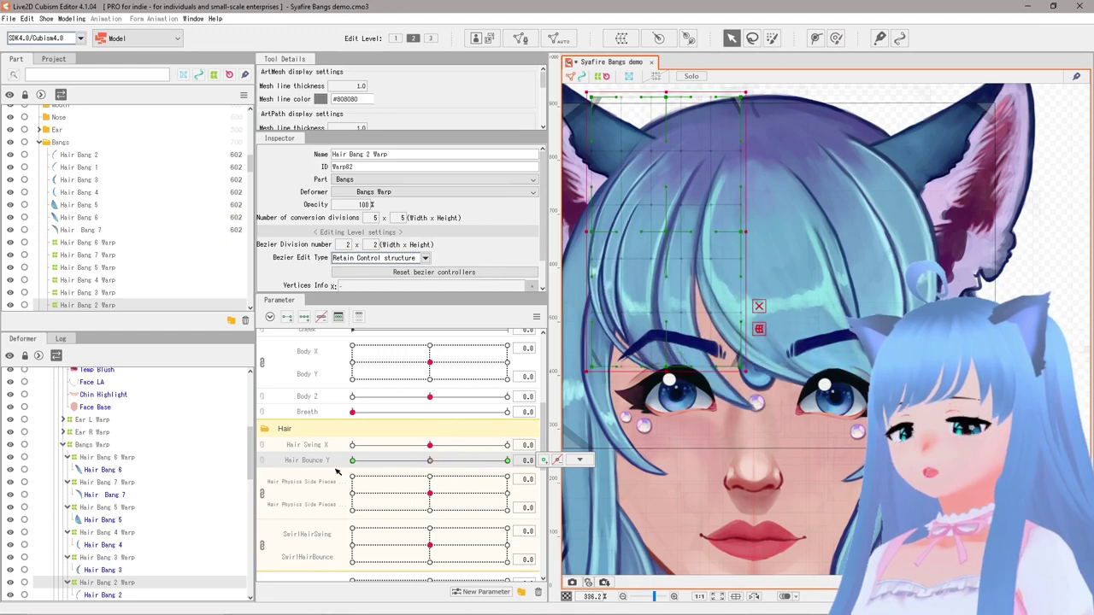
Step: Link the Hair Swing X and Hair Bounce Y parameters into one combined two-axis parameter
click(263, 453)
mouse_move(439, 470)
mouse_down()
mouse_move(470, 482)
mouse_move(400, 480)
mouse_move(430, 462)
mouse_up()
click(263, 463)
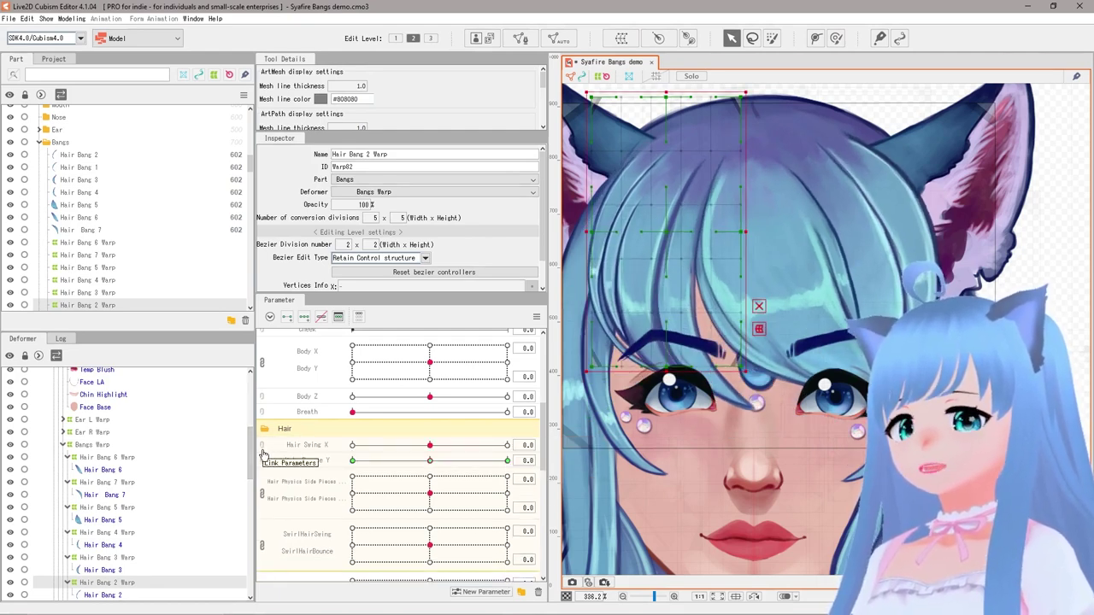
click(262, 453)
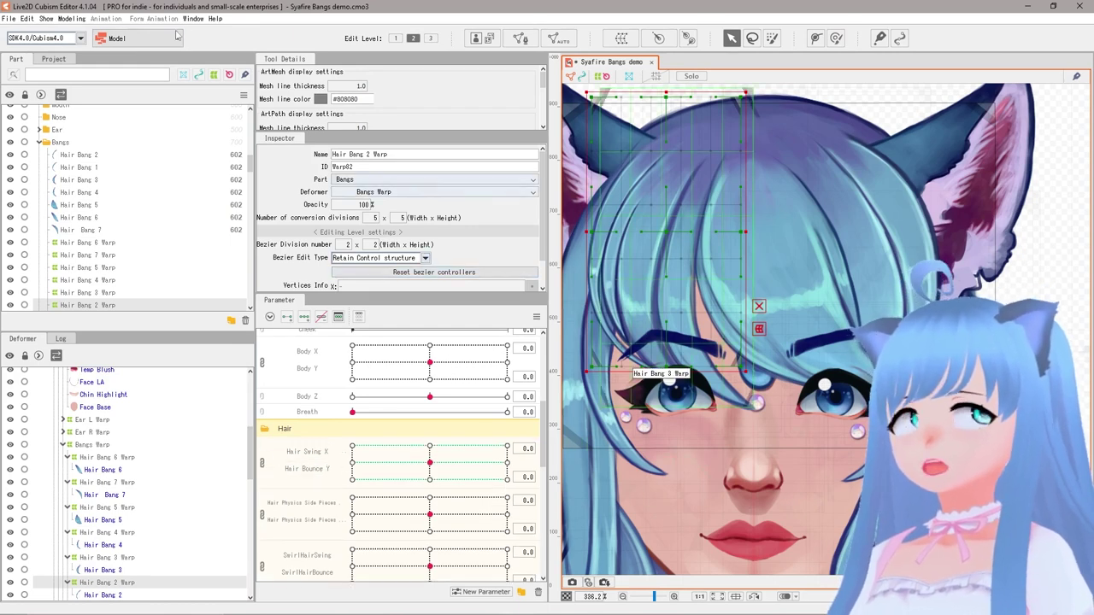
Step: Open the Physics/Scene Blending Settings and move the window so its physics group settings are accessible
click(28, 19)
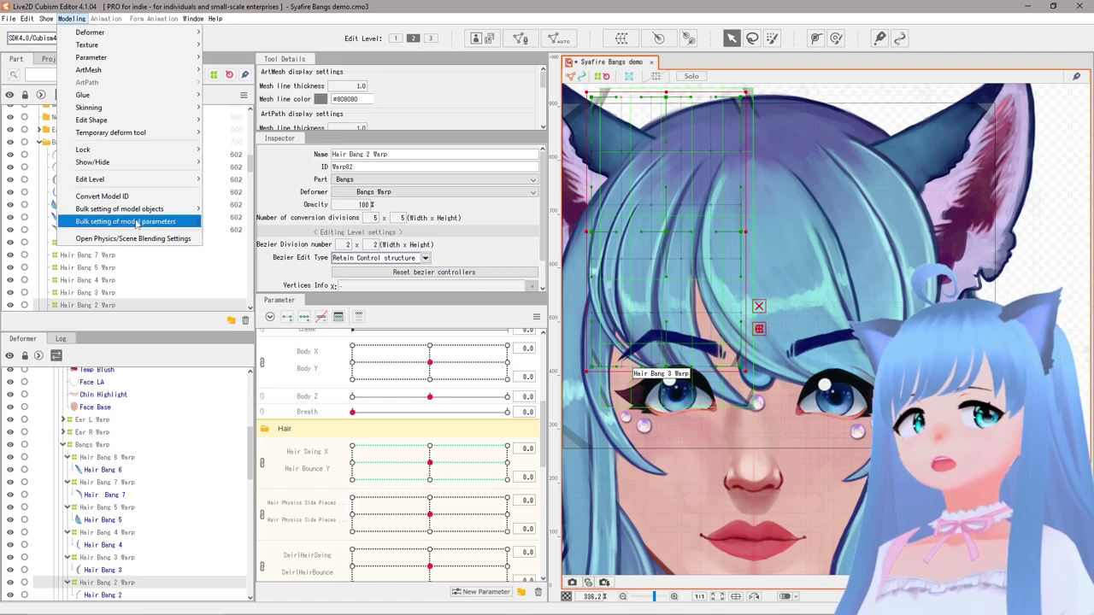
click(111, 222)
drag(486, 40, 689, 43)
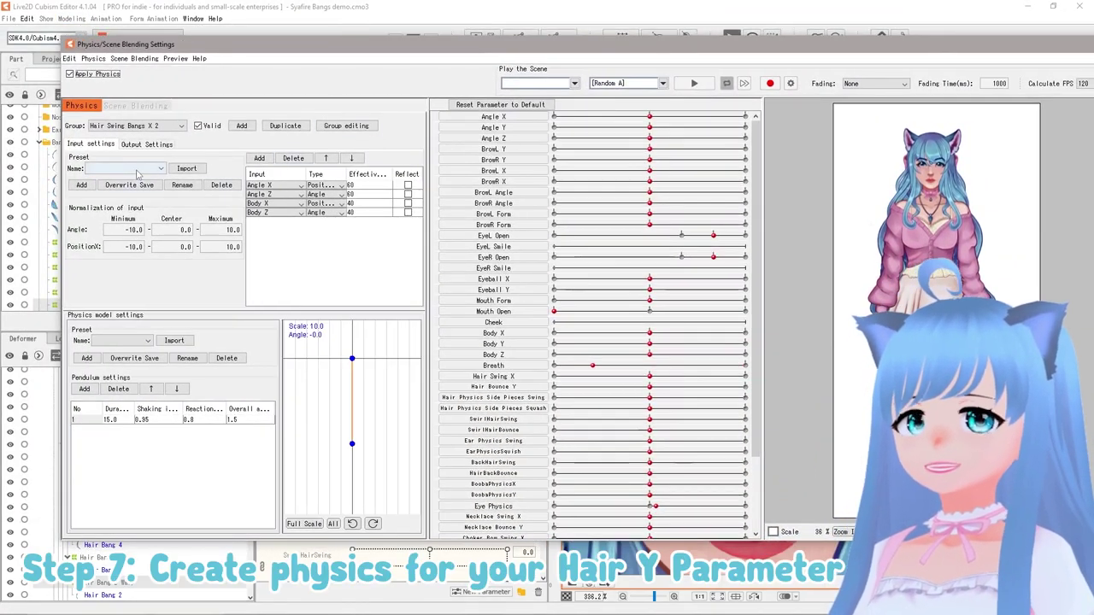
click(124, 126)
click(128, 126)
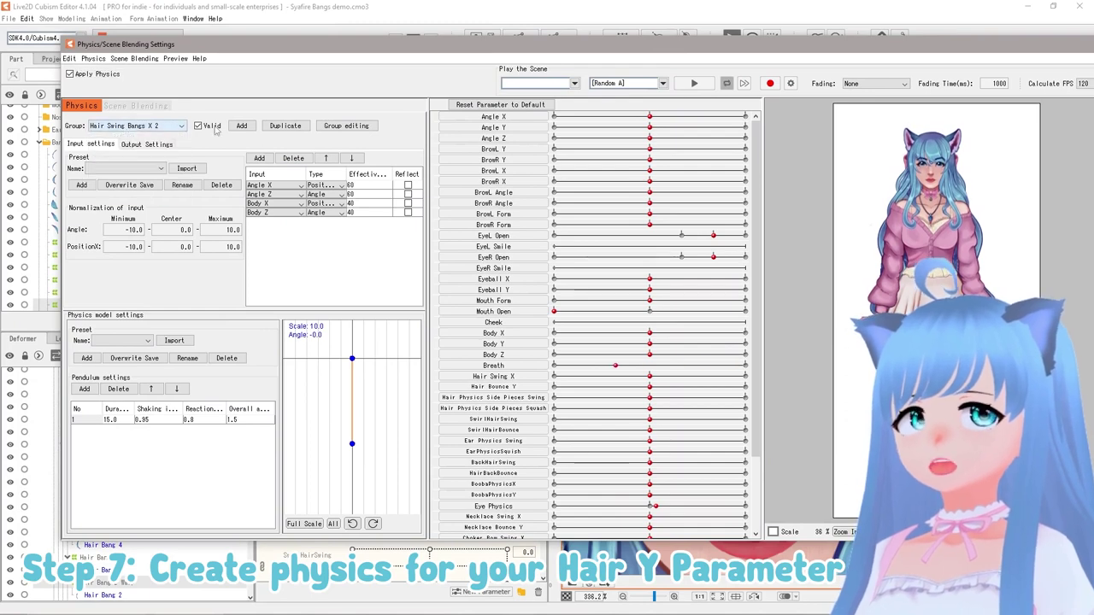
Step: Add a physics group named Hair Y Bounce with the Head Input preset and the Hair (Long) physics model preset
click(241, 126)
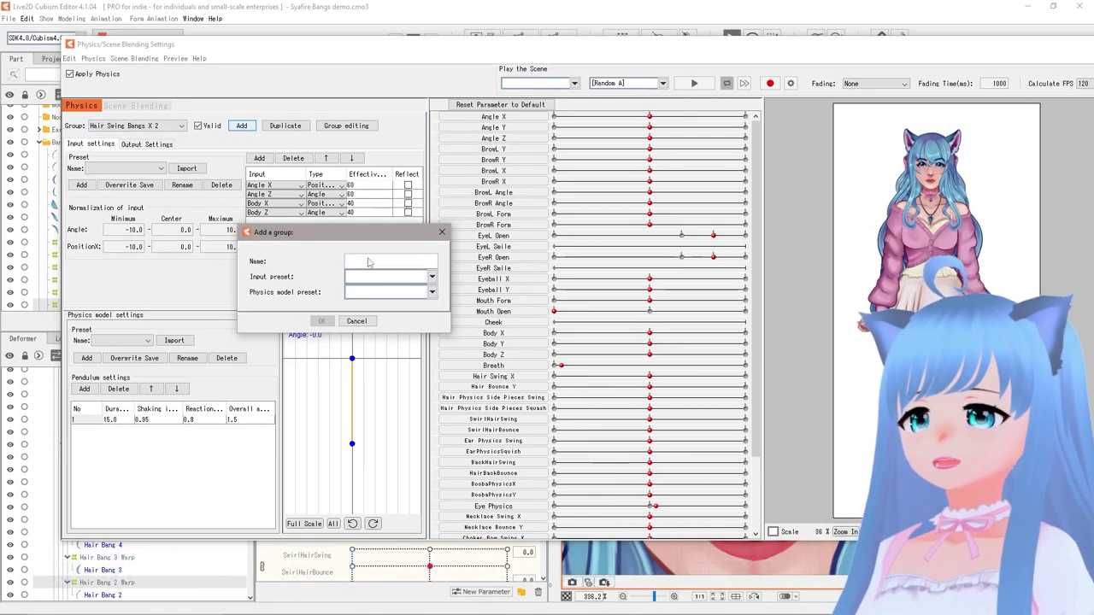
text(Hair Y Boun)
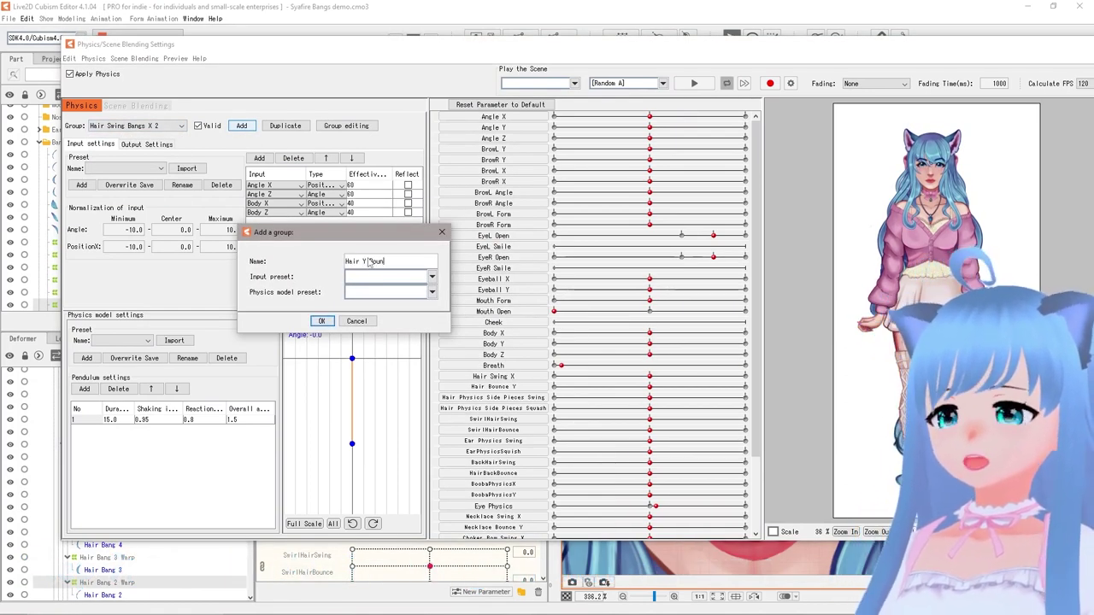
text(ce)
click(432, 276)
click(367, 293)
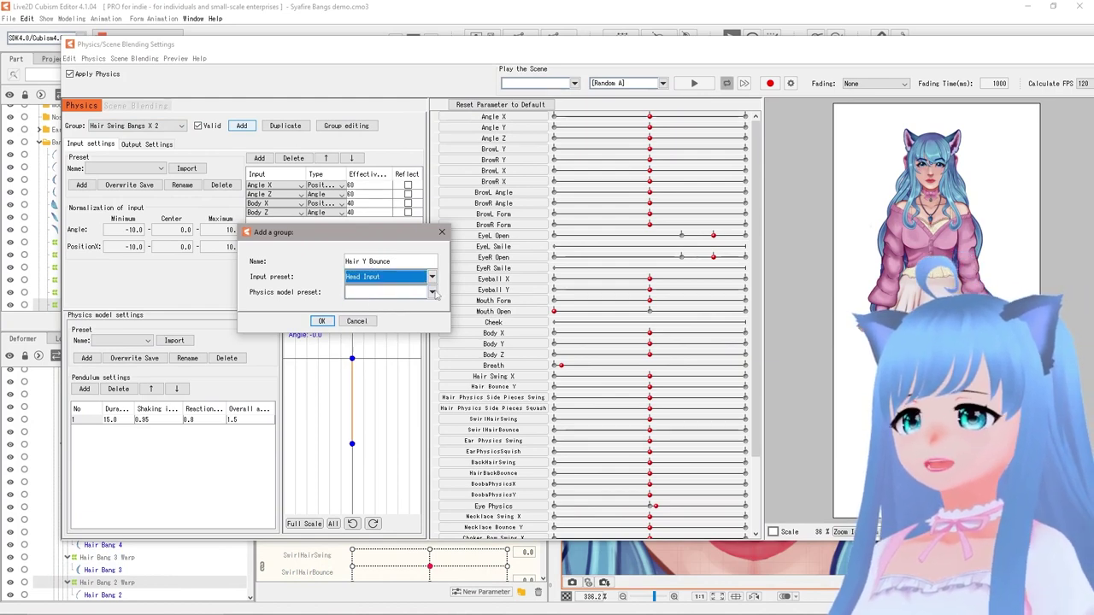
click(432, 292)
click(366, 325)
click(322, 320)
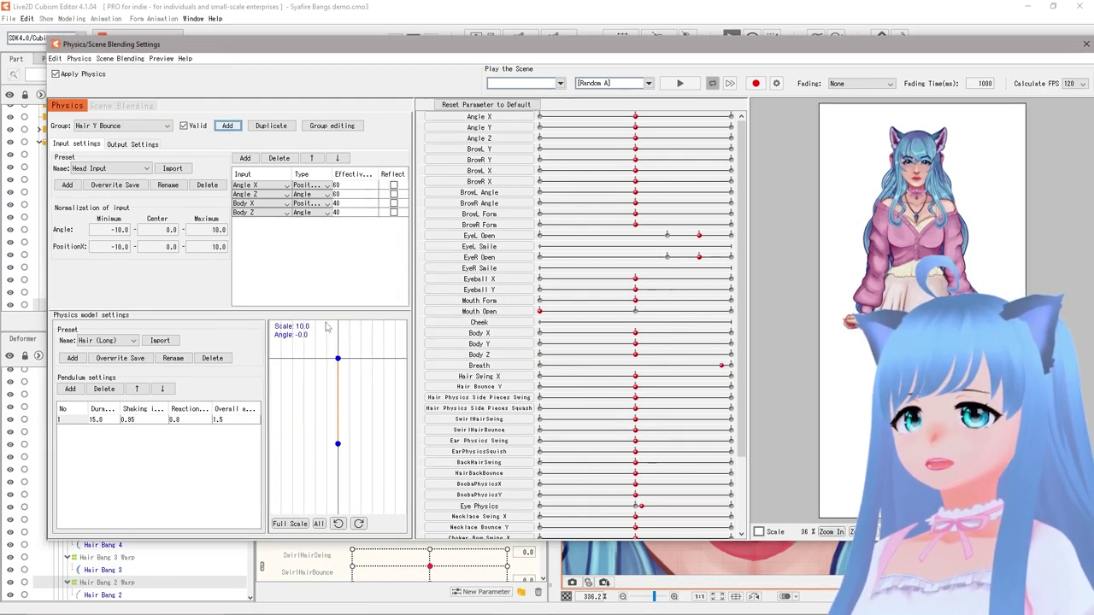
Step: Add Hair Bounce Y as the Hair Y Bounce group's output with a scale of 15, and enlarge the model preview
click(124, 145)
right_click(96, 209)
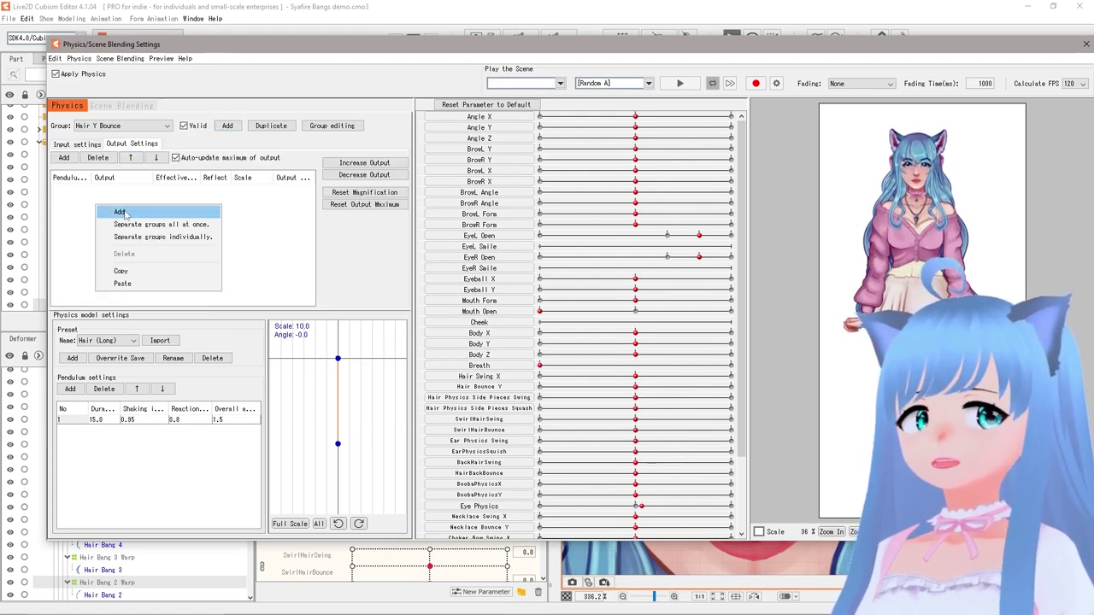
click(124, 213)
drag(530, 151, 239, 131)
scroll(316, 336, down, 5)
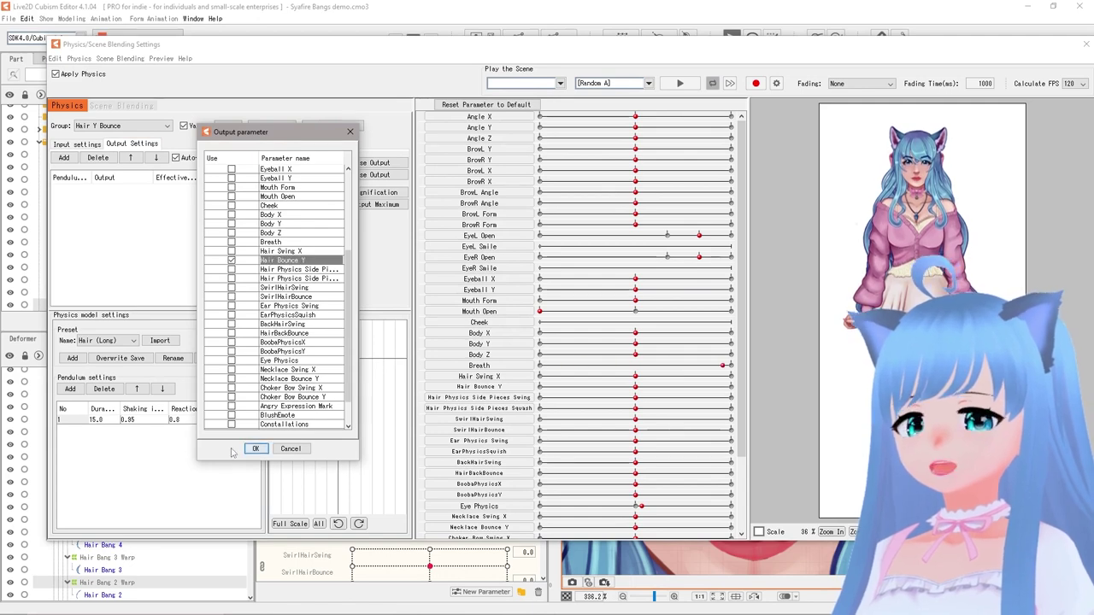
click(254, 448)
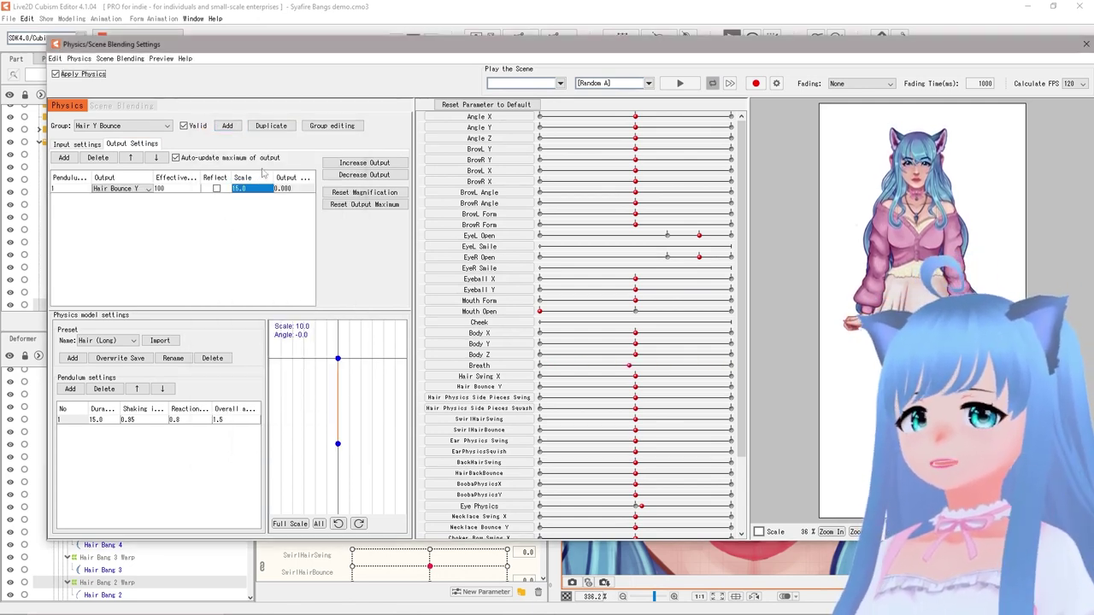
scroll(799, 248, up, 6)
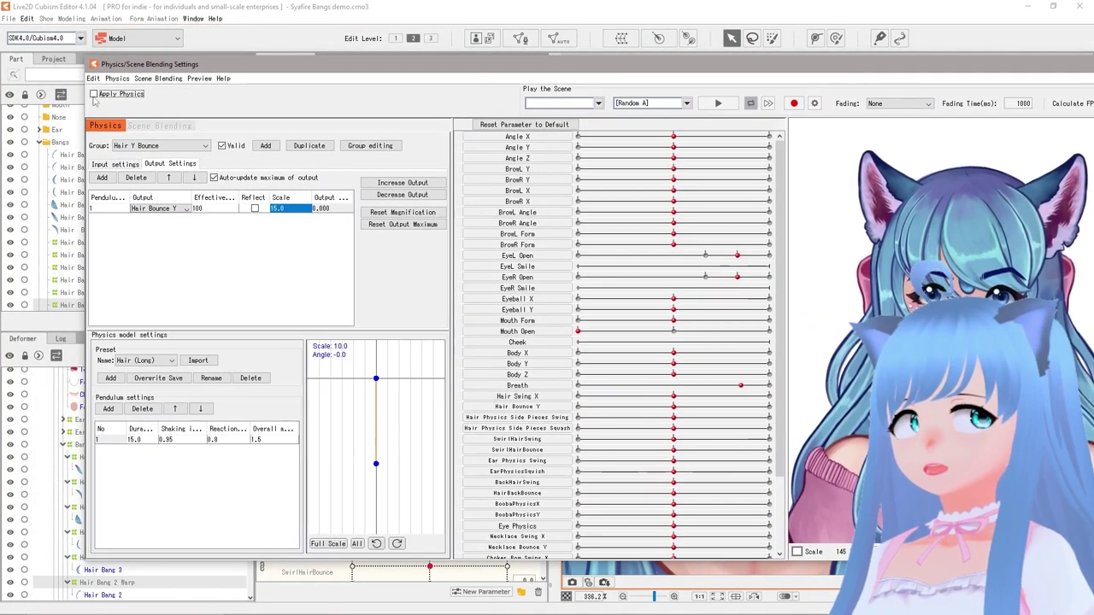
Step: Turn on Apply Physics and test the bangs' motion by moving the preview model's head vertically
click(94, 95)
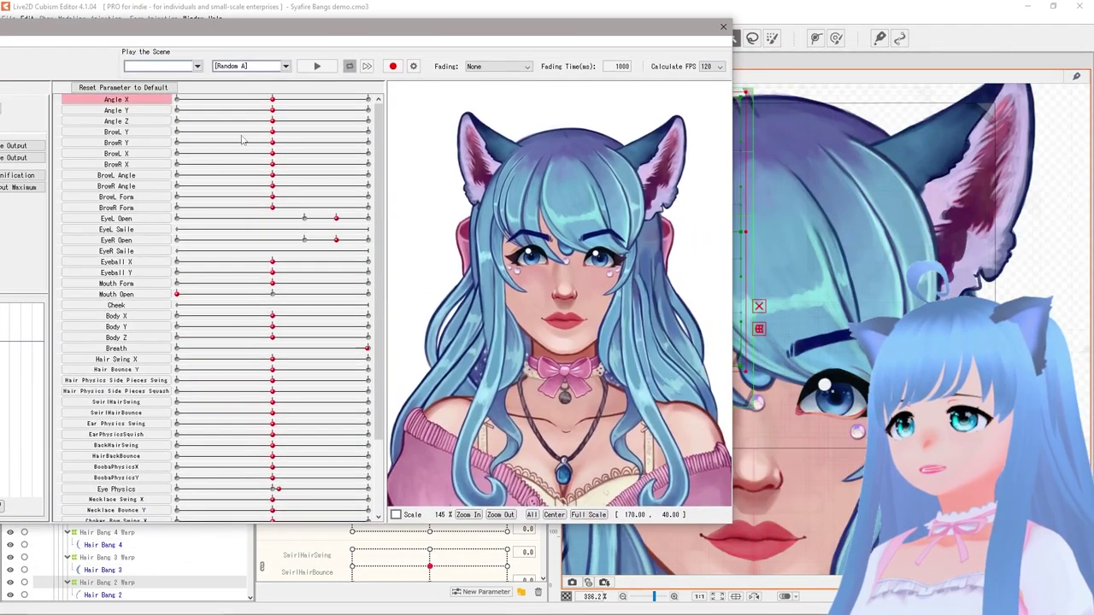
scroll(541, 295, up, 3)
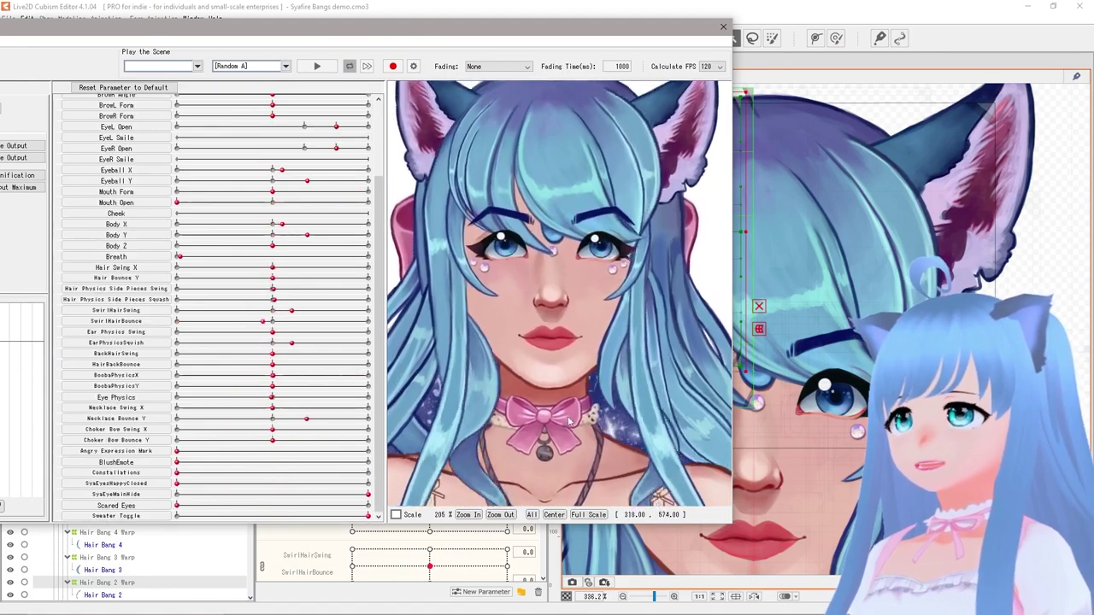
drag(599, 81, 588, 413)
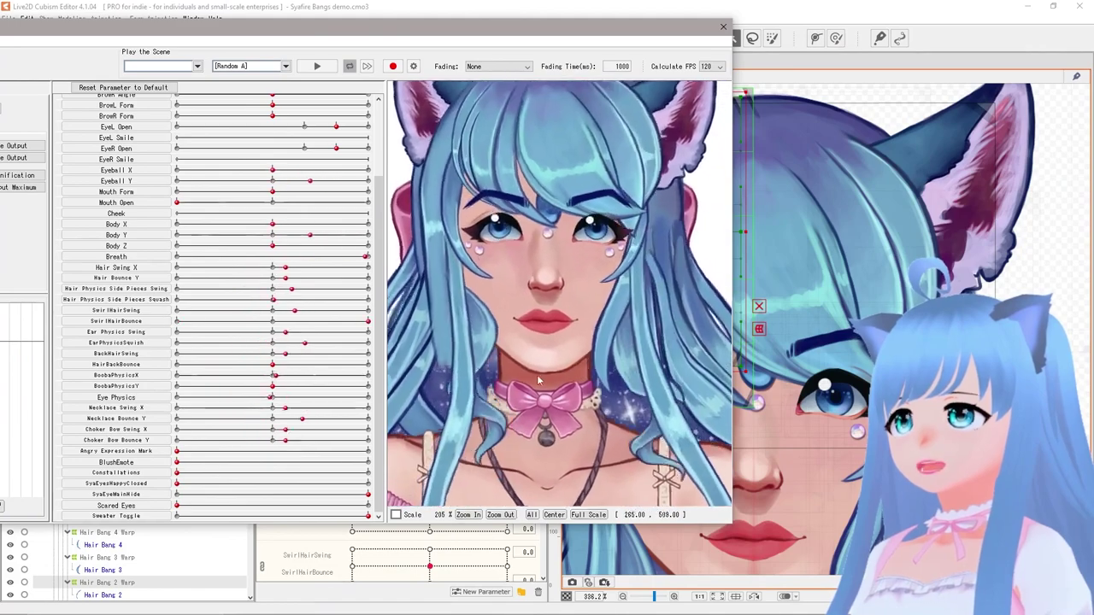
Step: Bring the physics group settings back into view and delete the Body X input from the Hair Y Bounce group
drag(596, 33, 746, 35)
drag(664, 42, 846, 35)
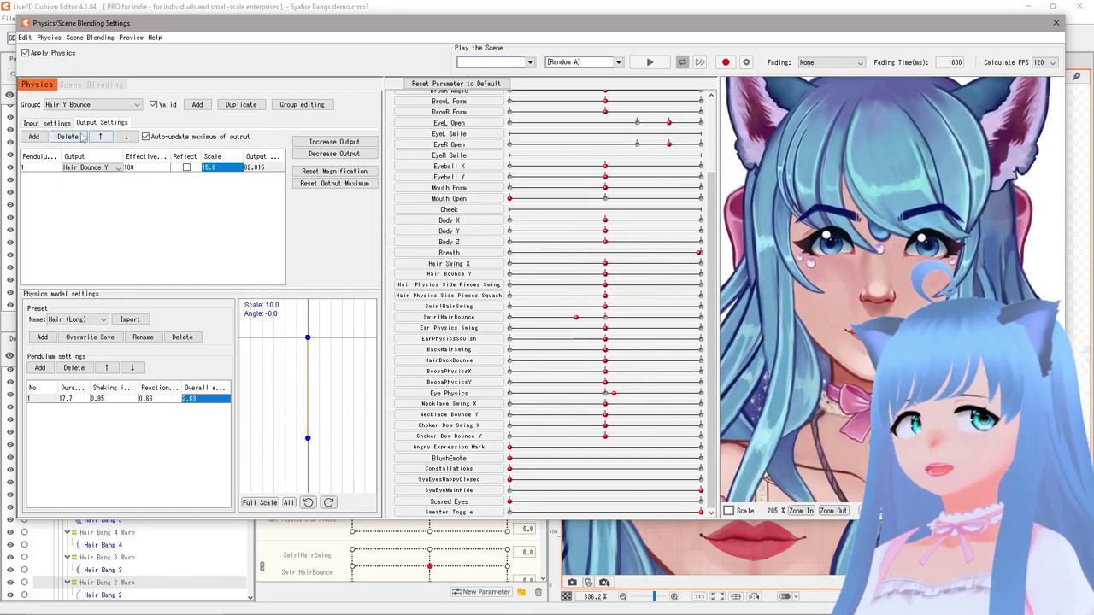
click(46, 123)
click(102, 123)
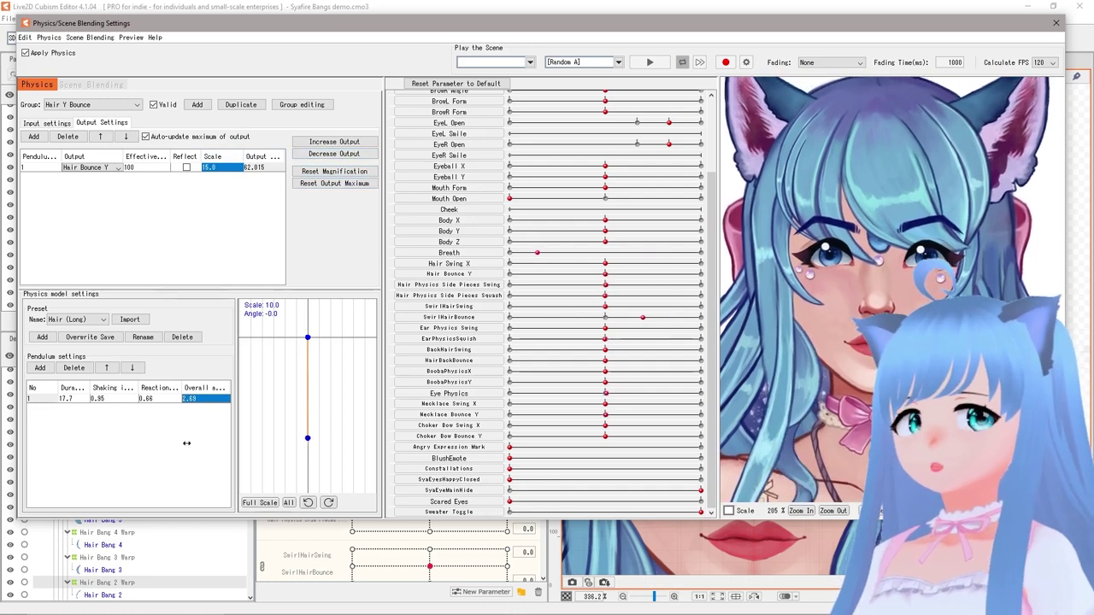
click(46, 125)
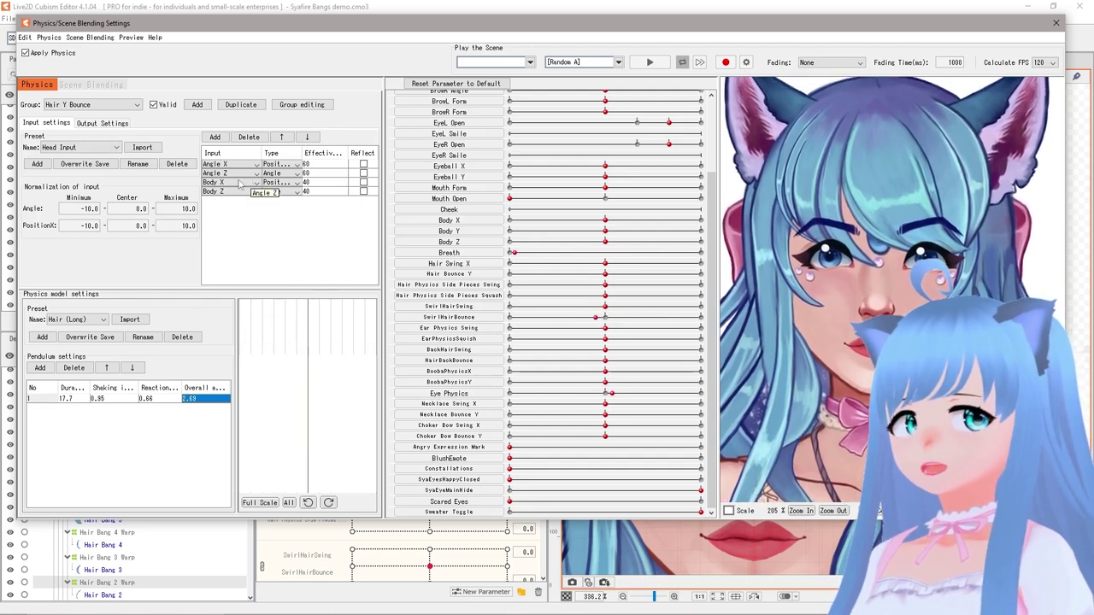
click(254, 182)
click(239, 185)
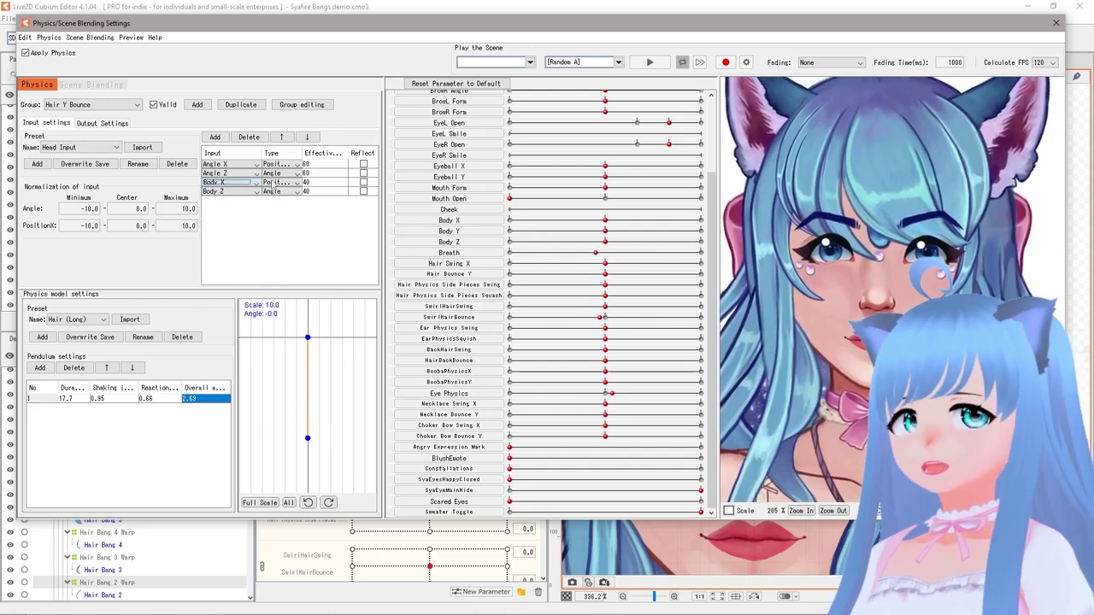
click(257, 139)
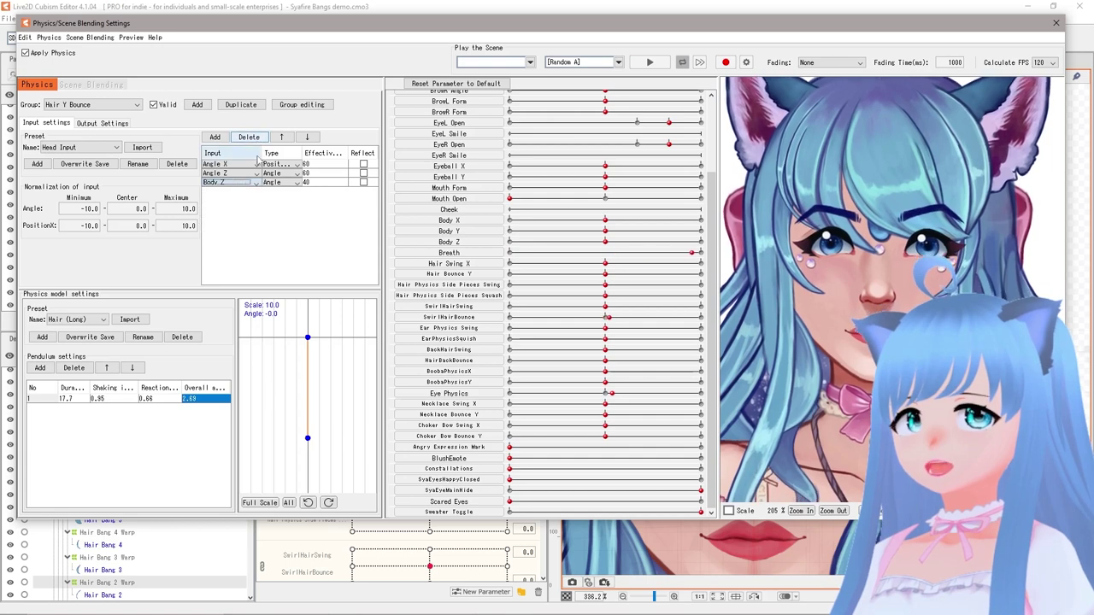
Step: Change the Hair Y Bounce group's Body Z input to Angle Y and delete its Angle Z input
click(244, 185)
click(242, 182)
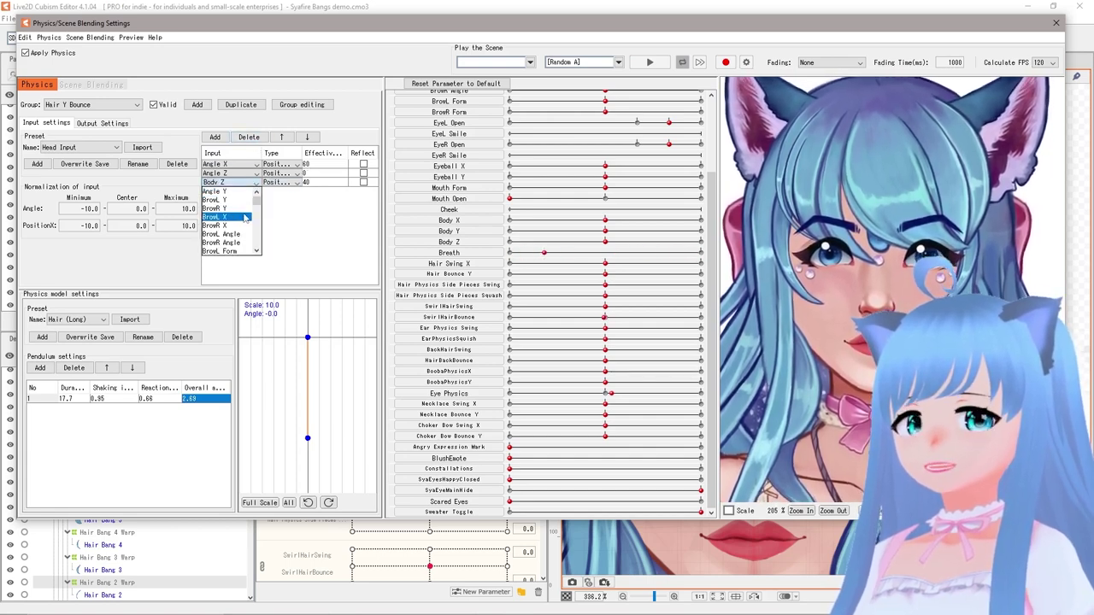
click(218, 191)
click(249, 137)
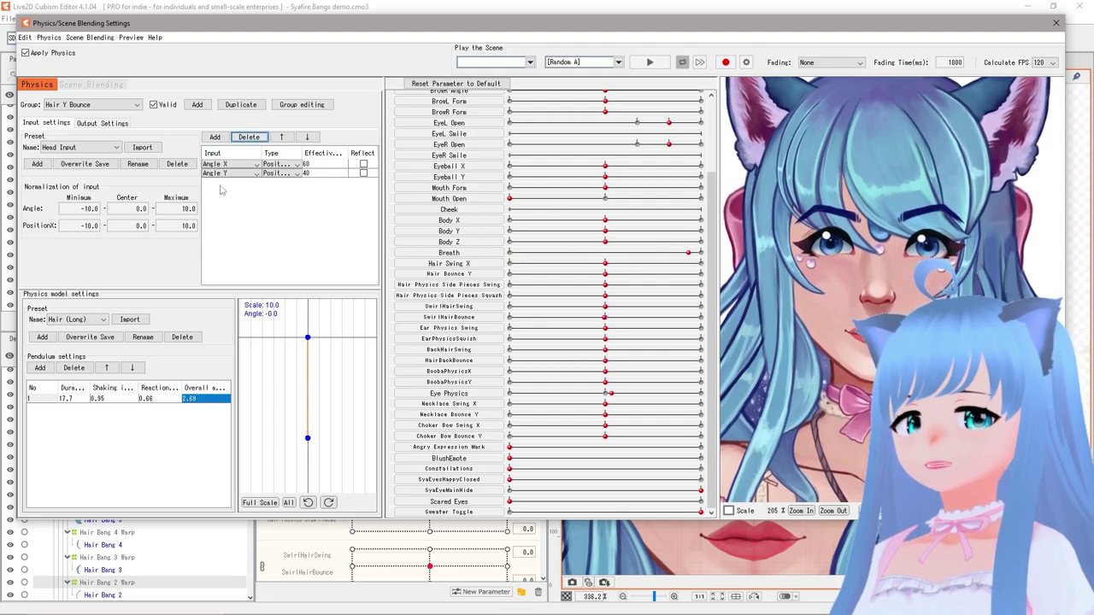
Step: Set the duration of the Hair Y Bounce group's pendulum to 11.9
click(311, 174)
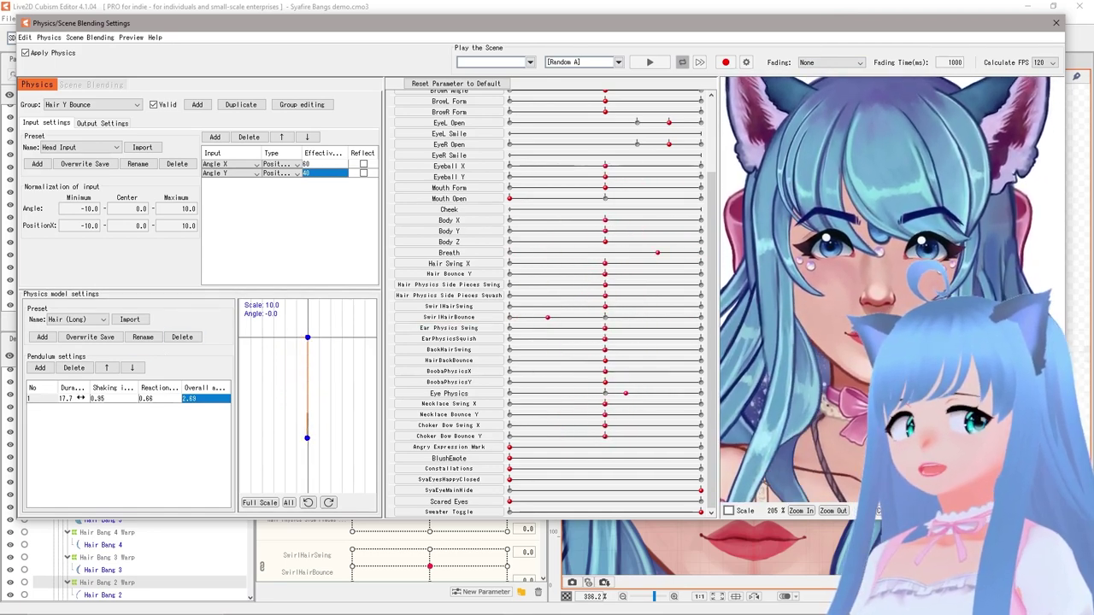
drag(80, 398, 65, 399)
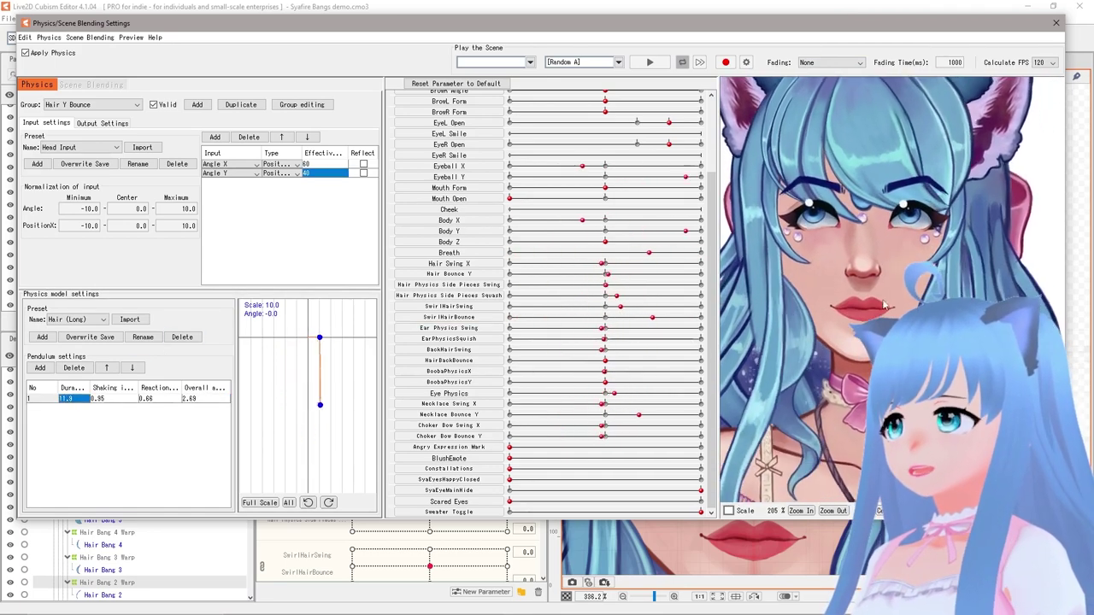